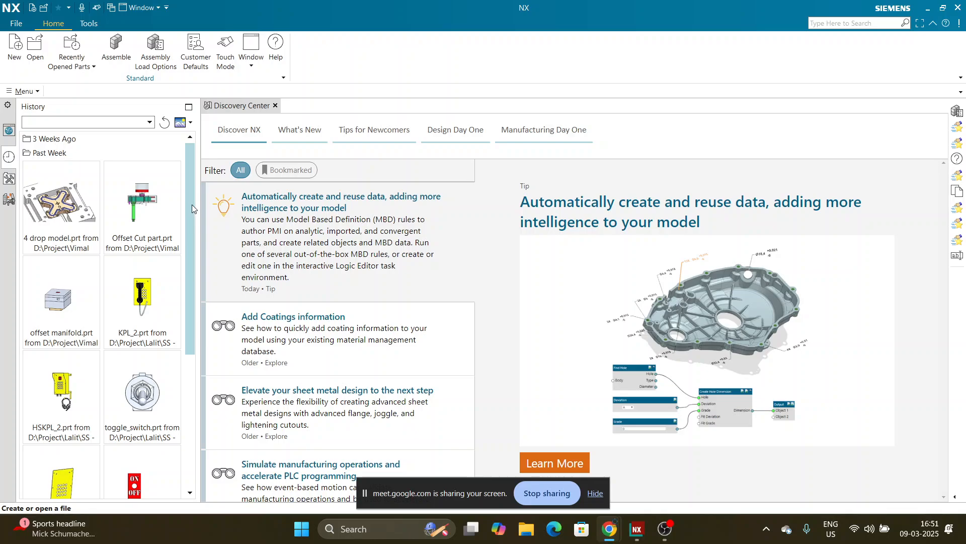
{"action": "mouse_move", "coordinate": [190, 204]}
{"action": "left_mouse_down"}
{"action": "mouse_move", "coordinate": [189, 243]}
{"action": "mouse_move", "coordinate": [182, 194]}
{"action": "left_mouse_up"}
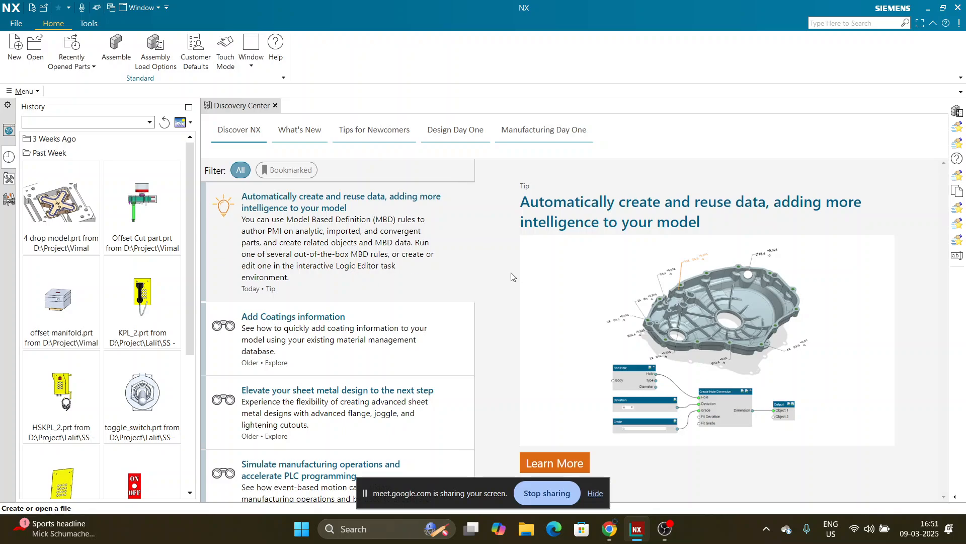
{"action": "left_click_drag", "start_coordinate": [481, 243], "coordinate": [482, 269]}
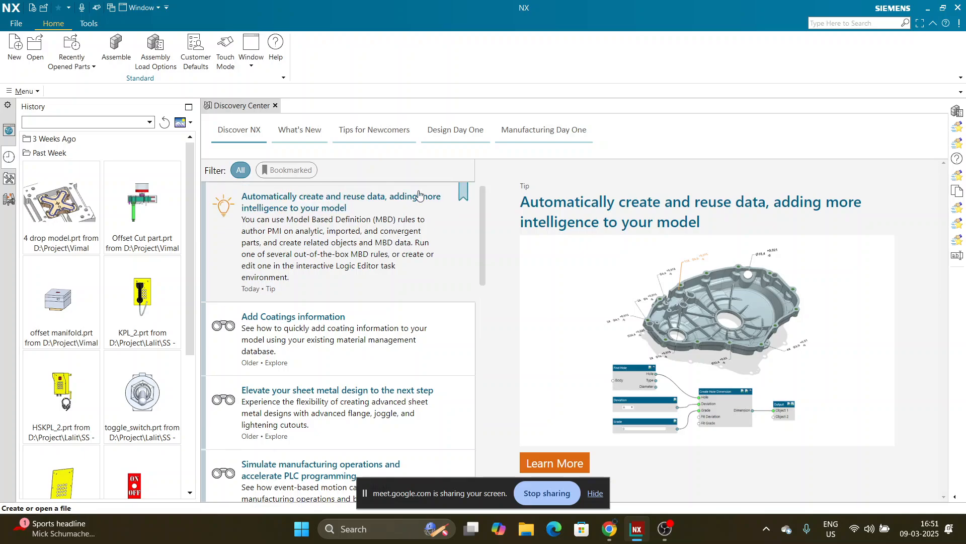
Open the Early Access Features list and examine the state options of "Use the new solver and UI for sketching"
{"action": "left_click", "coordinate": [16, 25]}
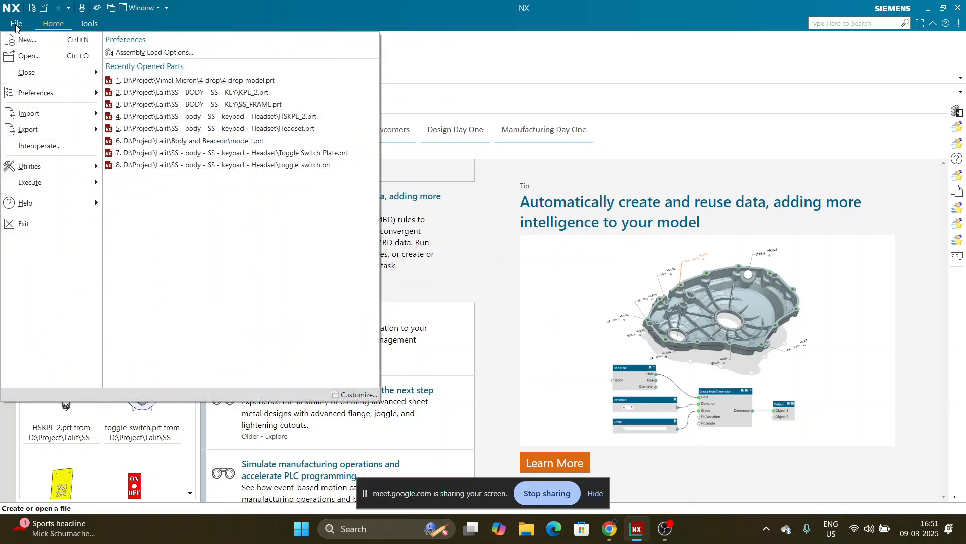
{"action": "mouse_move", "coordinate": [36, 172]}
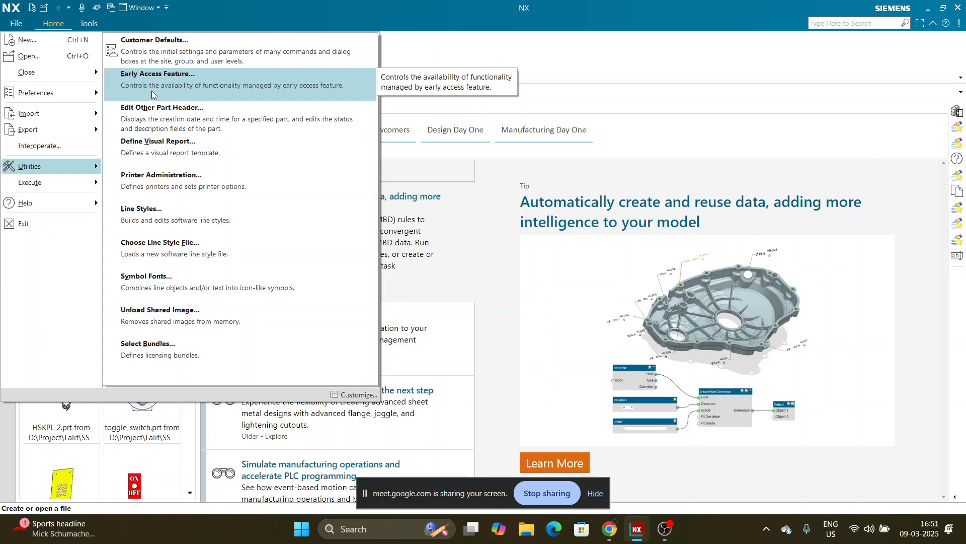
{"action": "left_click", "coordinate": [17, 28]}
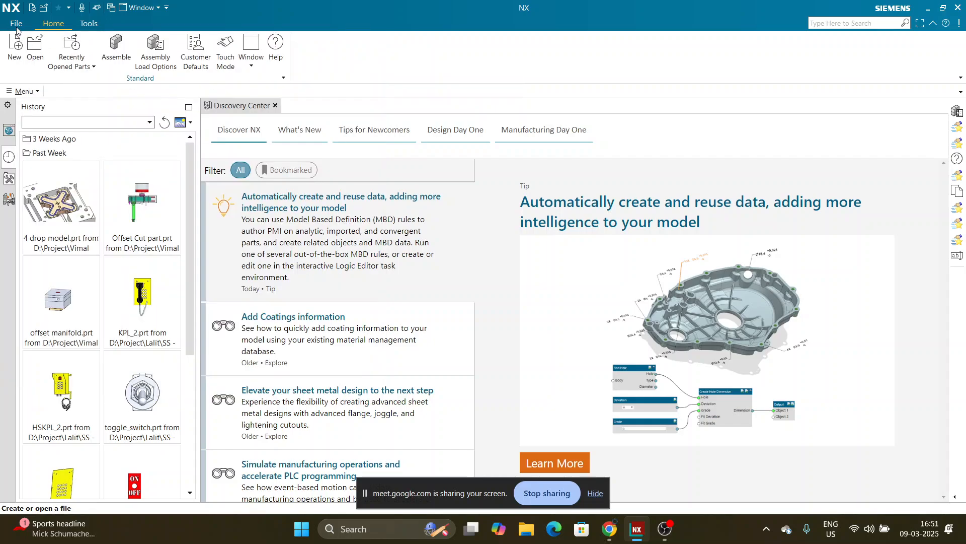
{"action": "left_click", "coordinate": [16, 26]}
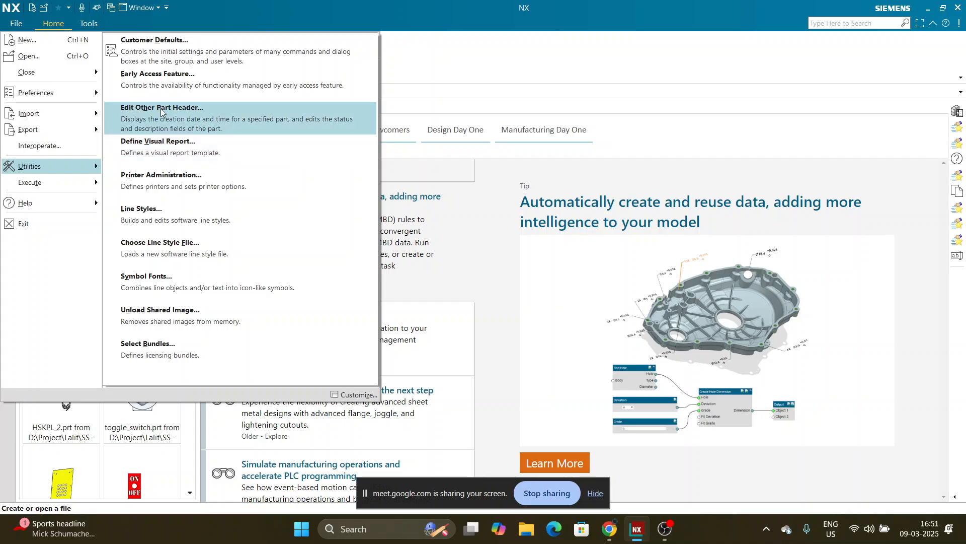
{"action": "left_click", "coordinate": [298, 92]}
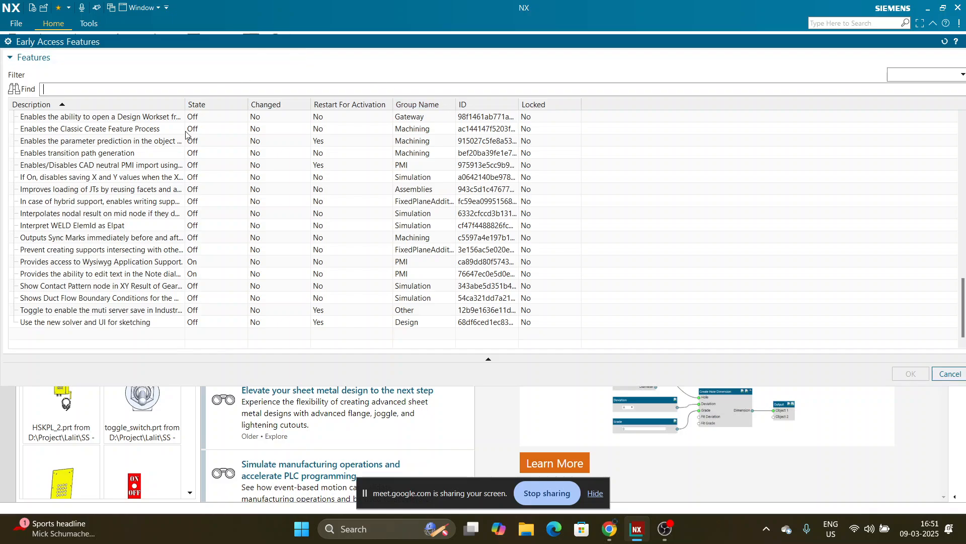
{"action": "left_click", "coordinate": [38, 322]}
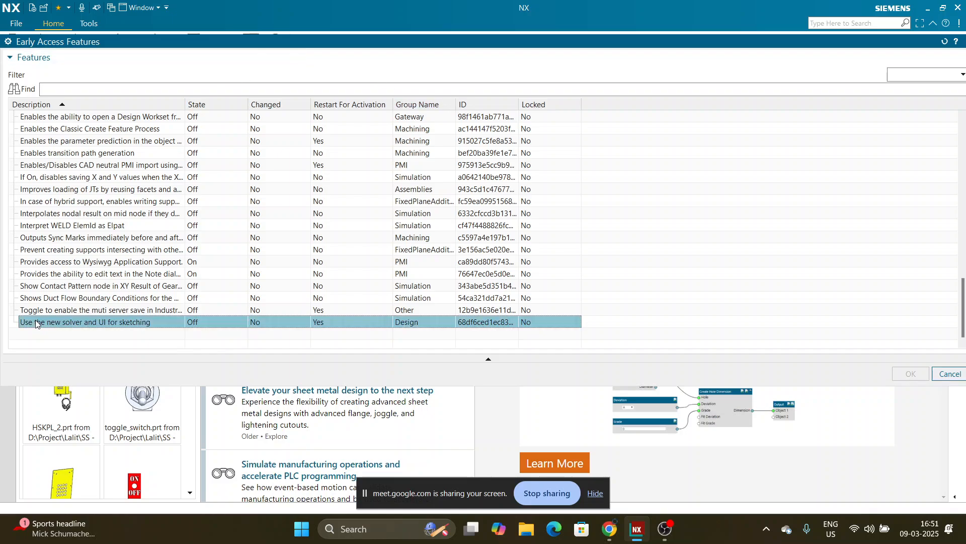
{"action": "left_click", "coordinate": [198, 327]}
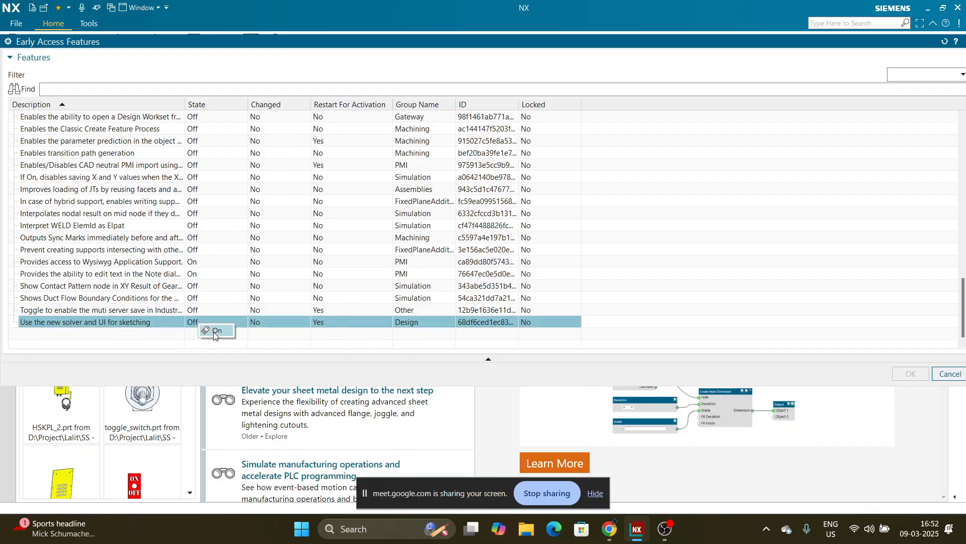
{"action": "left_click", "coordinate": [251, 339]}
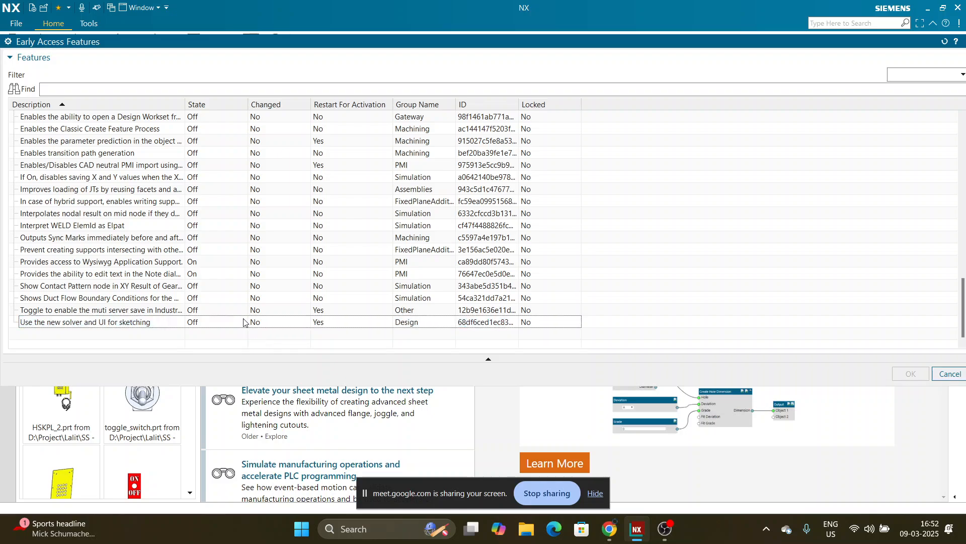
{"action": "left_click", "coordinate": [243, 320]}
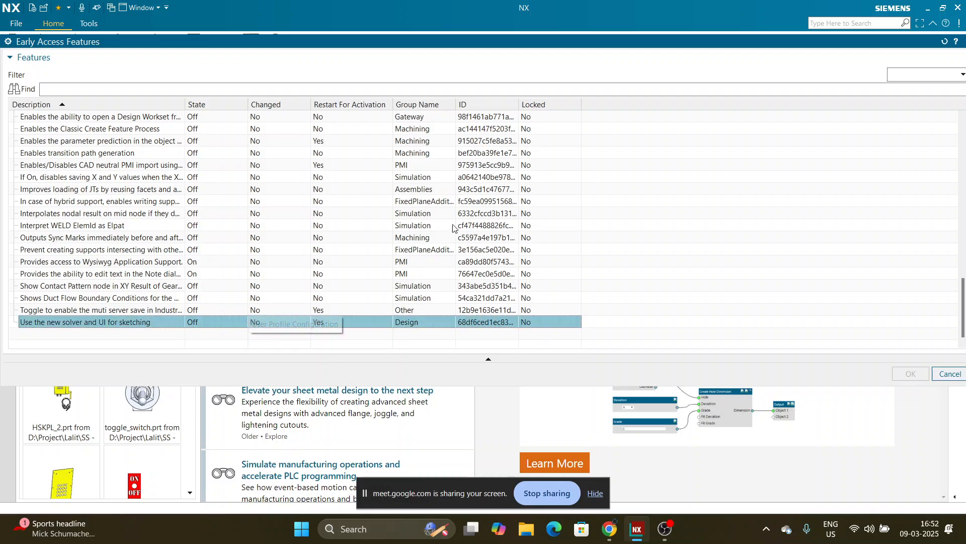
Resize and reposition the Early Access Features window to review the sketching solver entry, and close it without changes
{"action": "left_click_drag", "start_coordinate": [550, 44], "coordinate": [580, 40]}
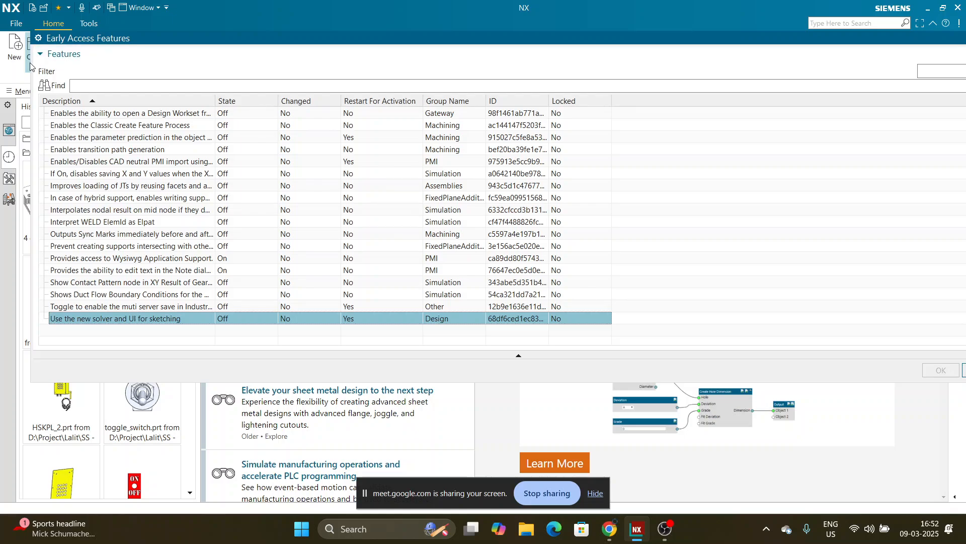
{"action": "left_click_drag", "start_coordinate": [36, 63], "coordinate": [295, 64]}
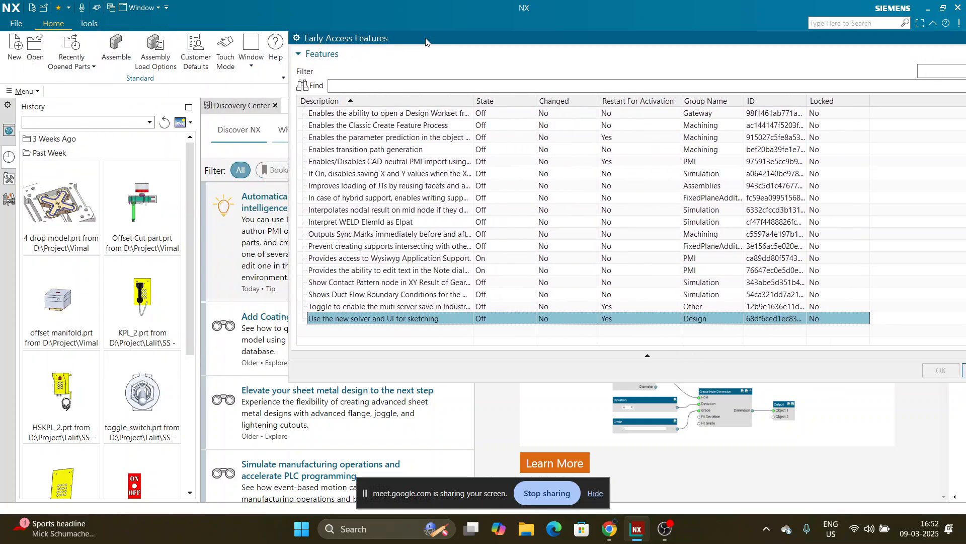
{"action": "left_click_drag", "start_coordinate": [429, 42], "coordinate": [256, 64]}
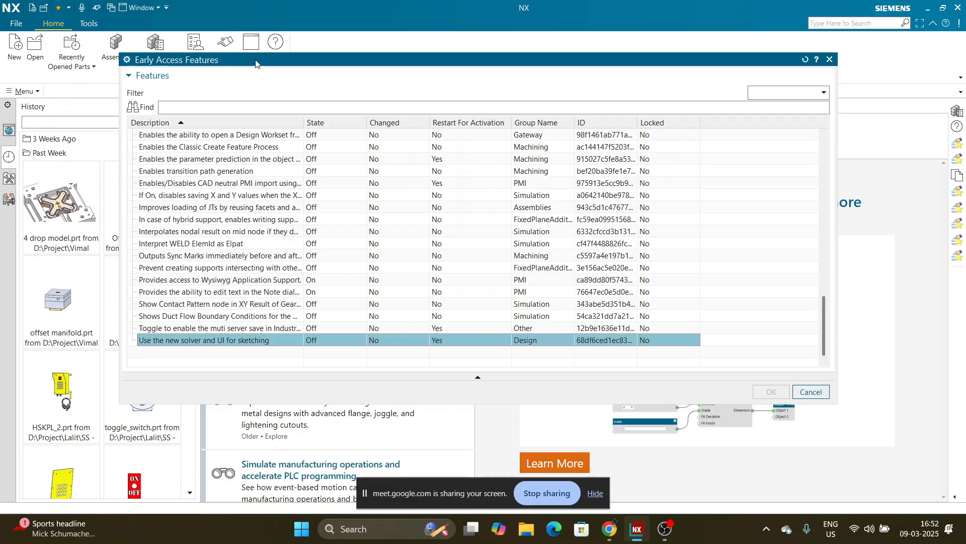
{"action": "left_click_drag", "start_coordinate": [255, 63], "coordinate": [255, 64]}
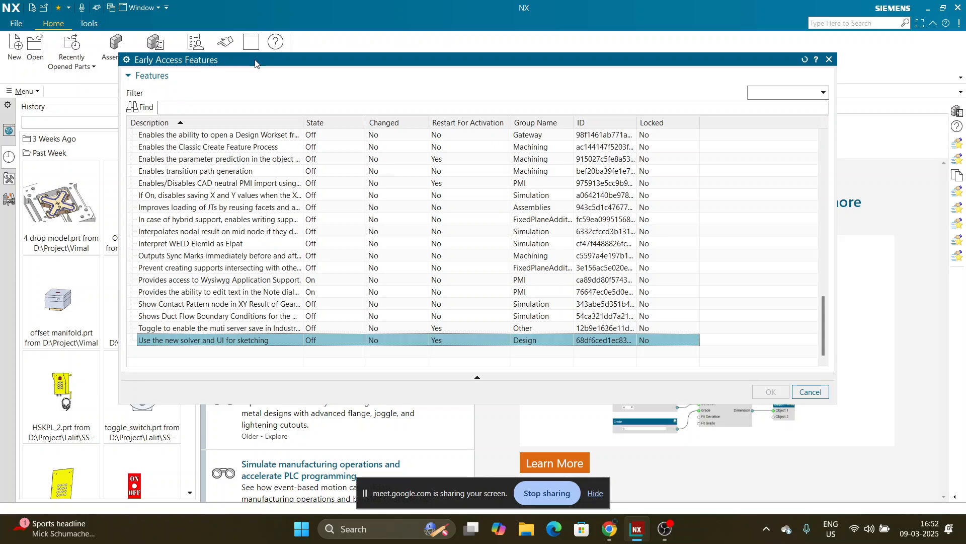
{"action": "left_click_drag", "start_coordinate": [255, 64], "coordinate": [253, 64]}
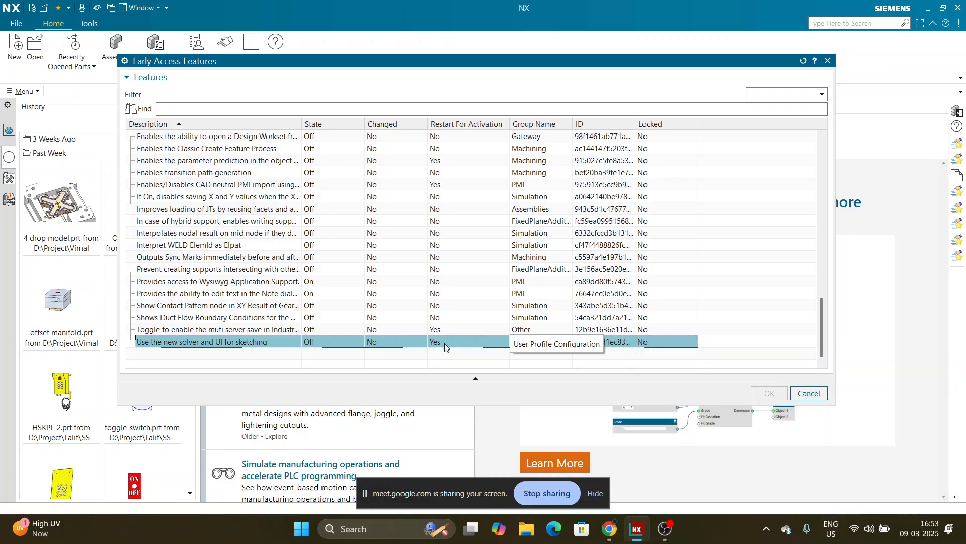
{"action": "left_click", "coordinate": [800, 394]}
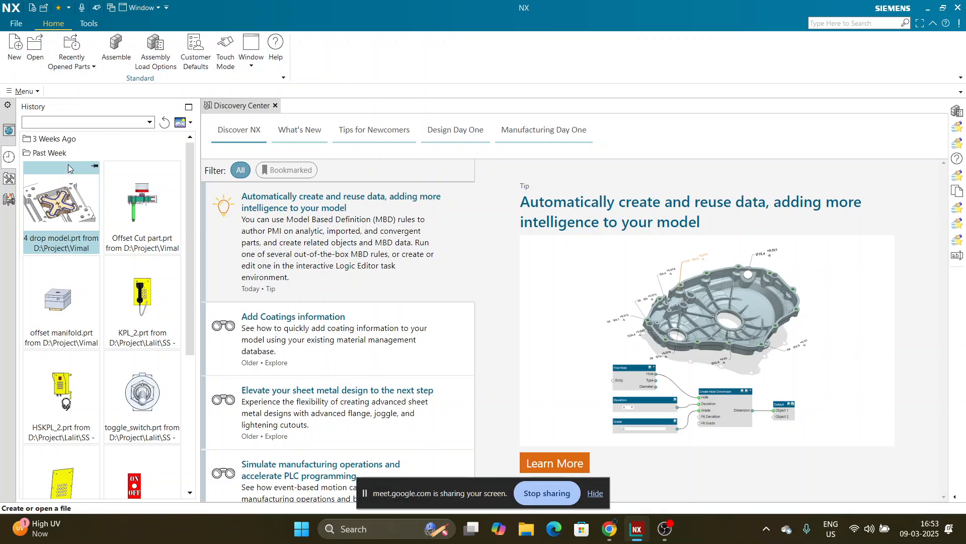
{"action": "left_click", "coordinate": [11, 62]}
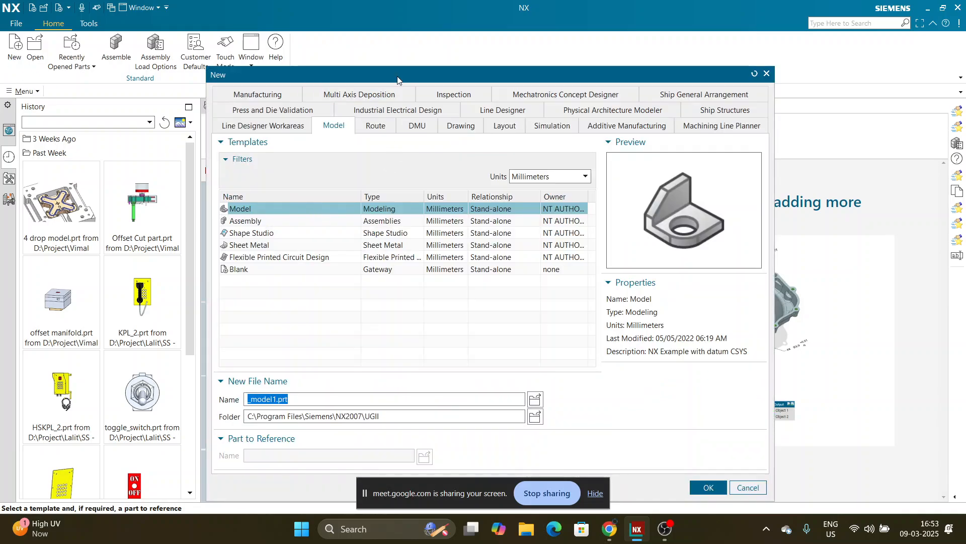
{"action": "left_click_drag", "start_coordinate": [398, 79], "coordinate": [452, 40]}
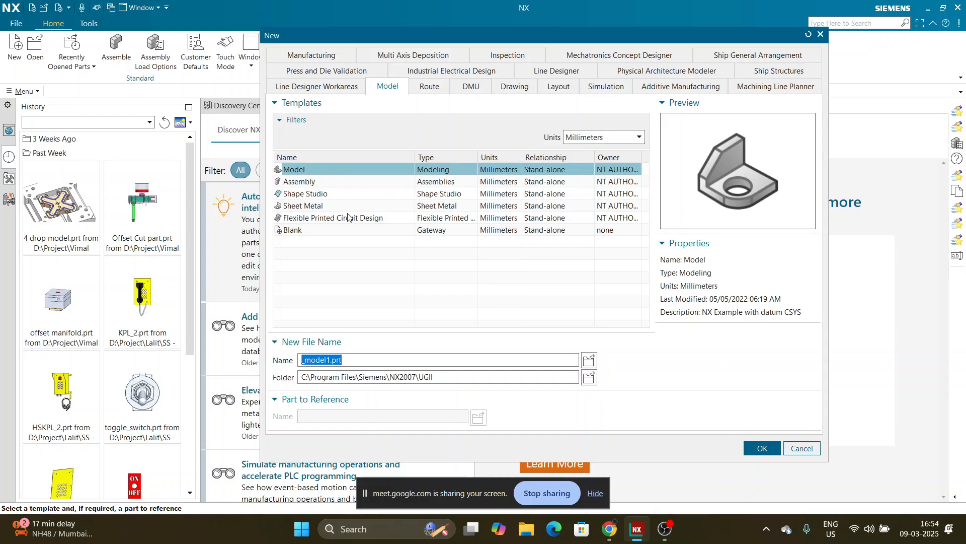
{"action": "left_click", "coordinate": [763, 446]}
Load the Essentials role from the content roles and accept overwriting the stored customizations
{"action": "left_click", "coordinate": [9, 178]}
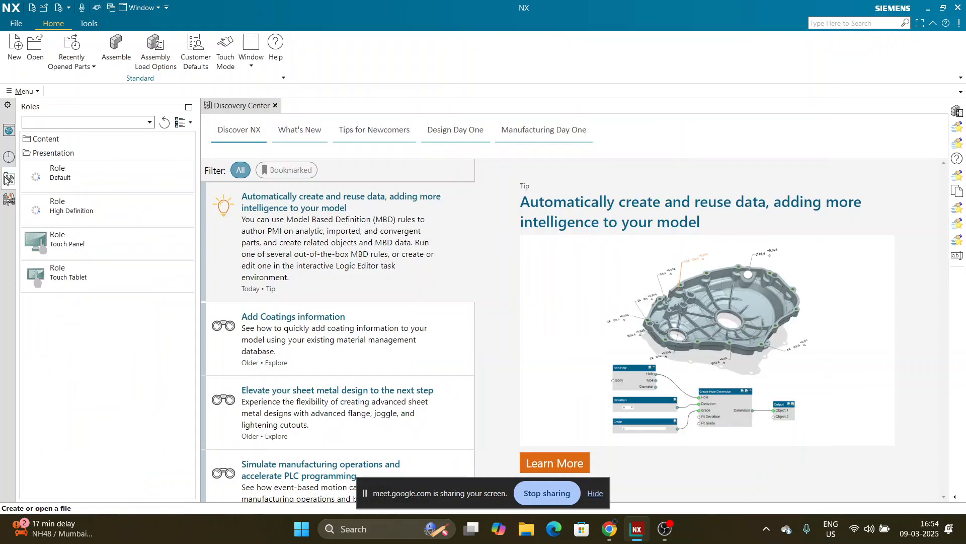
{"action": "left_click", "coordinate": [67, 144]}
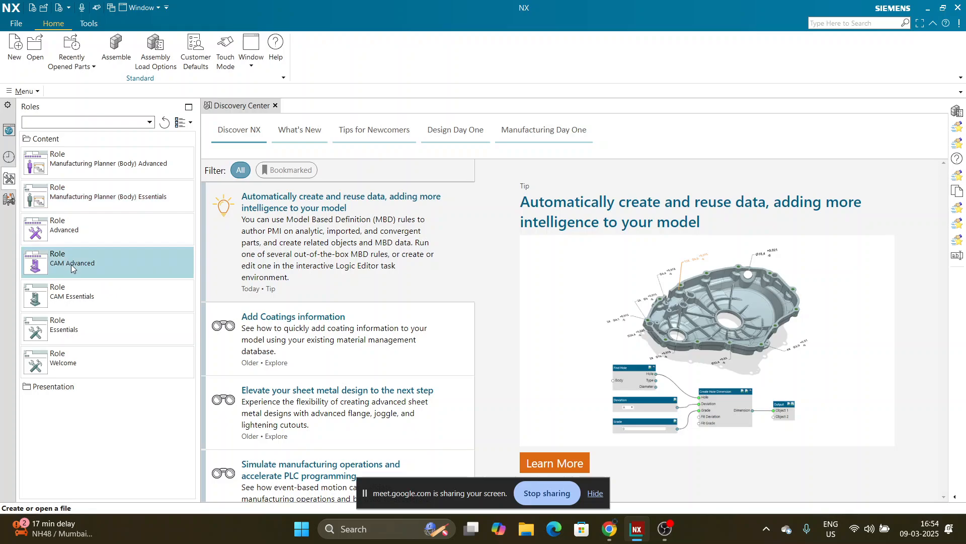
{"action": "left_click", "coordinate": [88, 337]}
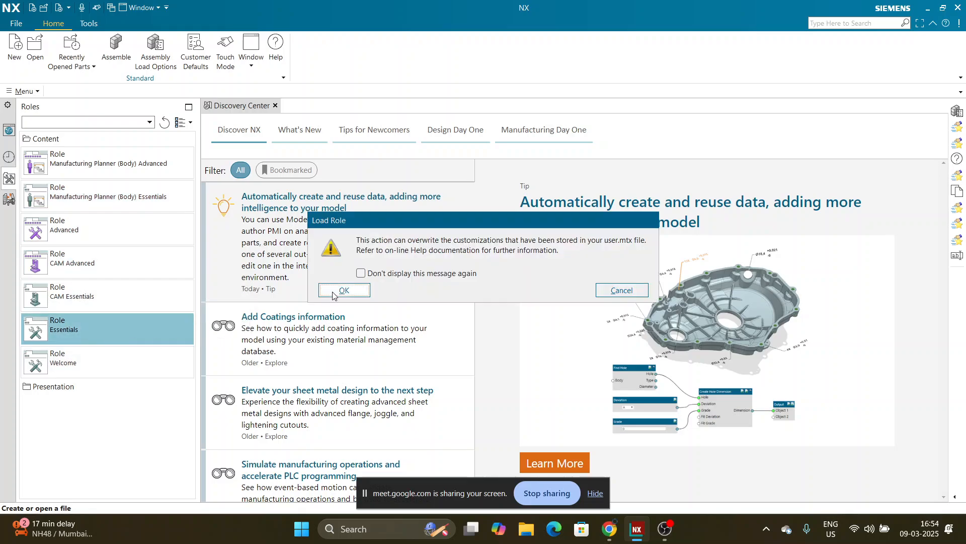
{"action": "left_click", "coordinate": [338, 291]}
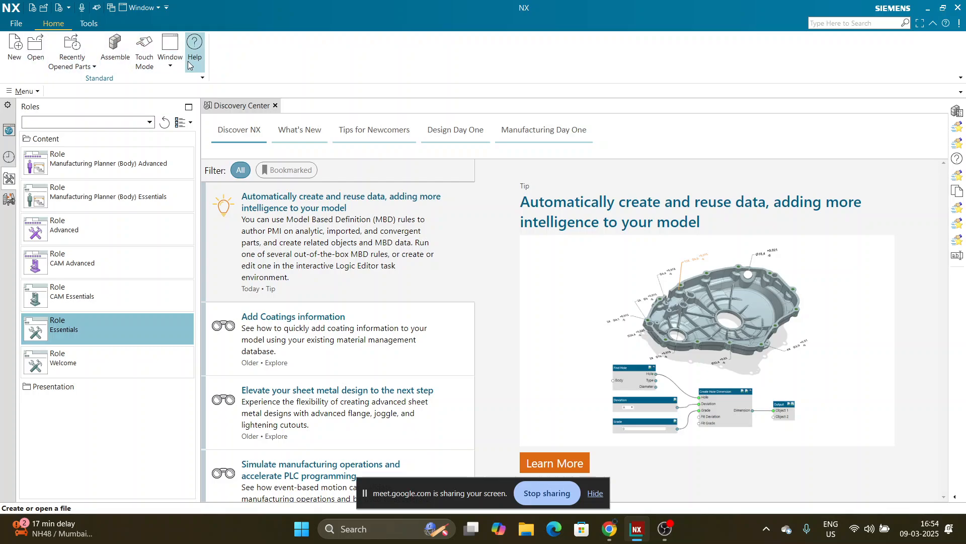
Create a new part _model1.prt from the Model template in millimetres
{"action": "left_click", "coordinate": [11, 60]}
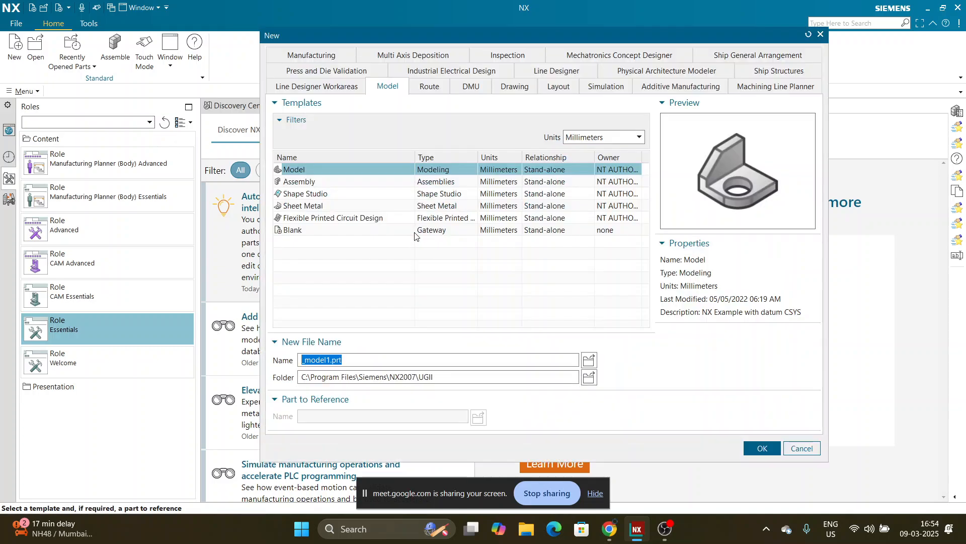
{"action": "left_click", "coordinate": [787, 450]}
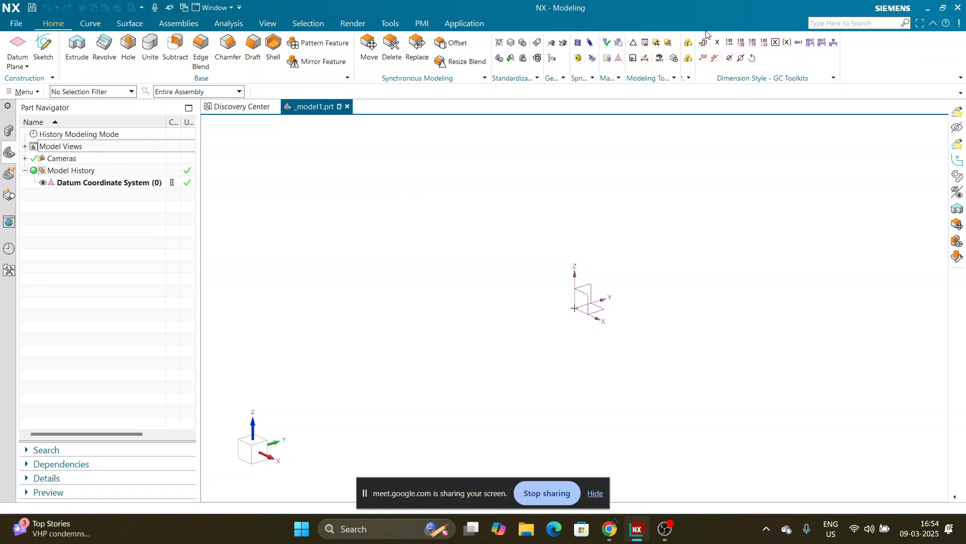
Look over the general modeling, curve and surface commands available in the new part under the Essentials role
{"action": "key", "text": "super+plus"}
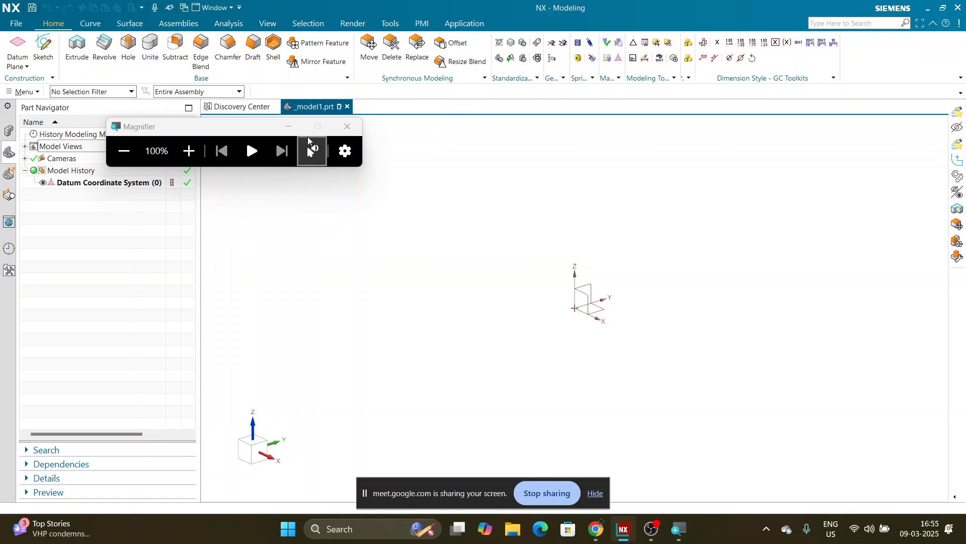
{"action": "left_click", "coordinate": [347, 126]}
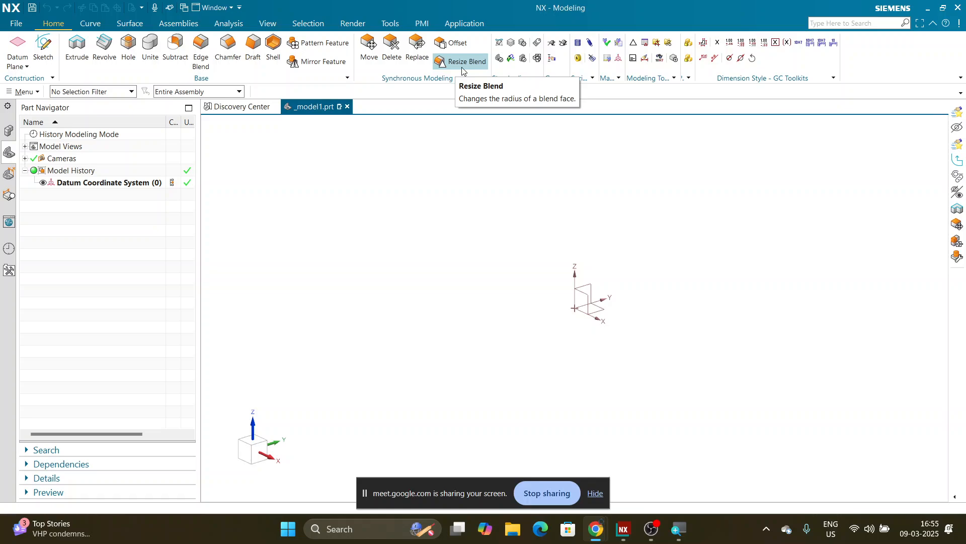
{"action": "left_click", "coordinate": [91, 24]}
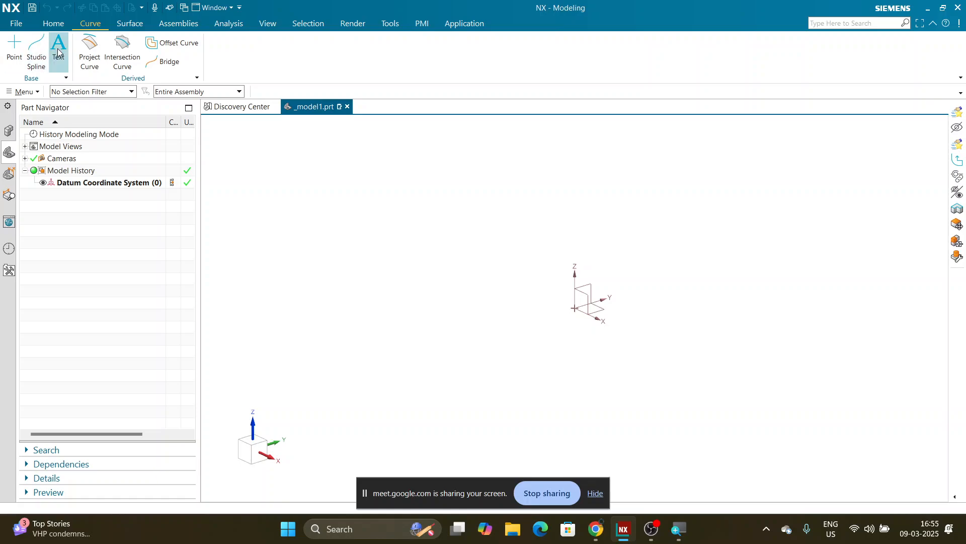
{"action": "left_click", "coordinate": [132, 24]}
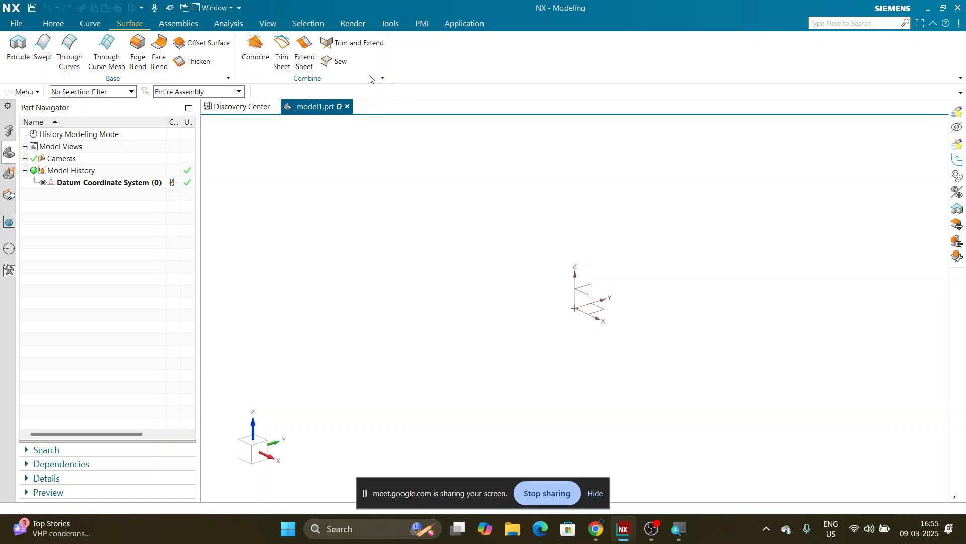
{"action": "left_click", "coordinate": [54, 24]}
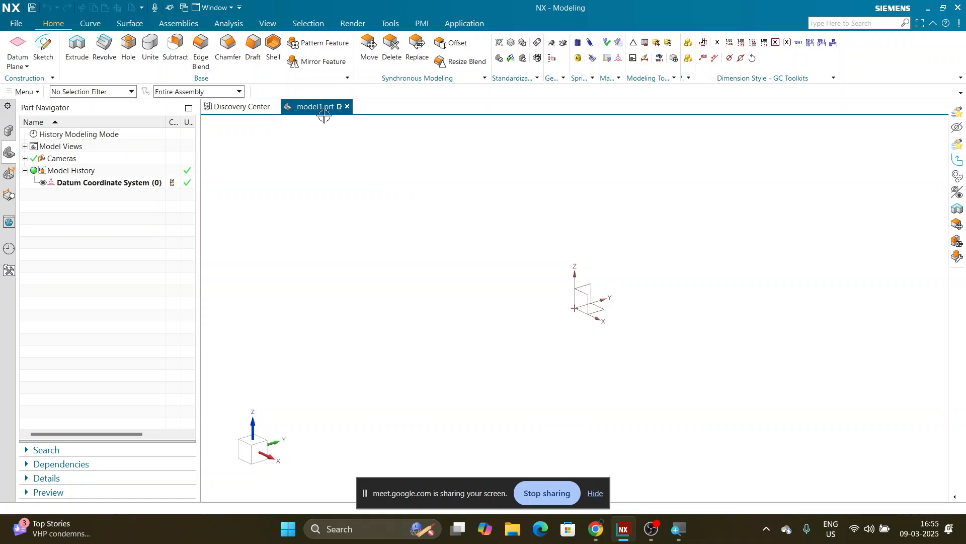
Close the _model1.prt part
{"action": "left_click", "coordinate": [347, 107]}
{"action": "left_click", "coordinate": [494, 289]}
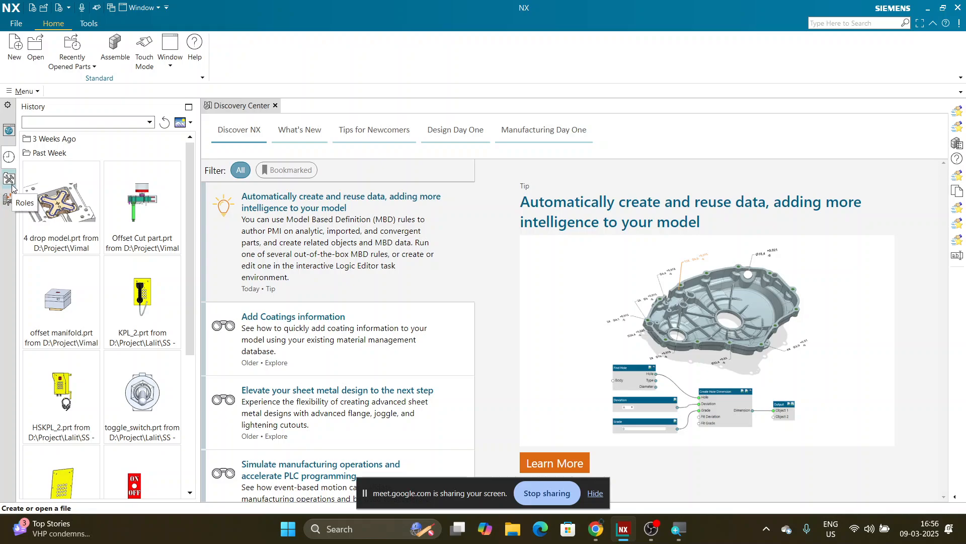
Load the Advanced role from the content roles and accept overwriting the stored customizations
{"action": "left_click", "coordinate": [9, 179]}
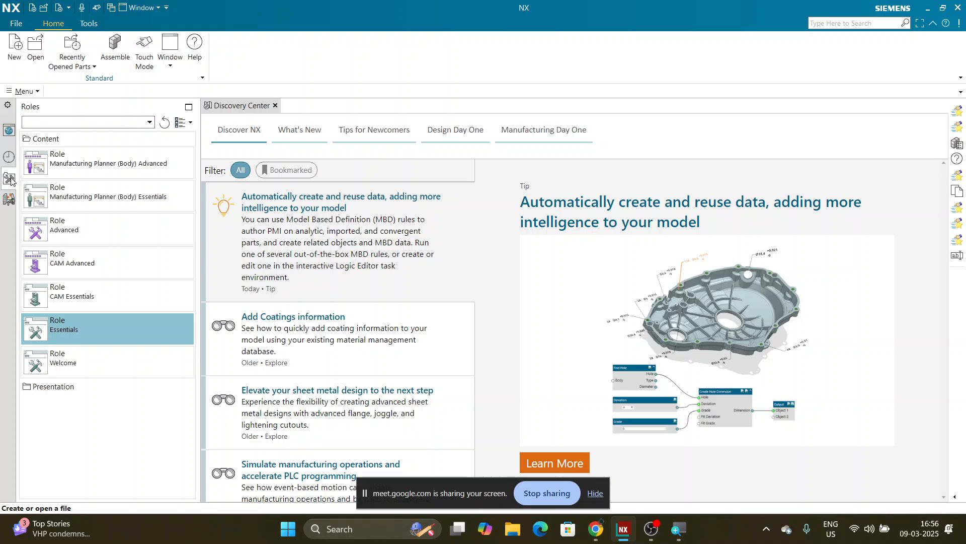
{"action": "left_click", "coordinate": [40, 142]}
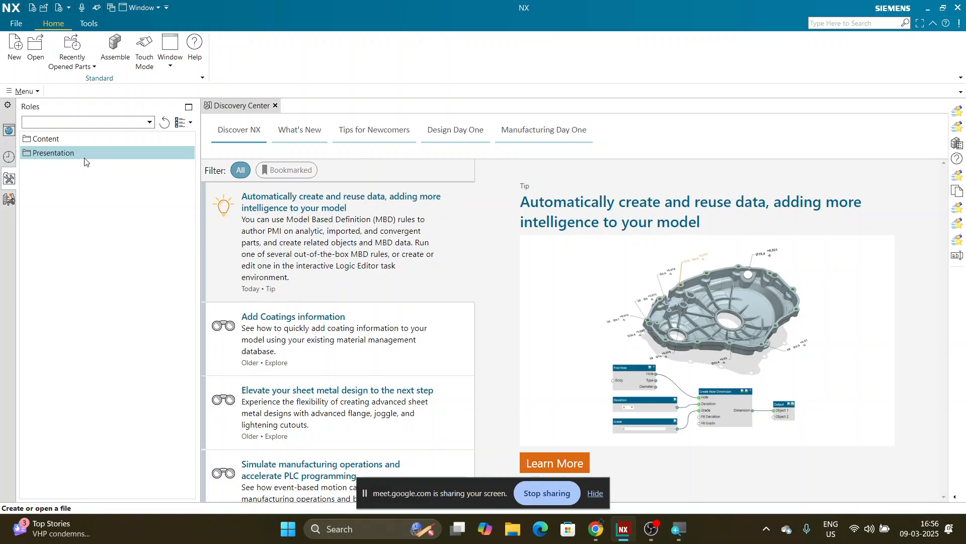
{"action": "left_click", "coordinate": [82, 135]}
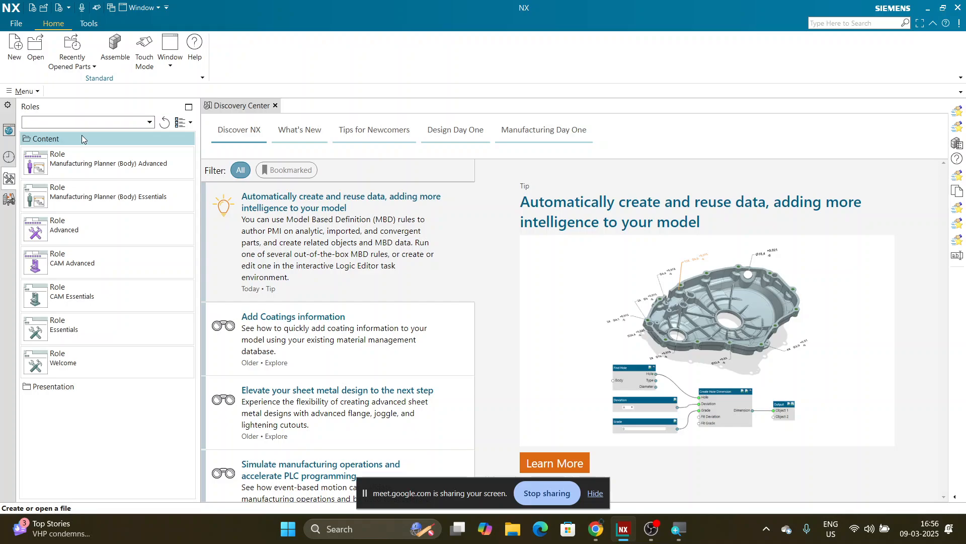
{"action": "left_click", "coordinate": [77, 232]}
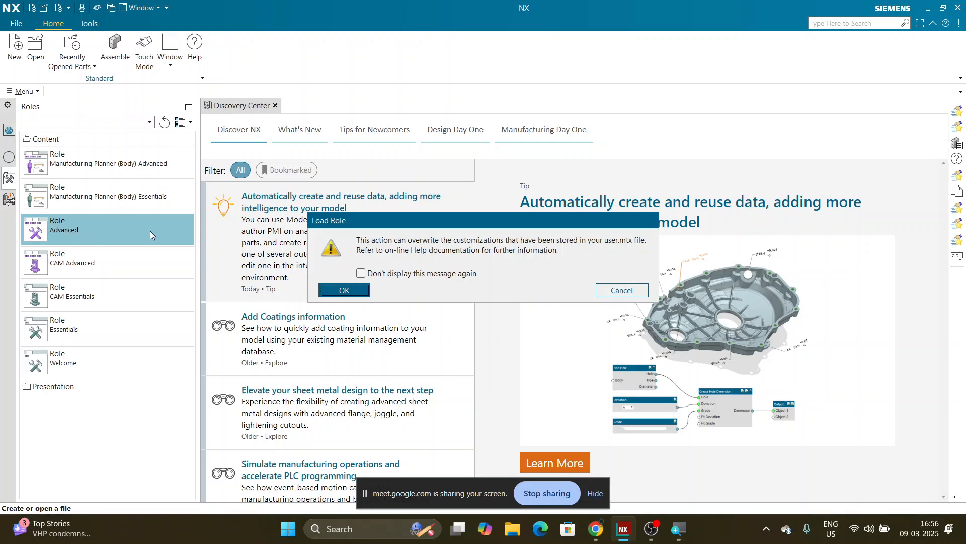
{"action": "left_click", "coordinate": [344, 290]}
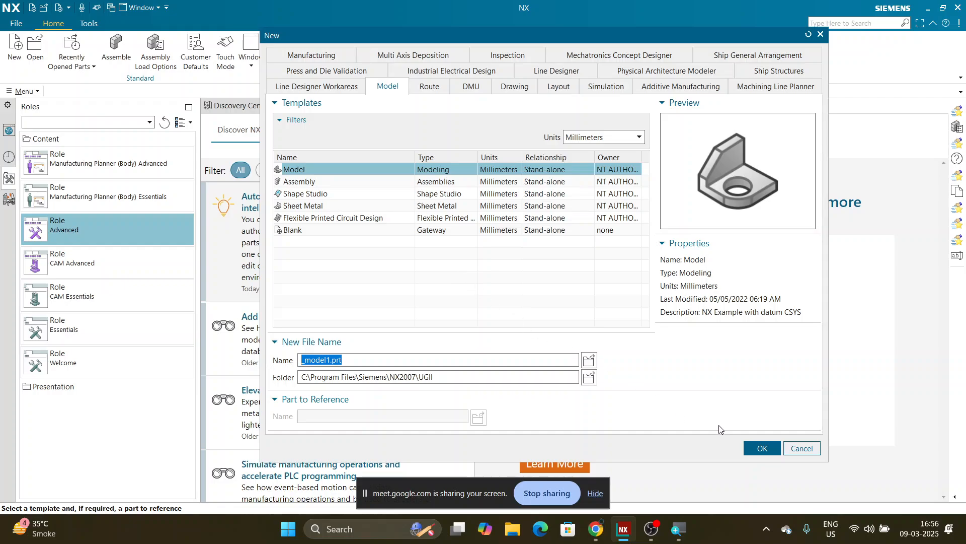
Create a new part _model1.prt from the Model template in millimetres under the Advanced role
{"action": "key", "text": "Return"}
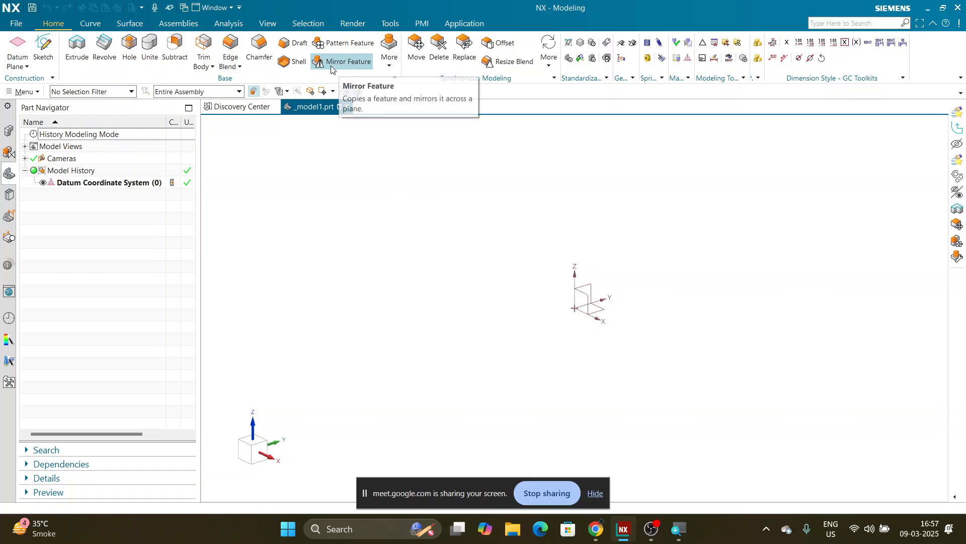
Look over the additional base feature, synchronous modeling, curve and surface commands offered under the Advanced role
{"action": "left_click", "coordinate": [390, 61]}
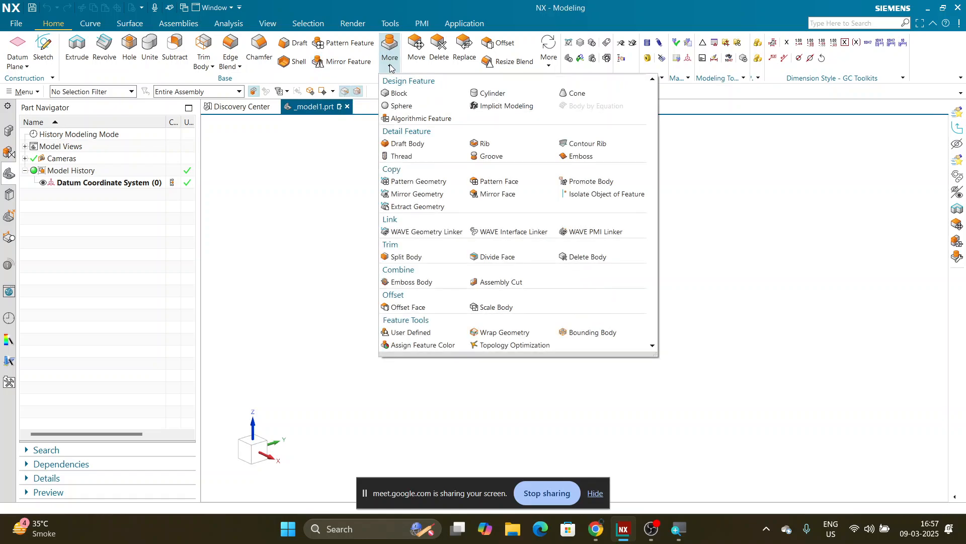
{"action": "left_click", "coordinate": [390, 66]}
{"action": "left_click", "coordinate": [390, 66]}
{"action": "left_click", "coordinate": [667, 290]}
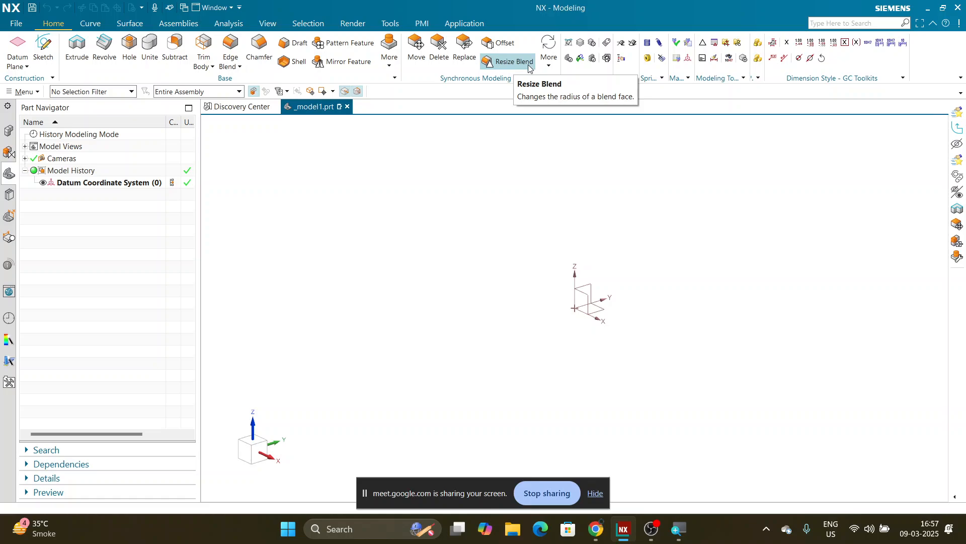
{"action": "left_click", "coordinate": [549, 60]}
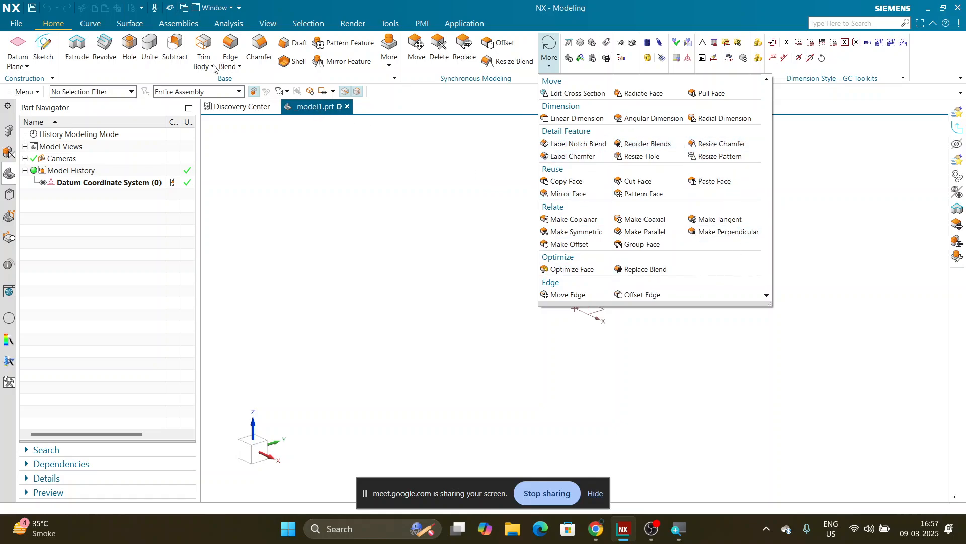
{"action": "left_click", "coordinate": [91, 25]}
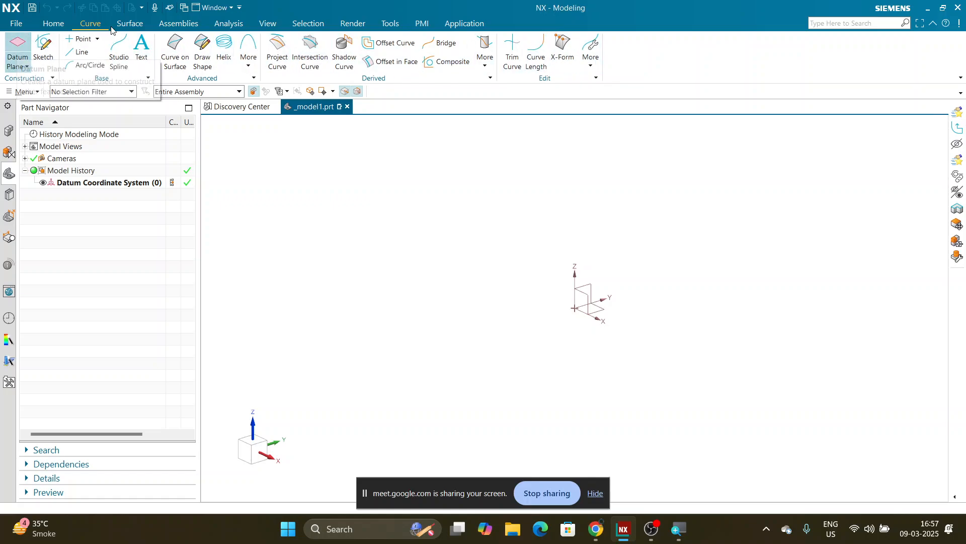
{"action": "left_click", "coordinate": [132, 26]}
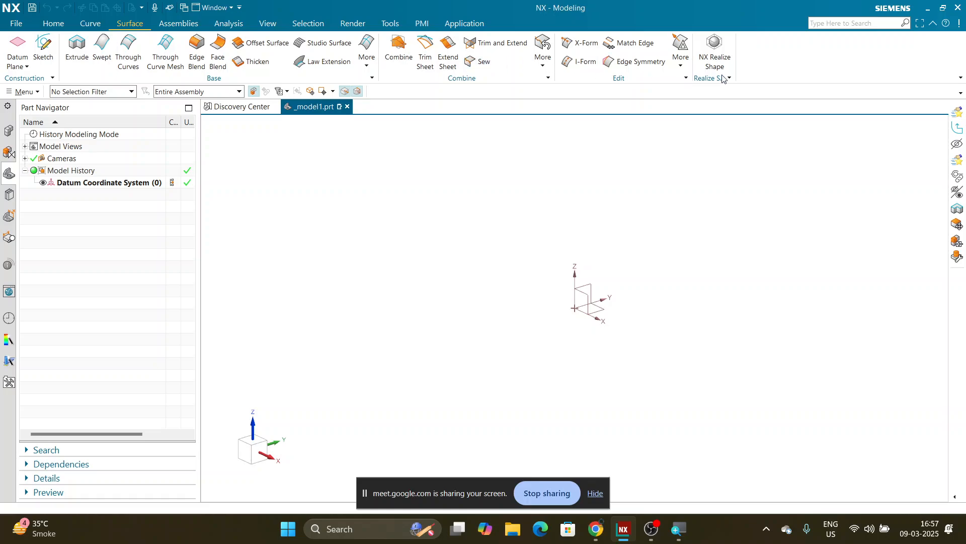
{"action": "left_click", "coordinate": [56, 25]}
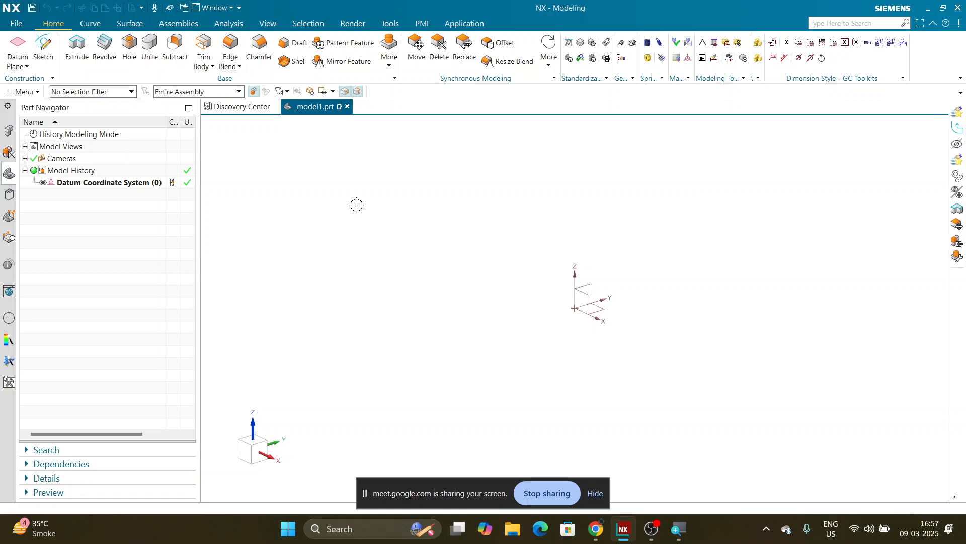
{"action": "left_click", "coordinate": [8, 381]}
{"action": "left_click", "coordinate": [44, 141]}
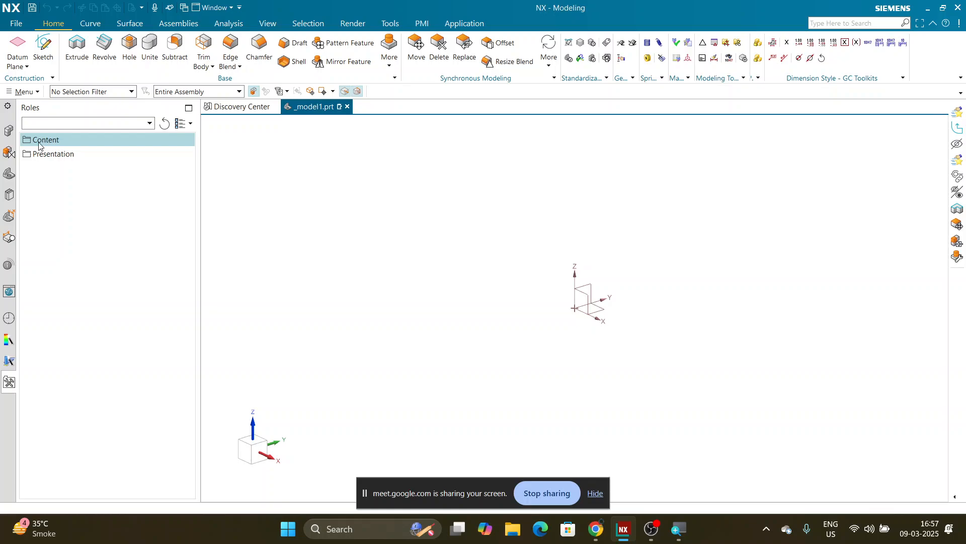
{"action": "left_click", "coordinate": [9, 173]}
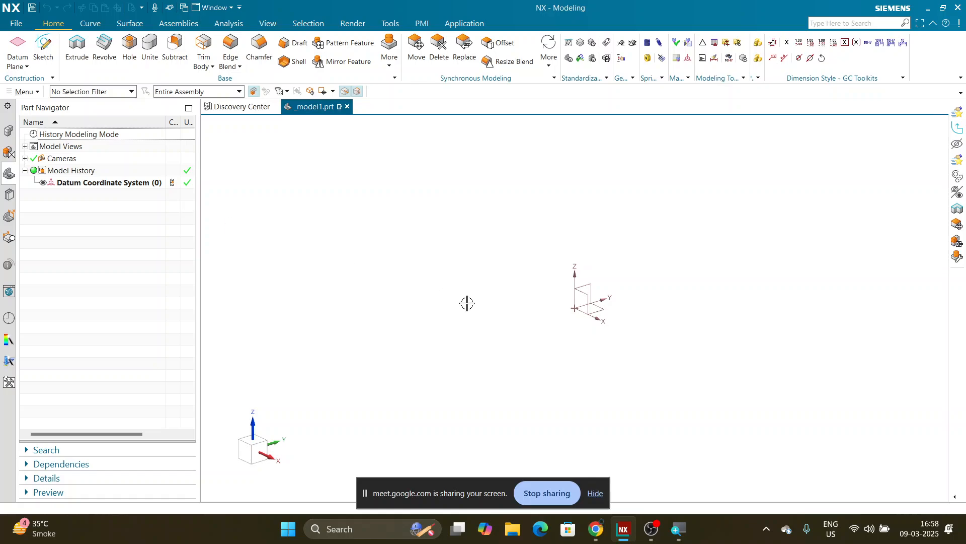
{"action": "left_click", "coordinate": [466, 247]}
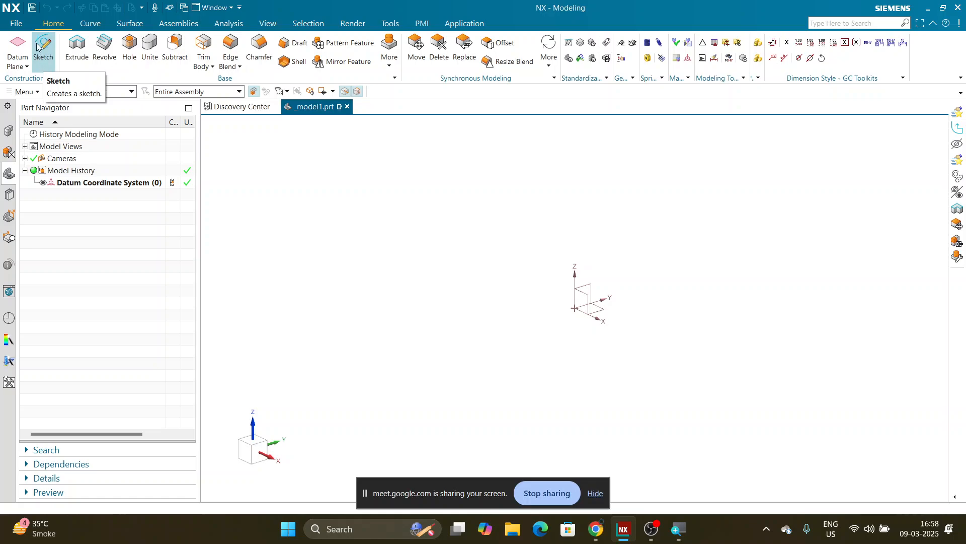
Examine the datum types and the principal planes offered for a new sketch, and leave sketch creation without choosing a plane
{"action": "left_click", "coordinate": [21, 69]}
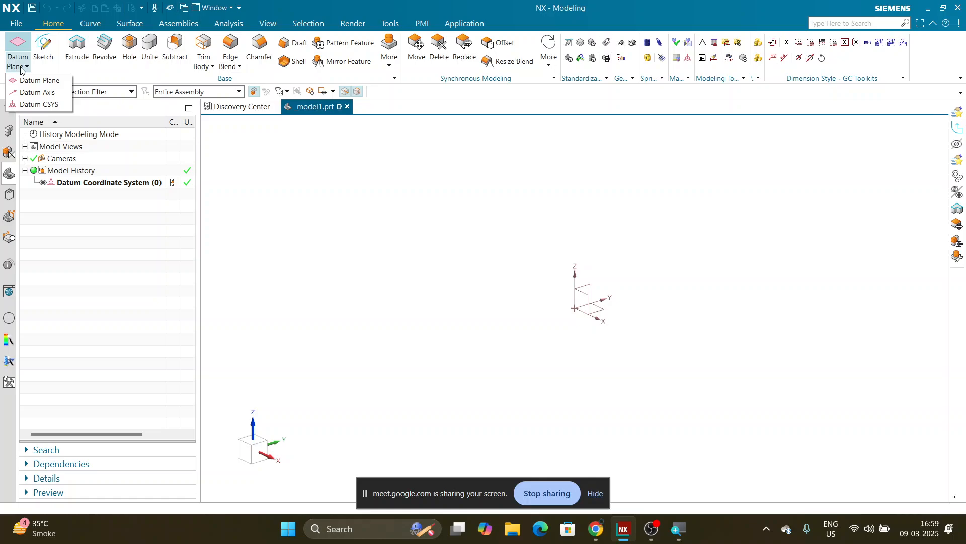
{"action": "left_click", "coordinate": [41, 66]}
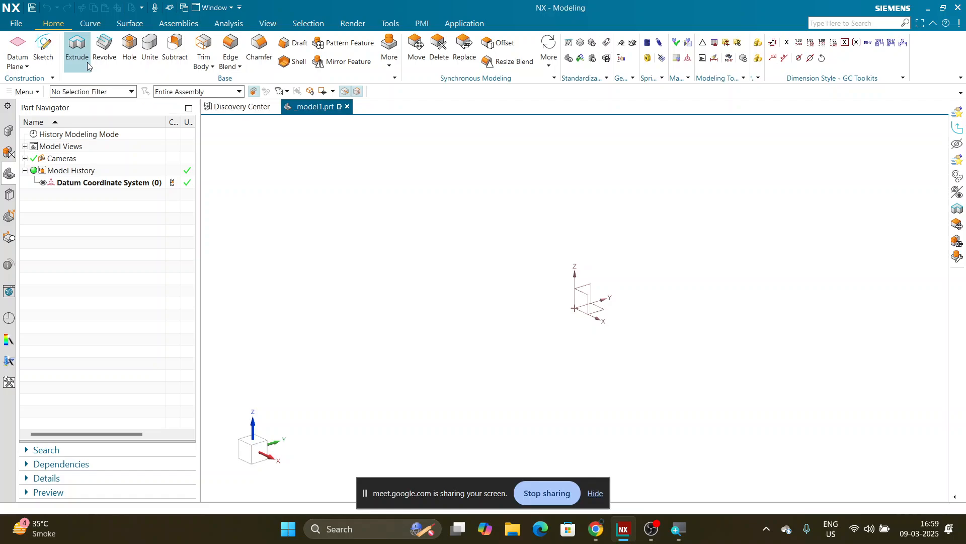
{"action": "left_click", "coordinate": [44, 50]}
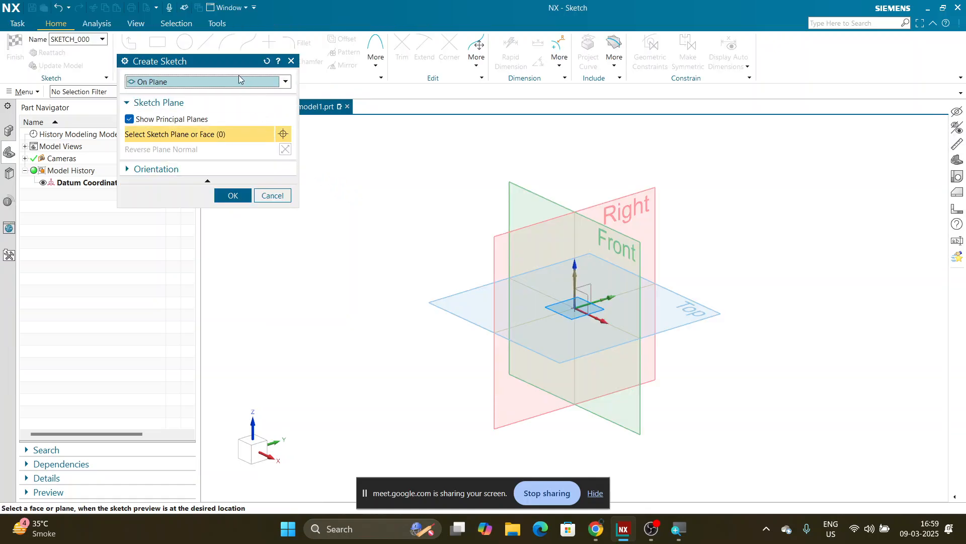
{"action": "left_click_drag", "start_coordinate": [231, 62], "coordinate": [338, 140]}
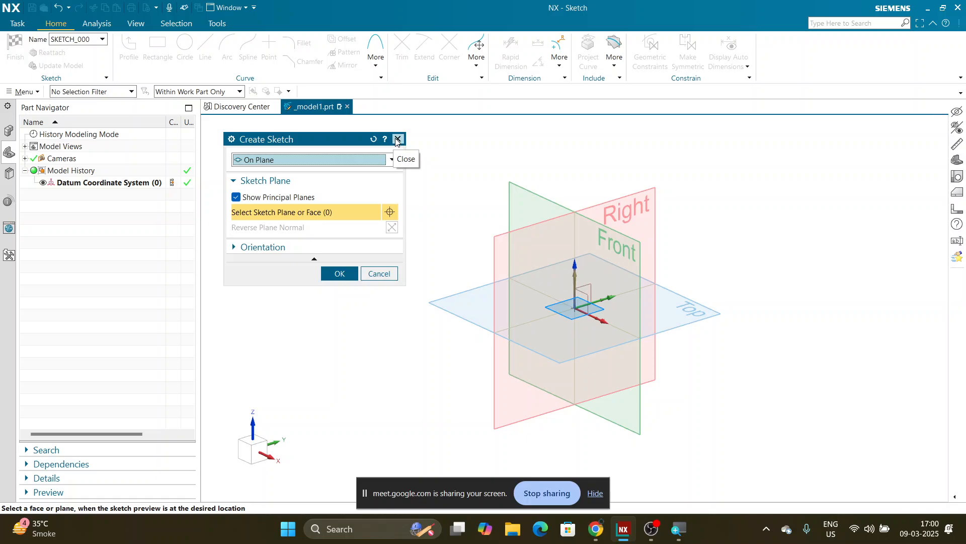
{"action": "left_click", "coordinate": [397, 139]}
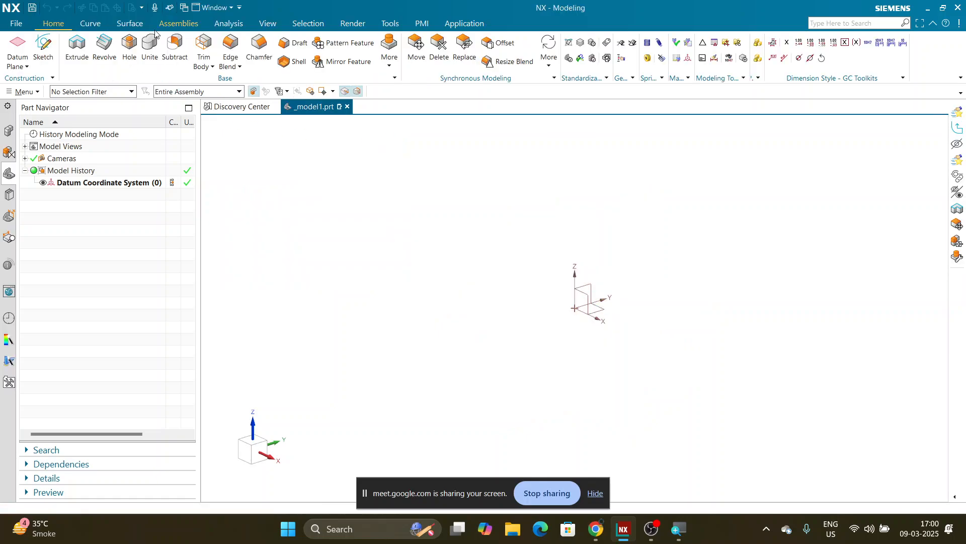
Launch SOLIDWORKS 2024 and create a new part
{"action": "key", "text": "super"}
{"action": "type", "text": "solid"}
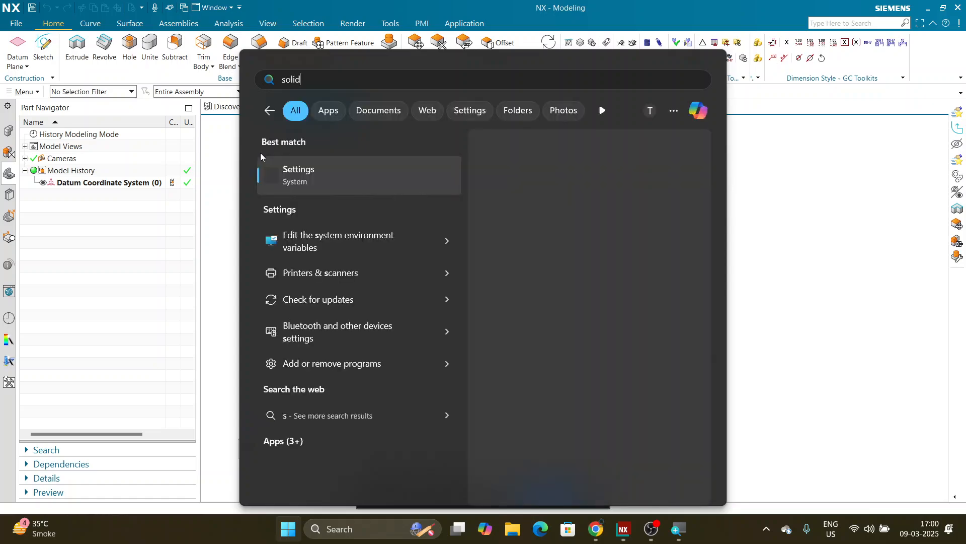
{"action": "key", "text": "Down"}
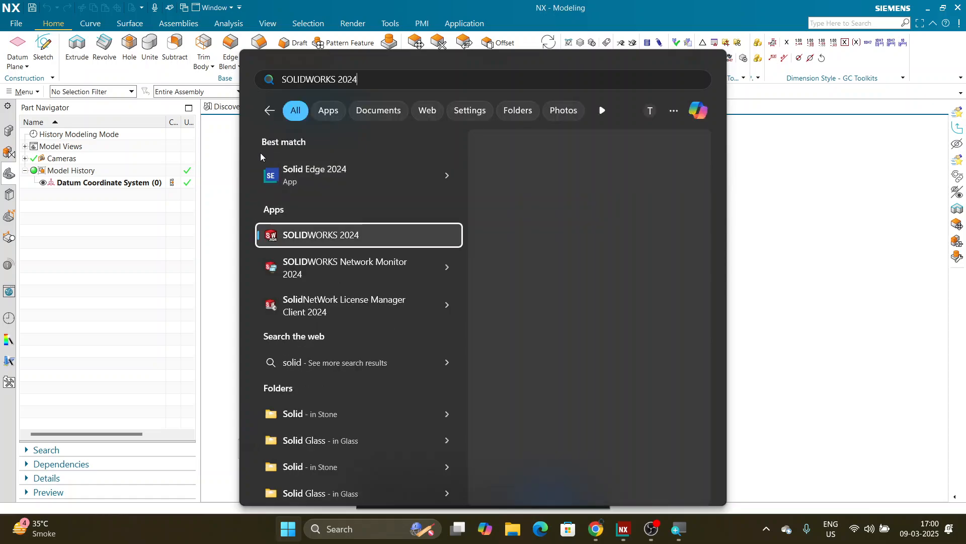
{"action": "key", "text": "Return"}
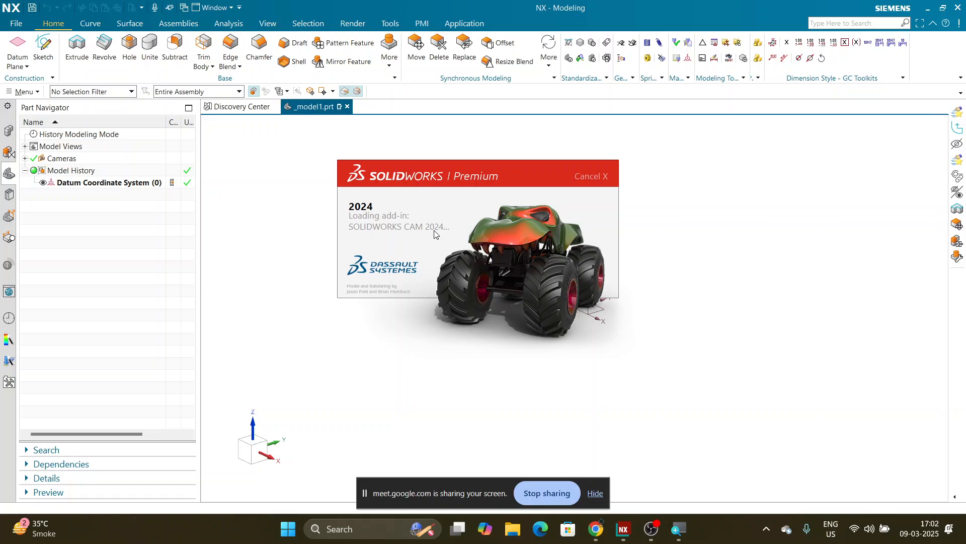
{"action": "mouse_move", "coordinate": [651, 528]}
{"action": "left_click", "coordinate": [649, 473]}
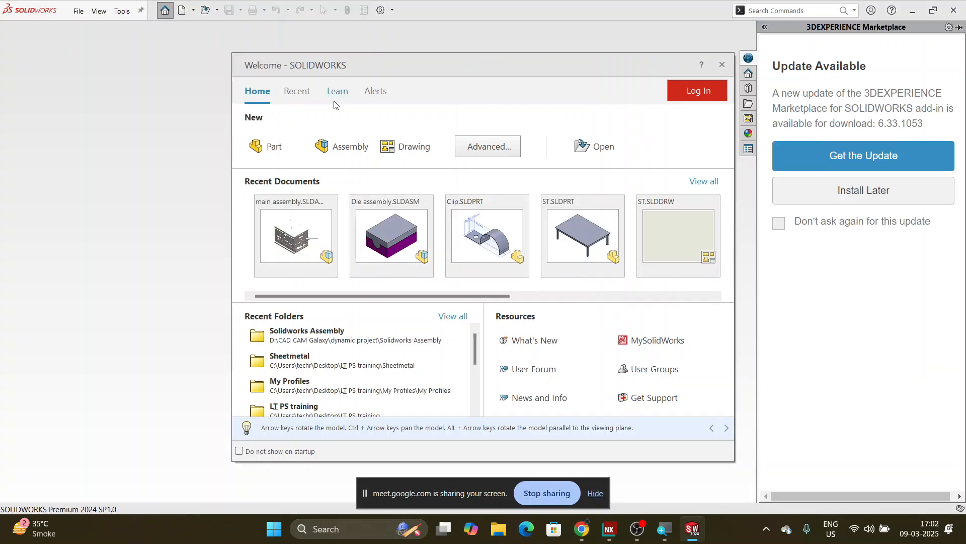
{"action": "left_click", "coordinate": [274, 146]}
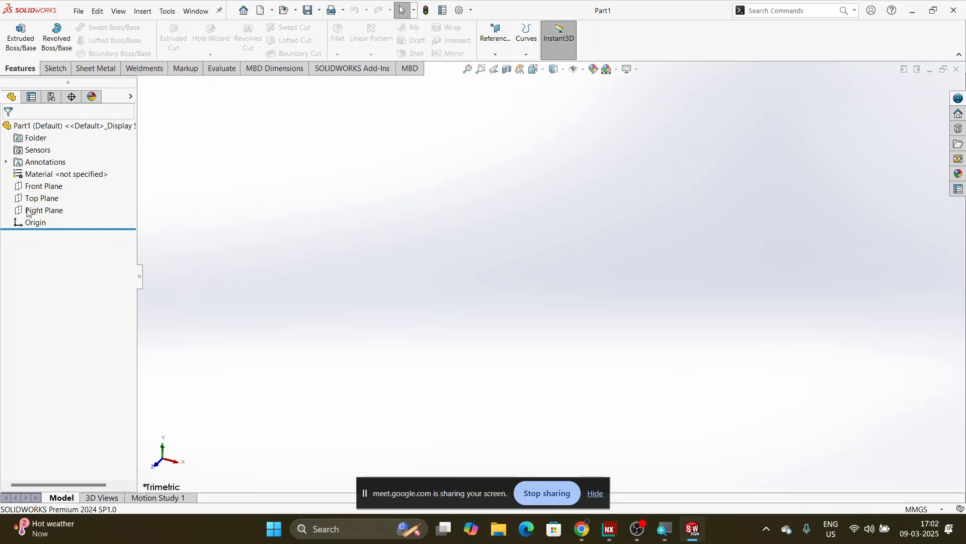
Show the Front, Top and Right planes together in the graphics area and hide them again
{"action": "left_click_drag", "start_coordinate": [75, 185], "coordinate": [39, 209]}
{"action": "left_click", "coordinate": [51, 191]}
{"action": "left_click", "coordinate": [175, 218]}
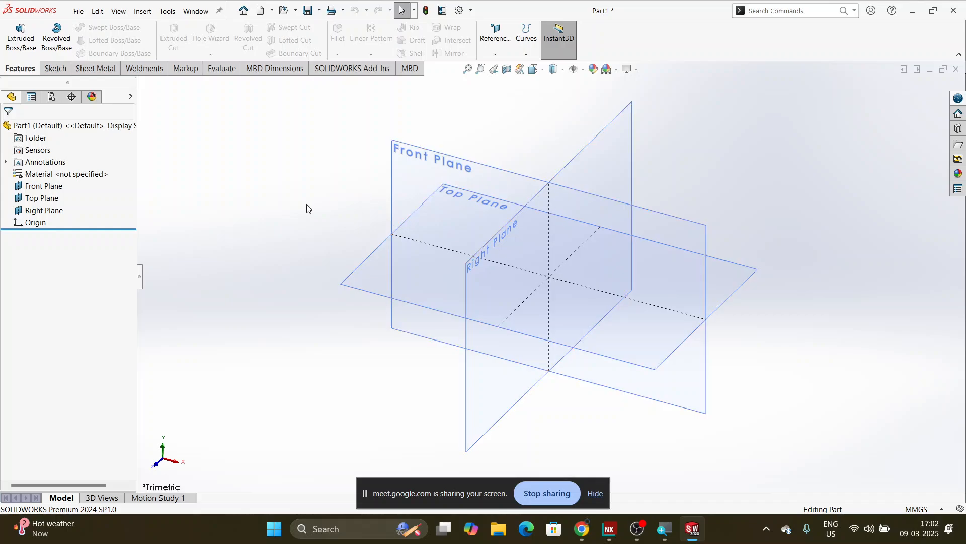
{"action": "left_click_drag", "start_coordinate": [78, 186], "coordinate": [36, 208]}
{"action": "left_click", "coordinate": [48, 196]}
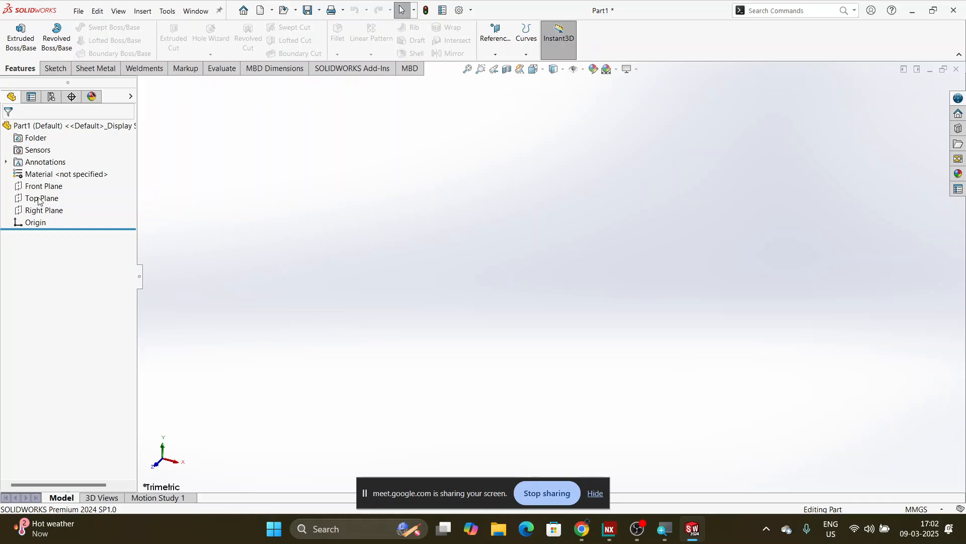
{"action": "left_click", "coordinate": [56, 69]}
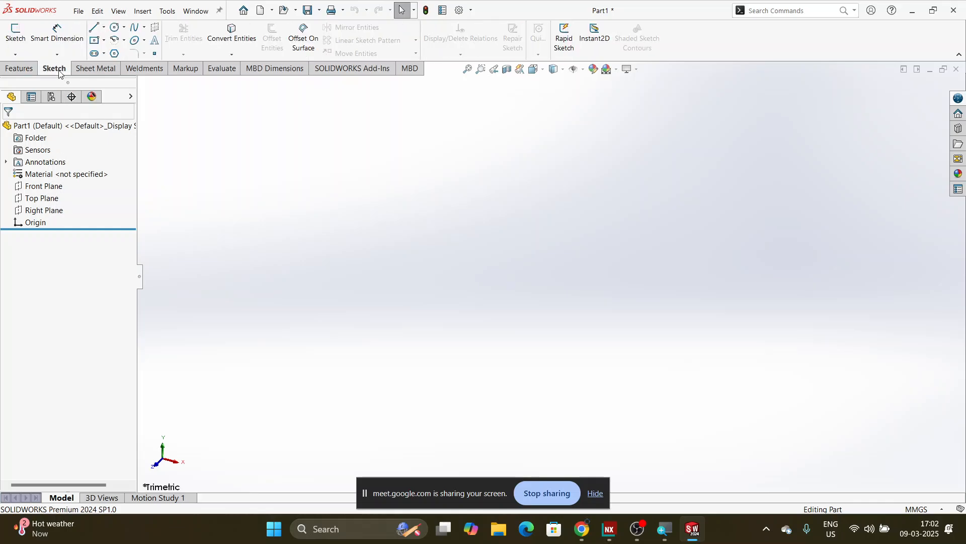
{"action": "left_click", "coordinate": [95, 41]}
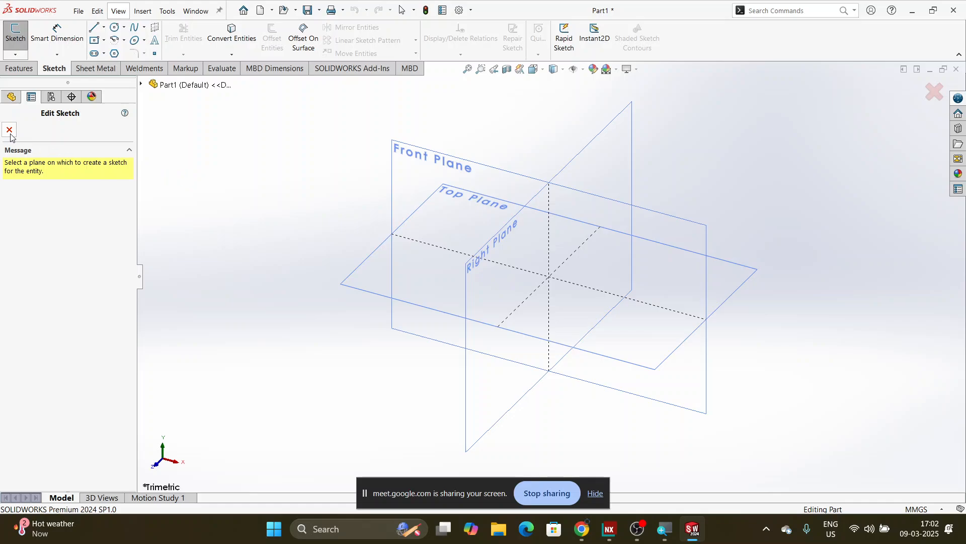
{"action": "key", "text": "Escape"}
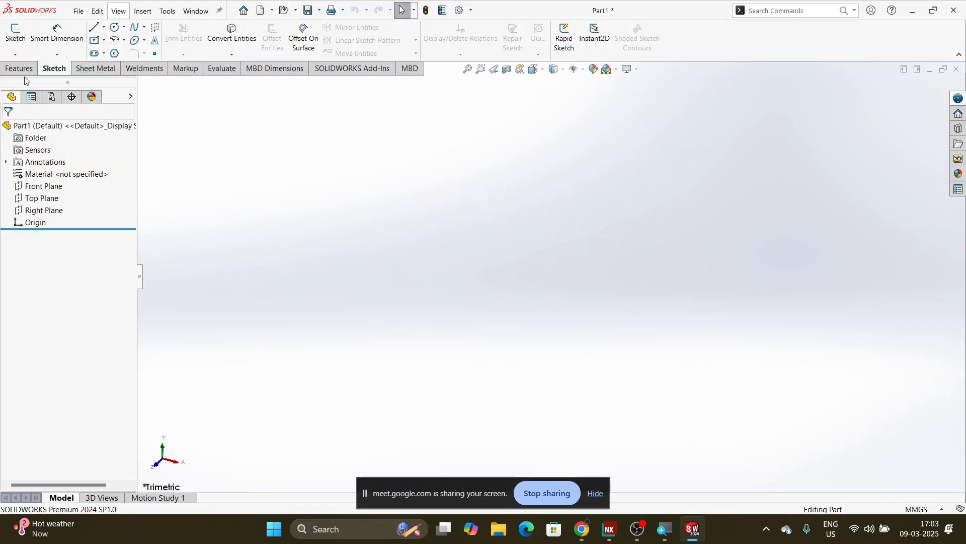
{"action": "left_click", "coordinate": [38, 199]}
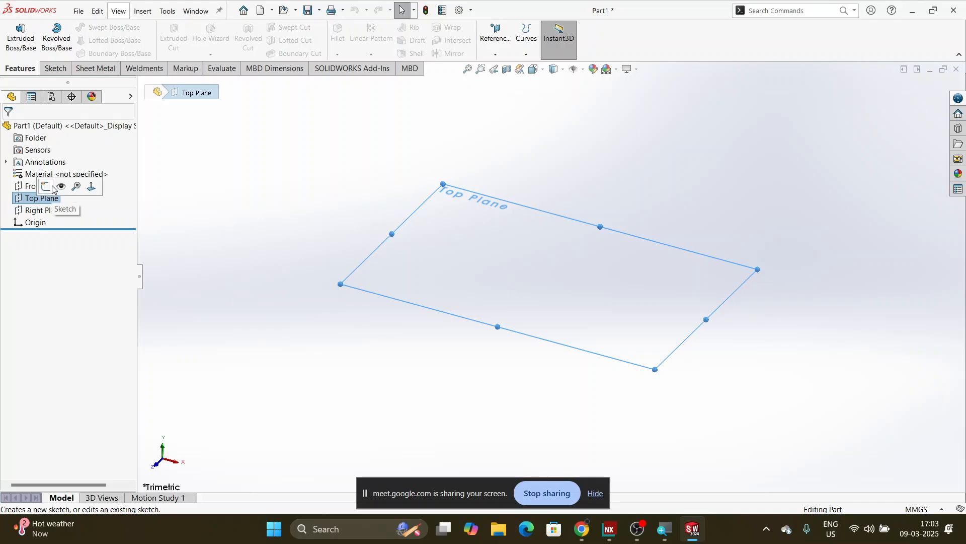
{"action": "left_click", "coordinate": [185, 221]}
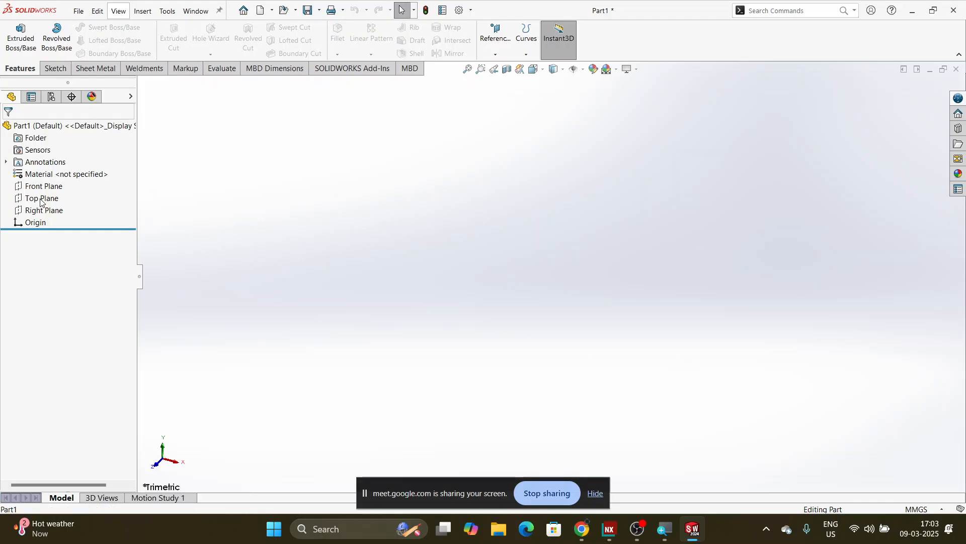
Sketch a center rectangle about 112 by 66 mm on the Top Plane, centered on the origin
{"action": "left_click", "coordinate": [41, 201]}
{"action": "left_click", "coordinate": [51, 184]}
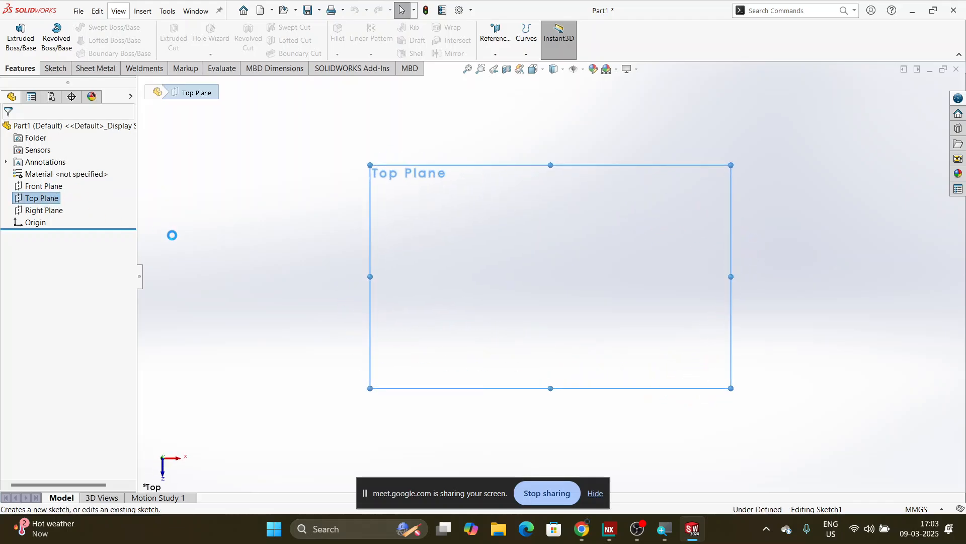
{"action": "left_click", "coordinate": [95, 42]}
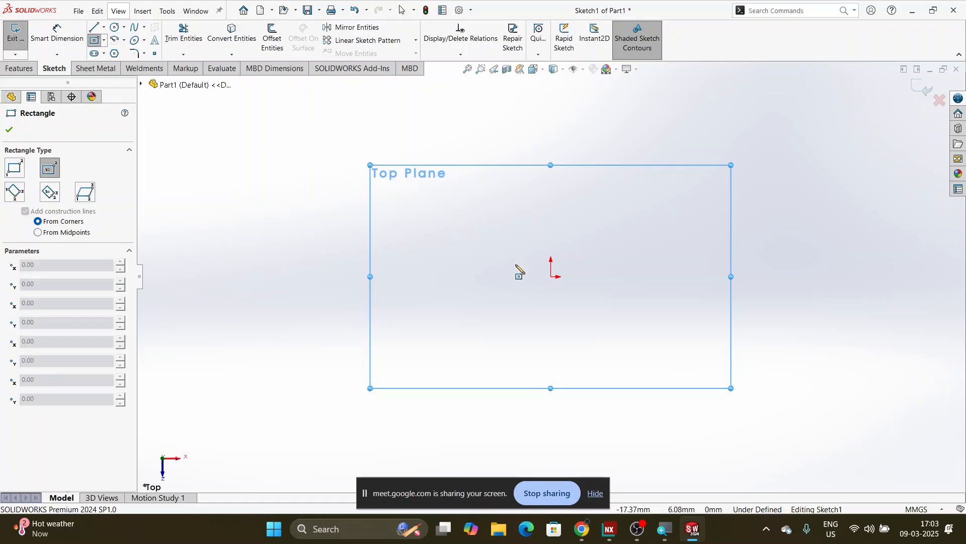
{"action": "left_click", "coordinate": [551, 276]}
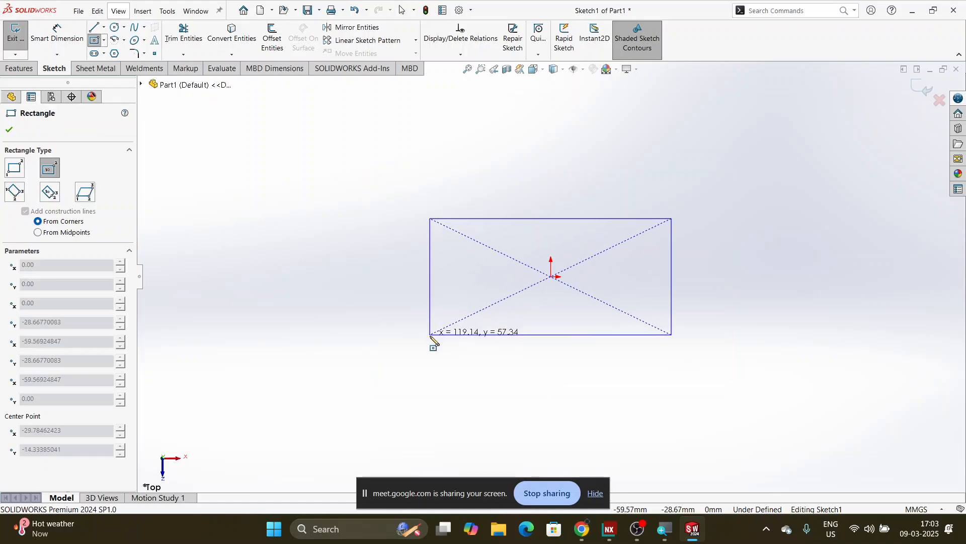
{"action": "left_click", "coordinate": [438, 343]}
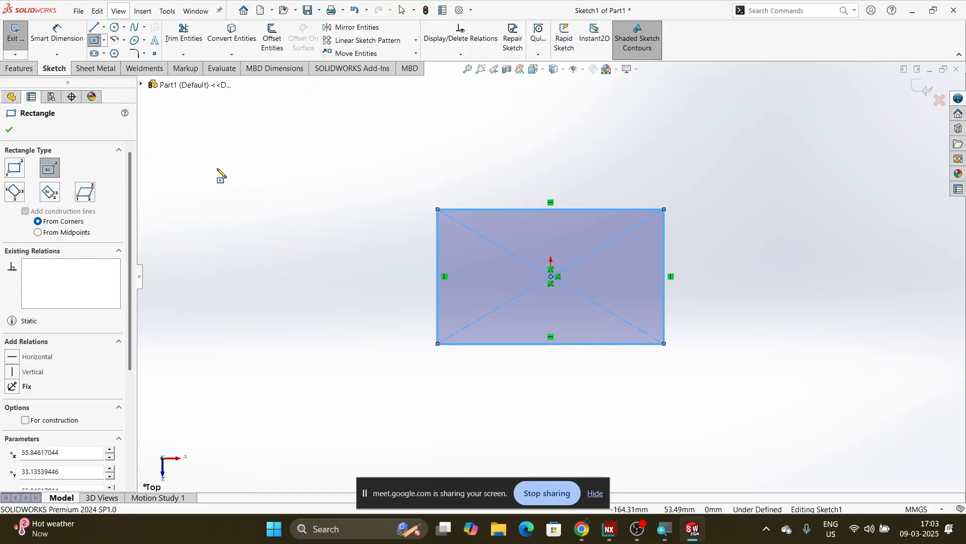
{"action": "key", "text": "Escape"}
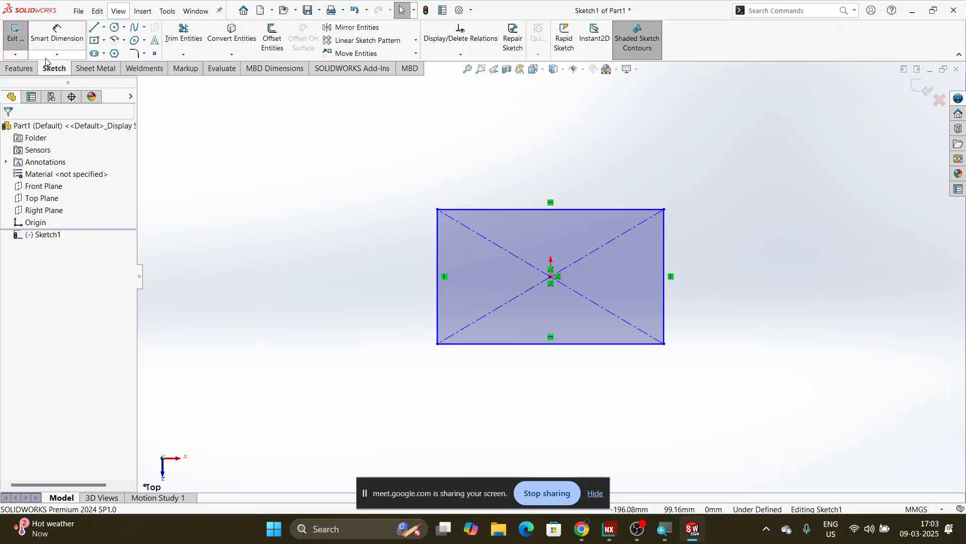
Compare the sketch, feature and sheet metal command sets while the rectangle sketch is still open for editing
{"action": "left_click", "coordinate": [33, 75]}
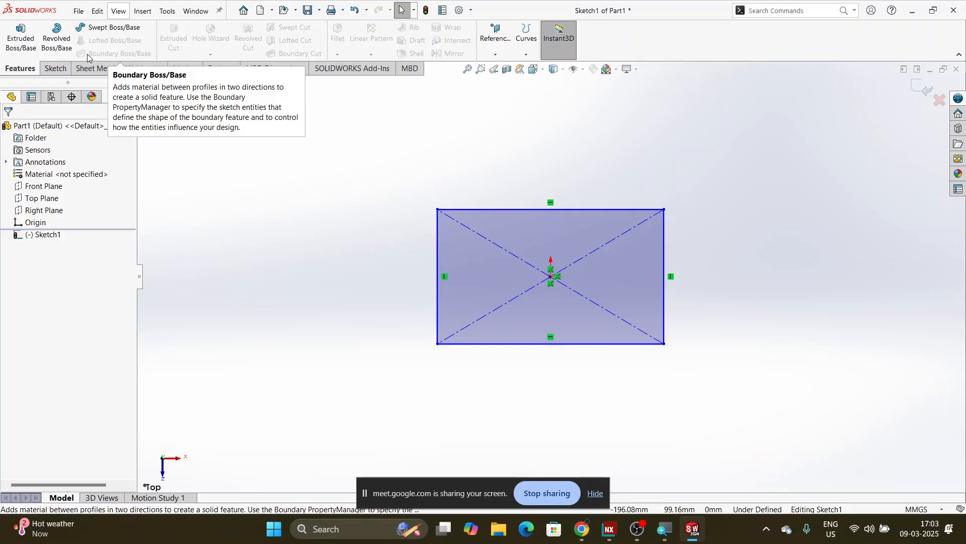
{"action": "left_click", "coordinate": [63, 72]}
{"action": "left_click", "coordinate": [33, 71]}
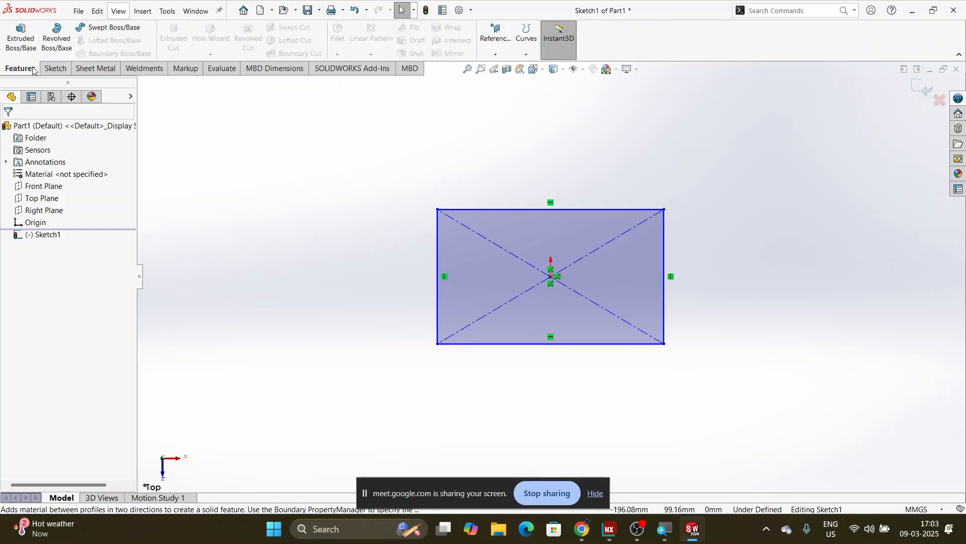
{"action": "left_click", "coordinate": [57, 71]}
{"action": "left_click", "coordinate": [96, 71]}
{"action": "left_click", "coordinate": [56, 71]}
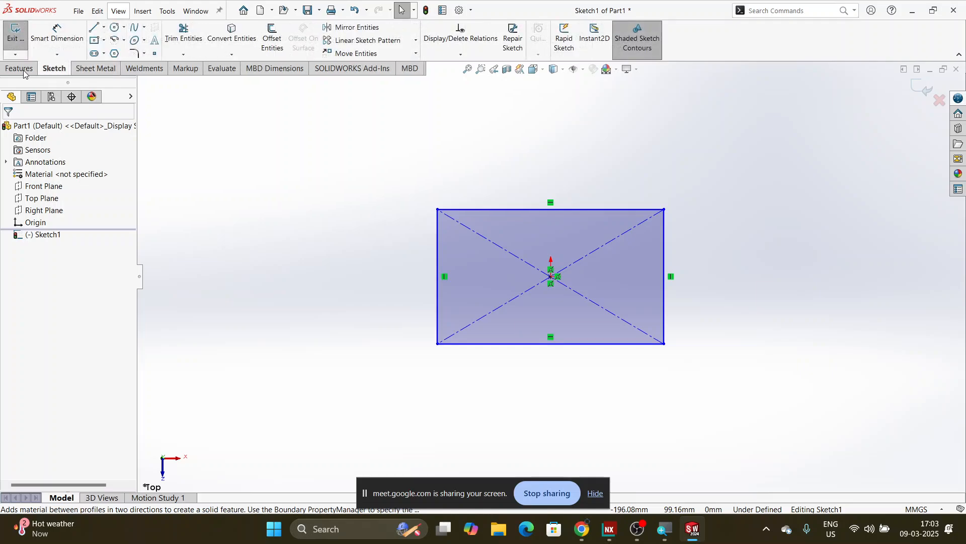
{"action": "left_click", "coordinate": [24, 73]}
{"action": "left_click", "coordinate": [62, 72]}
{"action": "left_click", "coordinate": [16, 70]}
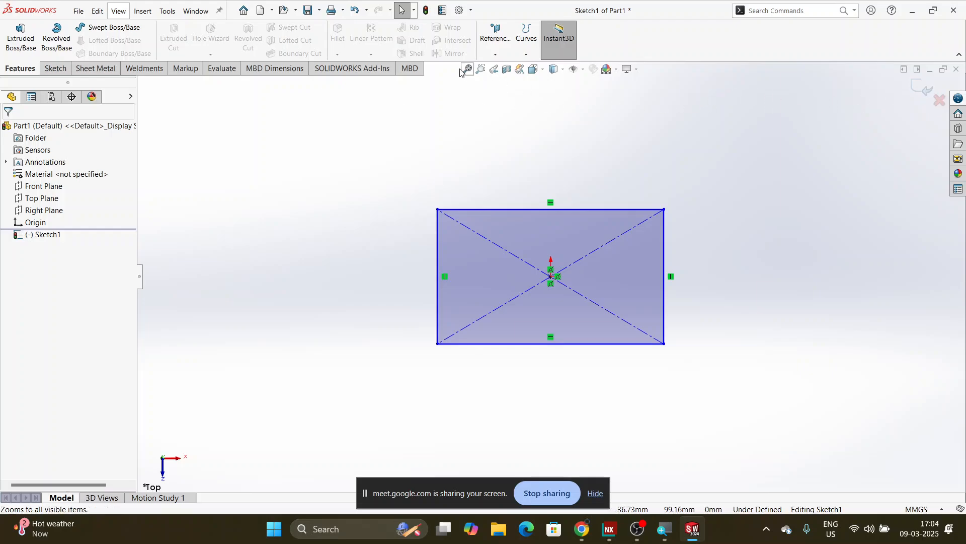
{"action": "left_click", "coordinate": [56, 69]}
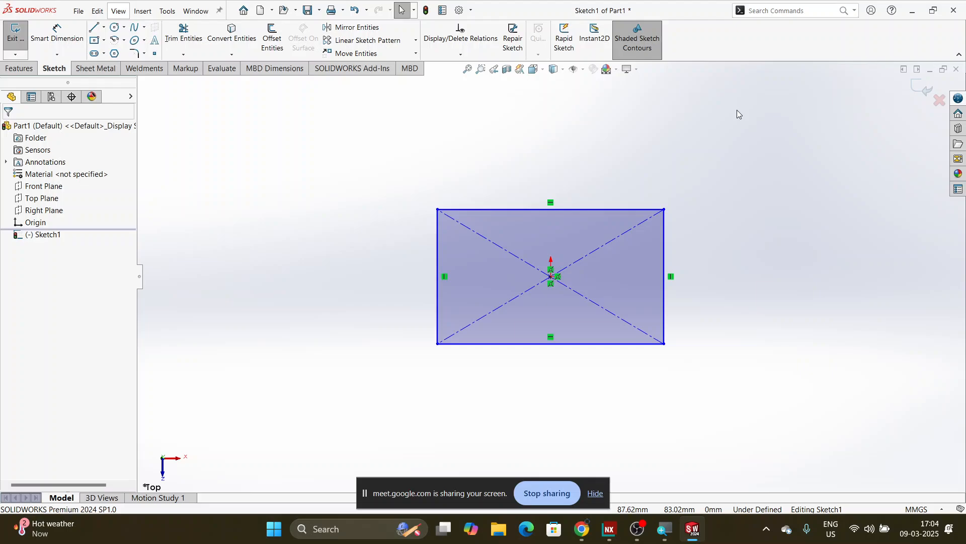
Exit the rectangle sketch and examine which feature commands are offered for it in the part
{"action": "left_click", "coordinate": [924, 87]}
{"action": "mouse_move", "coordinate": [521, 155]}
{"action": "middle_mouse_down"}
{"action": "mouse_move", "coordinate": [475, 97]}
{"action": "mouse_move", "coordinate": [507, 148]}
{"action": "mouse_move", "coordinate": [479, 122]}
{"action": "mouse_move", "coordinate": [494, 227]}
{"action": "middle_mouse_up"}
{"action": "left_click", "coordinate": [478, 182]}
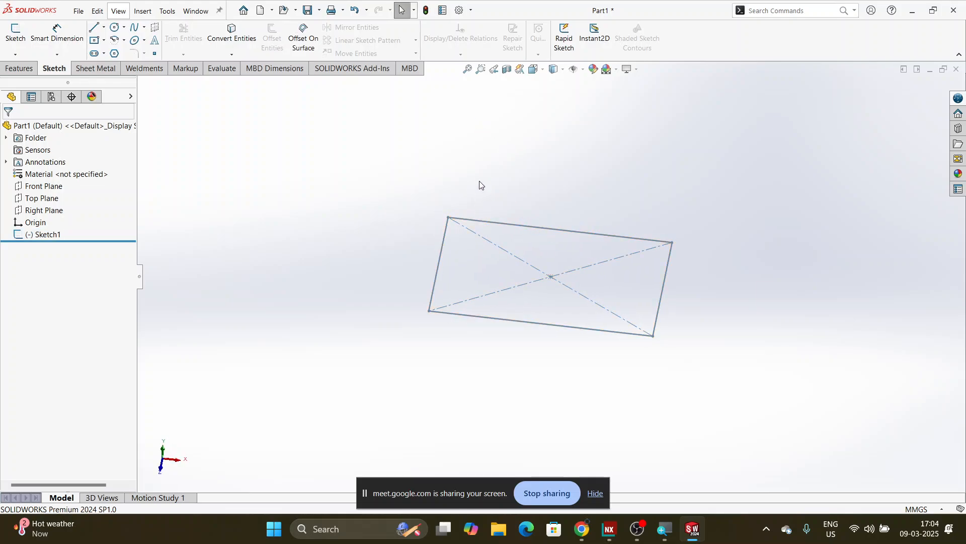
{"action": "left_click", "coordinate": [23, 70]}
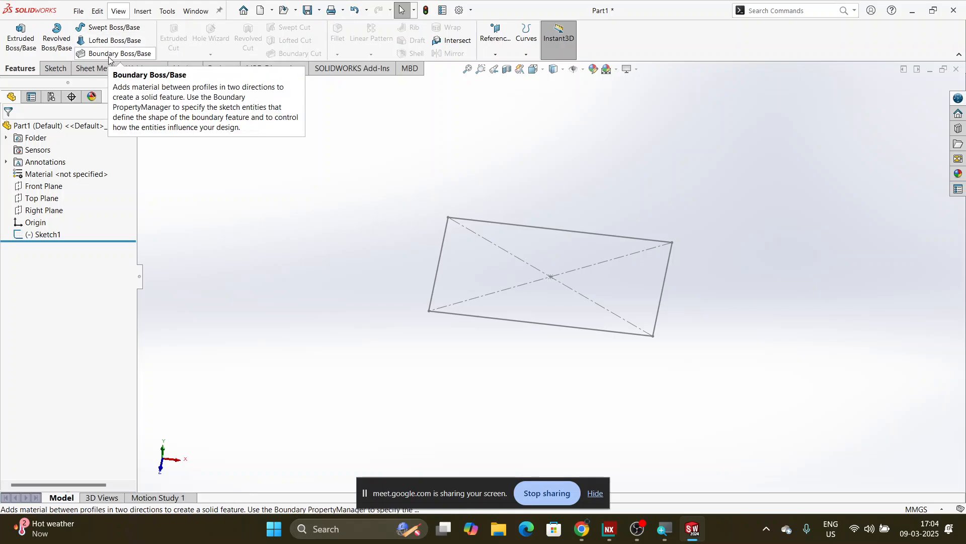
{"action": "mouse_move", "coordinate": [372, 146]}
{"action": "middle_mouse_down"}
{"action": "mouse_move", "coordinate": [304, 147]}
{"action": "mouse_move", "coordinate": [363, 140]}
{"action": "mouse_move", "coordinate": [364, 123]}
{"action": "mouse_move", "coordinate": [356, 126]}
{"action": "mouse_move", "coordinate": [375, 246]}
{"action": "mouse_move", "coordinate": [348, 232]}
{"action": "mouse_move", "coordinate": [326, 195]}
{"action": "mouse_move", "coordinate": [440, 182]}
{"action": "middle_mouse_up"}
Close the part without saving its changes and switch back to NX
{"action": "left_click", "coordinate": [958, 70]}
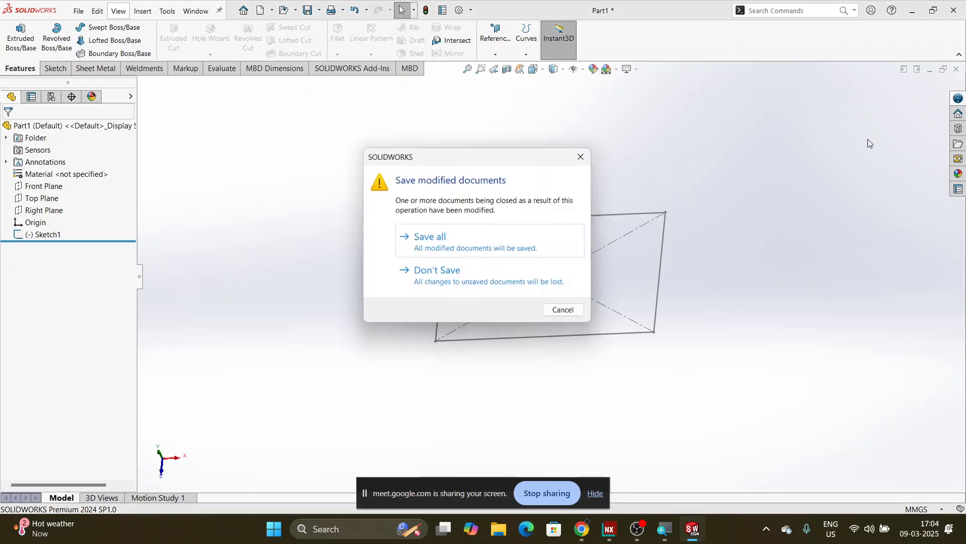
{"action": "left_click", "coordinate": [531, 280]}
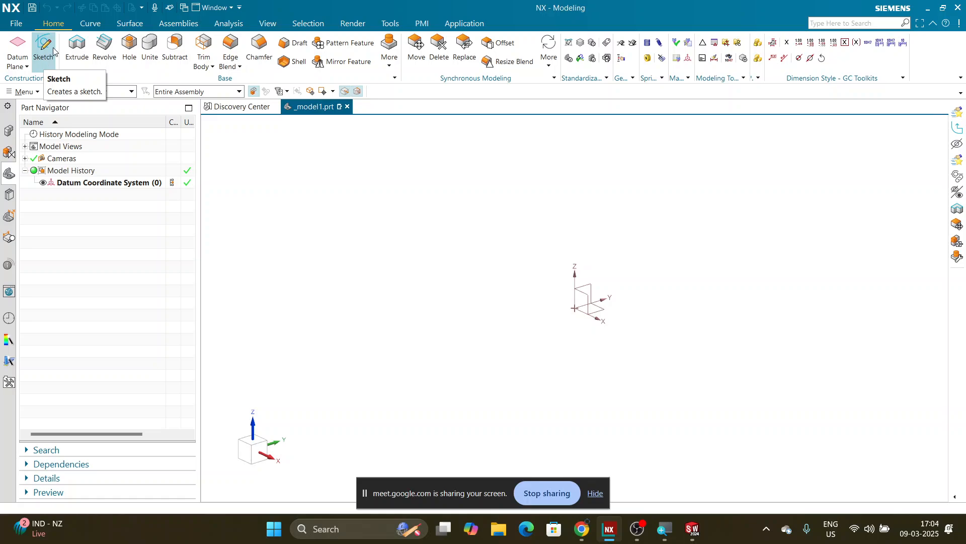
Look over the NX curve, surface, assemblies, analysis and selection commands and return to the general modeling commands
{"action": "left_click", "coordinate": [86, 25]}
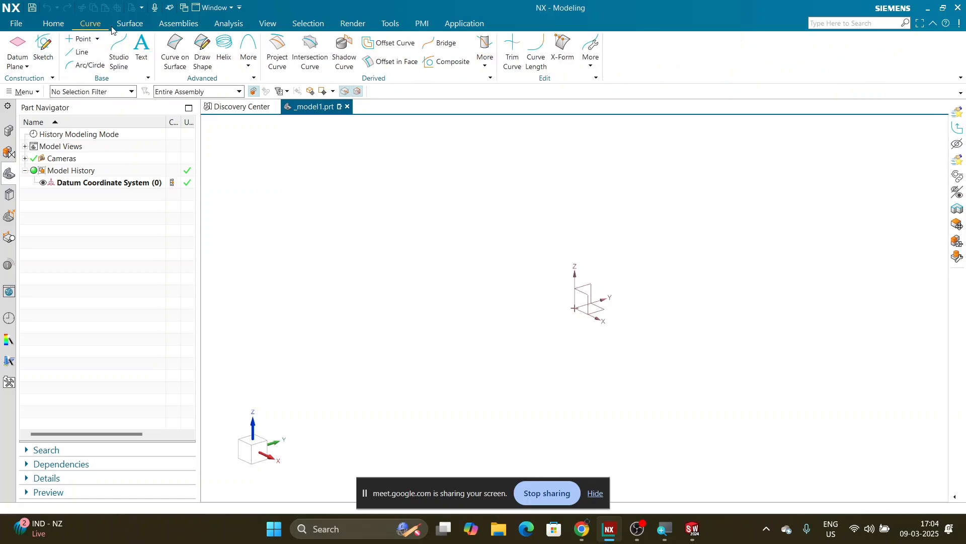
{"action": "left_click", "coordinate": [178, 25]}
{"action": "left_click", "coordinate": [130, 26]}
{"action": "left_click", "coordinate": [53, 28]}
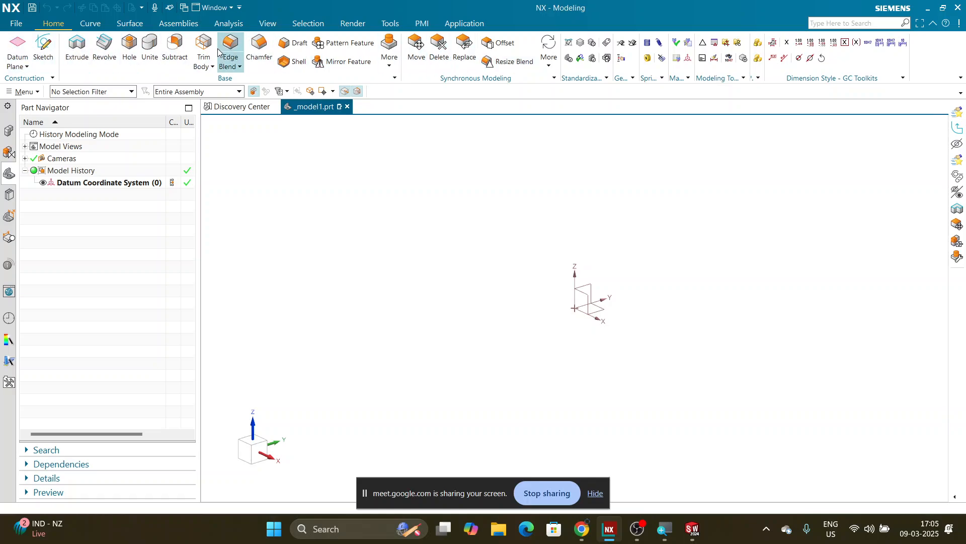
{"action": "left_click", "coordinate": [98, 25]}
{"action": "left_click", "coordinate": [179, 25]}
{"action": "left_click", "coordinate": [229, 23]}
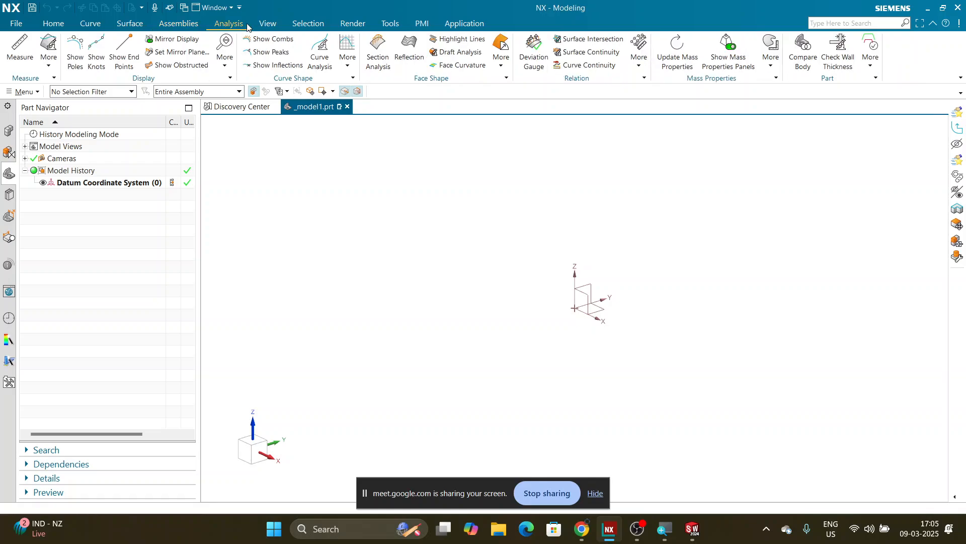
{"action": "left_click", "coordinate": [308, 24]}
{"action": "left_click", "coordinate": [53, 24]}
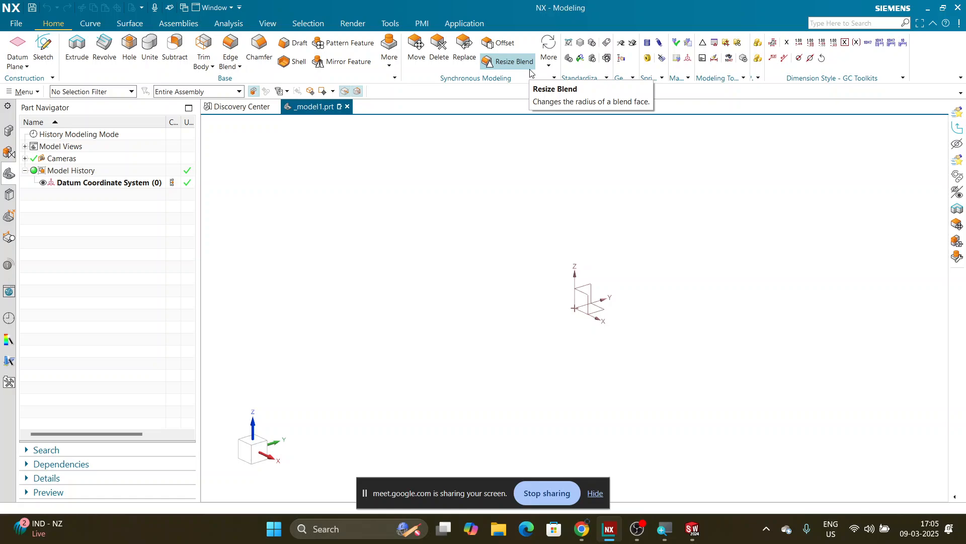
Start a new sketch in NX using the On Plane type with the principal planes shown
{"action": "left_click", "coordinate": [44, 60]}
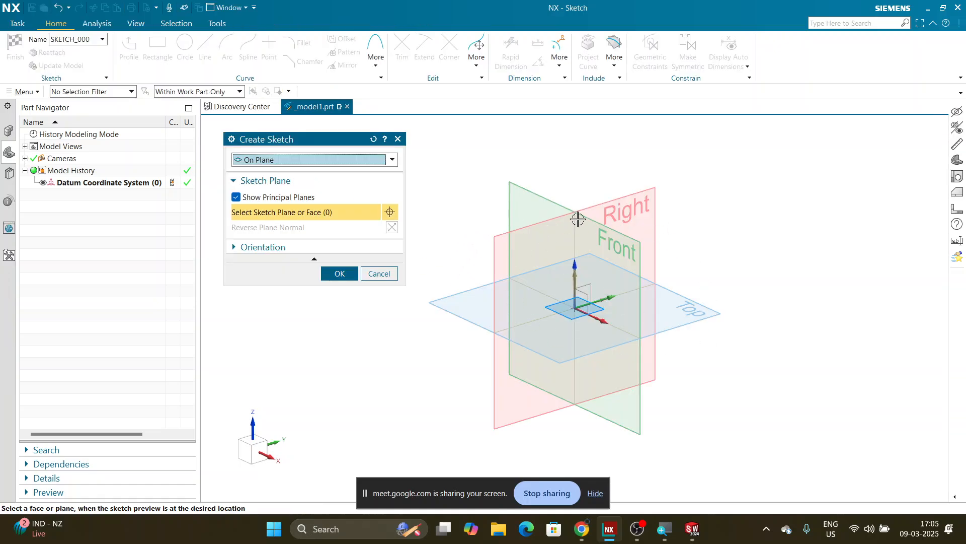
Switch to SOLIDWORKS, view the planes offered for sketching in a new part, and return to NX after closing it
{"action": "left_click", "coordinate": [688, 527]}
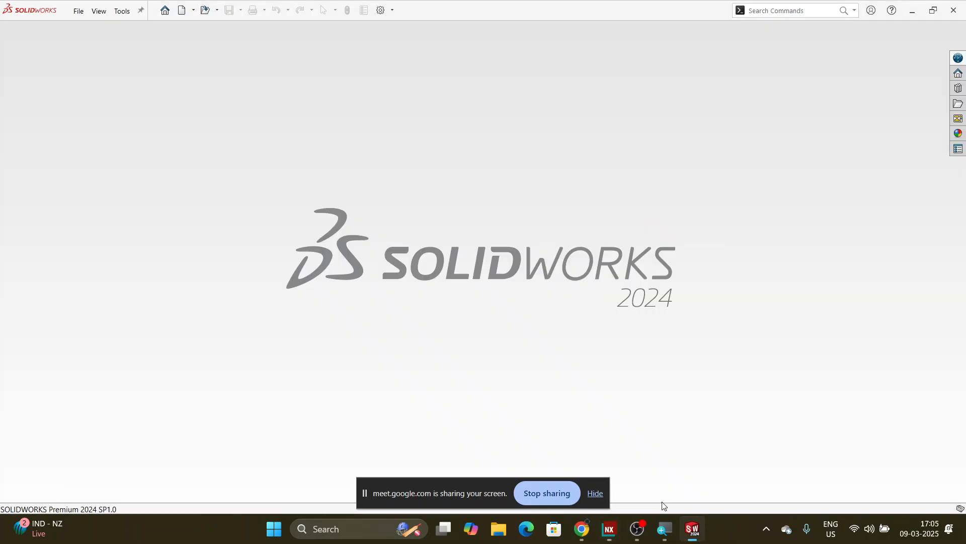
{"action": "left_click", "coordinate": [181, 11]}
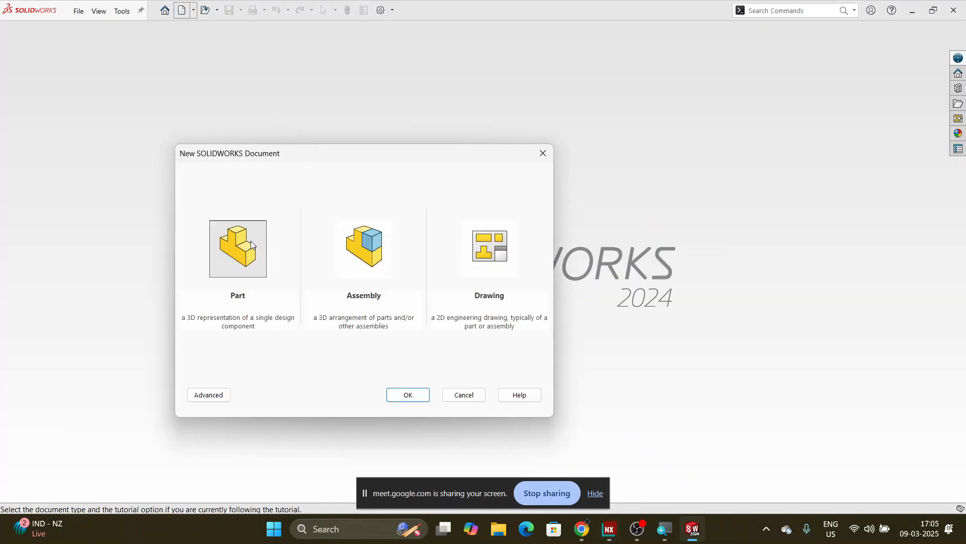
{"action": "double_click", "coordinate": [251, 243]}
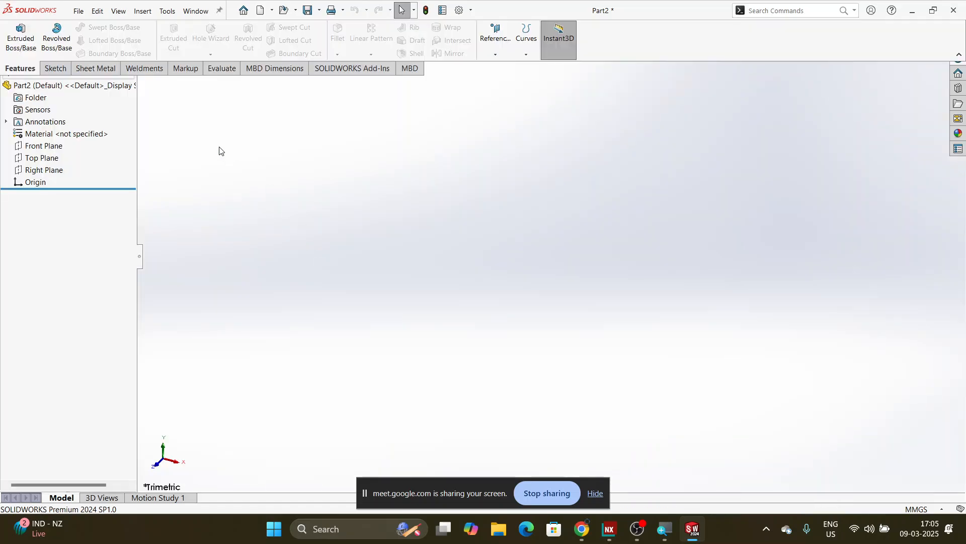
{"action": "left_click", "coordinate": [56, 69]}
{"action": "left_click", "coordinate": [15, 34]}
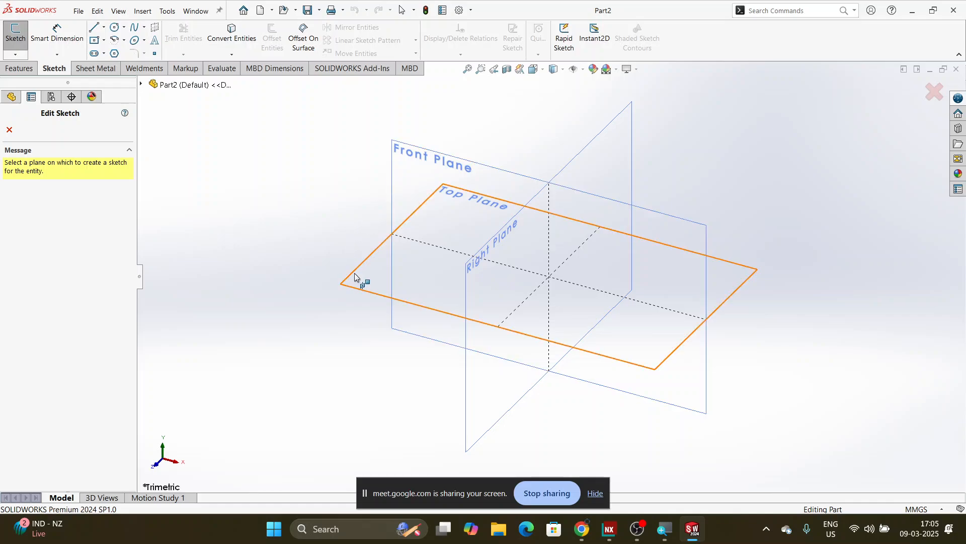
{"action": "key", "text": "Escape"}
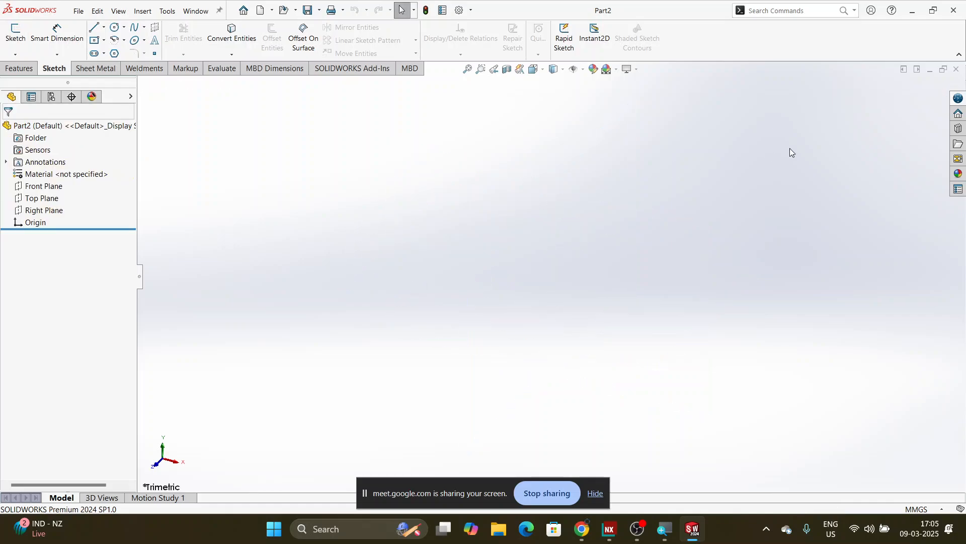
{"action": "left_click", "coordinate": [957, 69]}
{"action": "left_click", "coordinate": [609, 528]}
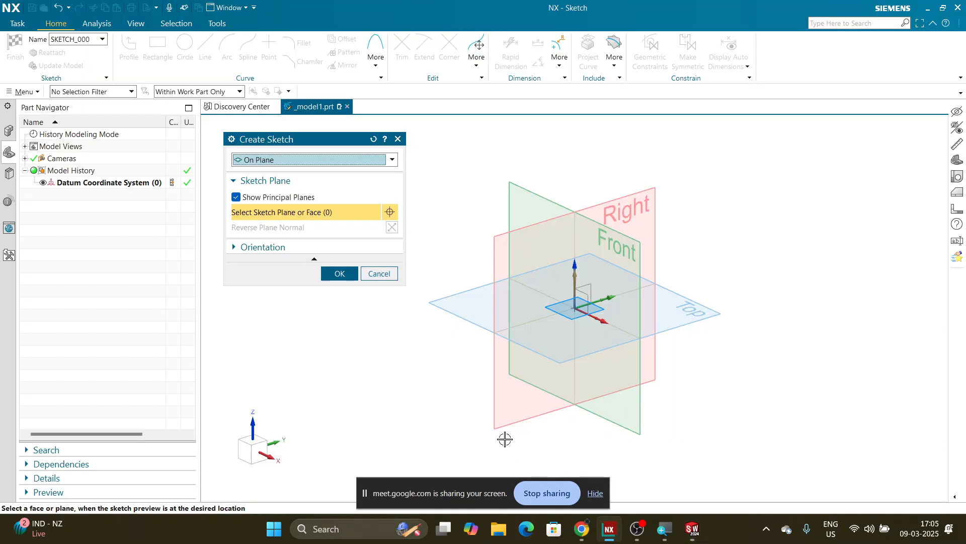
Create the sketch on the Top principal plane
{"action": "mouse_move", "coordinate": [289, 145]}
{"action": "left_mouse_down"}
{"action": "mouse_move", "coordinate": [340, 149]}
{"action": "mouse_move", "coordinate": [308, 154]}
{"action": "left_mouse_up"}
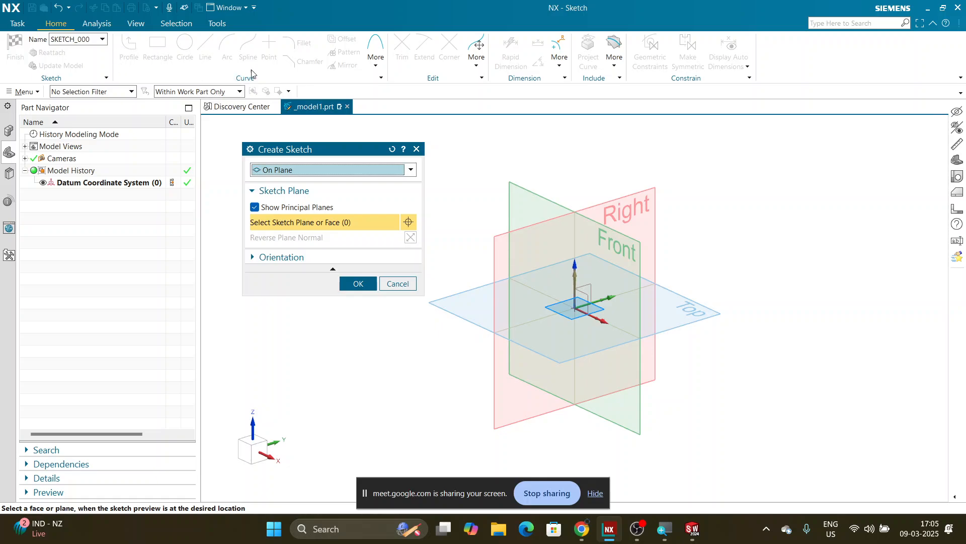
{"action": "mouse_move", "coordinate": [322, 152]}
{"action": "left_mouse_down"}
{"action": "mouse_move", "coordinate": [307, 123]}
{"action": "mouse_move", "coordinate": [302, 152]}
{"action": "mouse_move", "coordinate": [320, 147]}
{"action": "mouse_move", "coordinate": [308, 142]}
{"action": "mouse_move", "coordinate": [316, 126]}
{"action": "mouse_move", "coordinate": [275, 125]}
{"action": "left_mouse_up"}
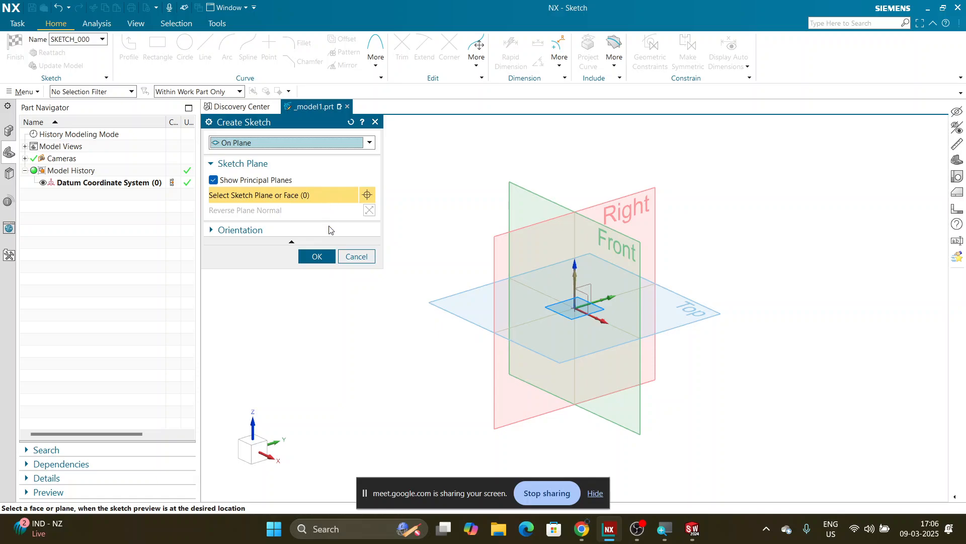
{"action": "left_click", "coordinate": [434, 305]}
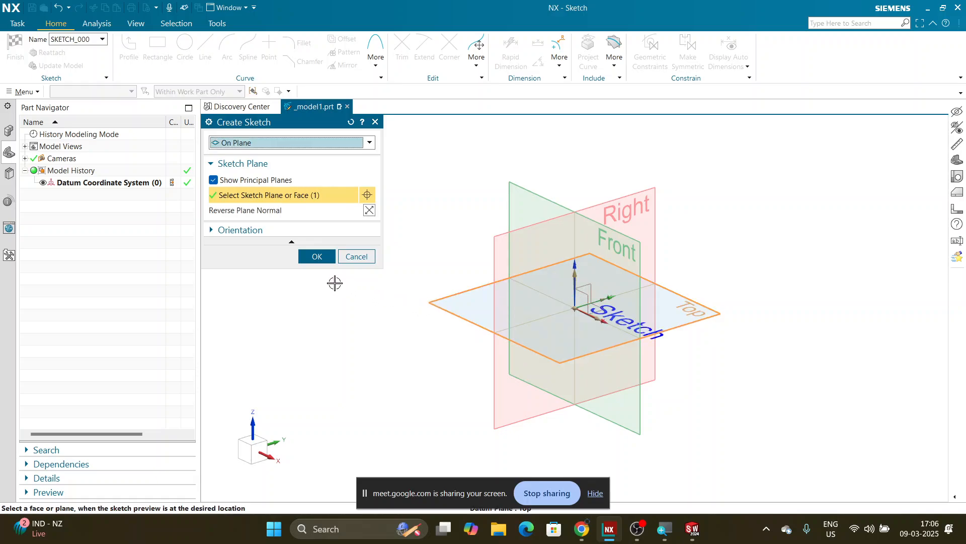
{"action": "left_click", "coordinate": [307, 253]}
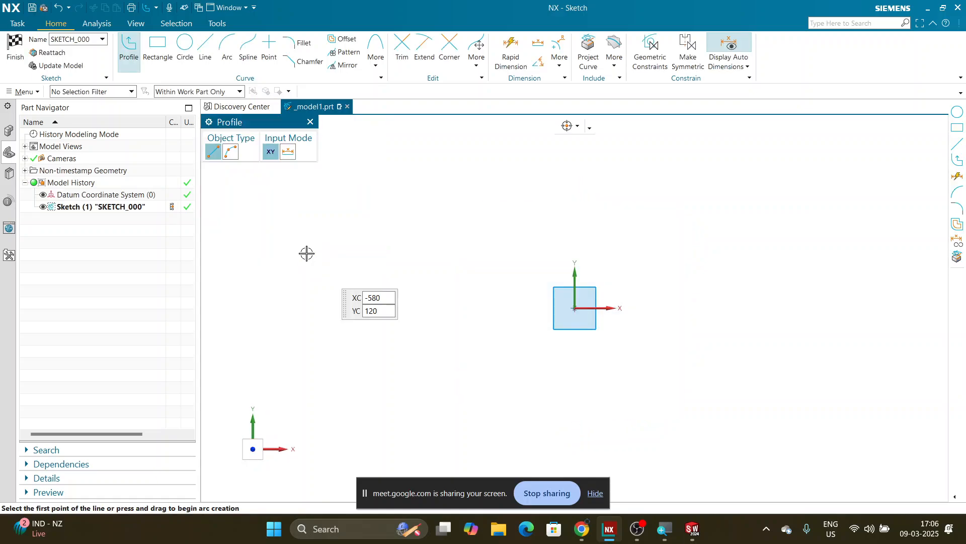
Examine the object types, creation methods and input modes of the Profile, Rectangle and Circle sketch tools
{"action": "left_click_drag", "start_coordinate": [247, 122], "coordinate": [269, 144]}
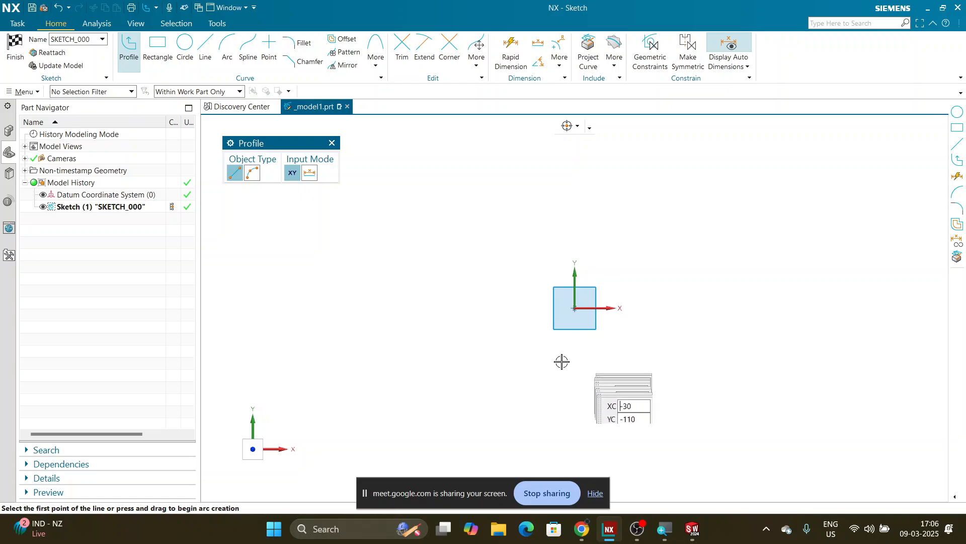
{"action": "left_click", "coordinate": [160, 55]}
{"action": "left_click_drag", "start_coordinate": [299, 144], "coordinate": [362, 152]}
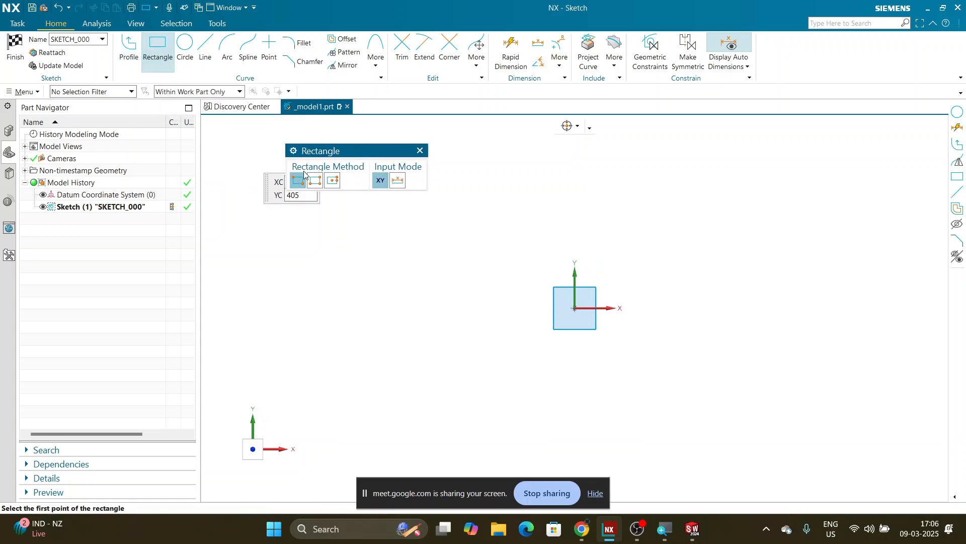
{"action": "left_click", "coordinate": [332, 180]}
{"action": "left_click", "coordinate": [295, 181]}
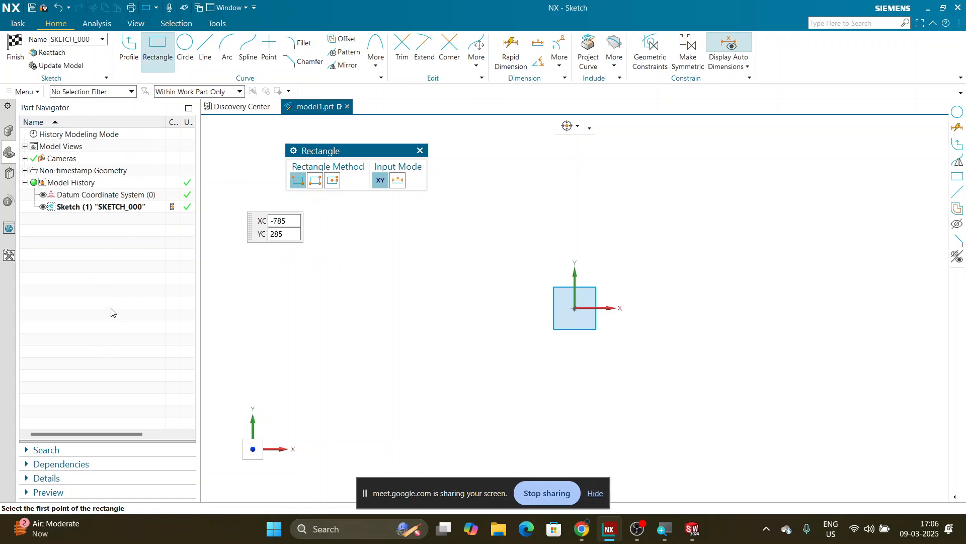
{"action": "key", "text": "o"}
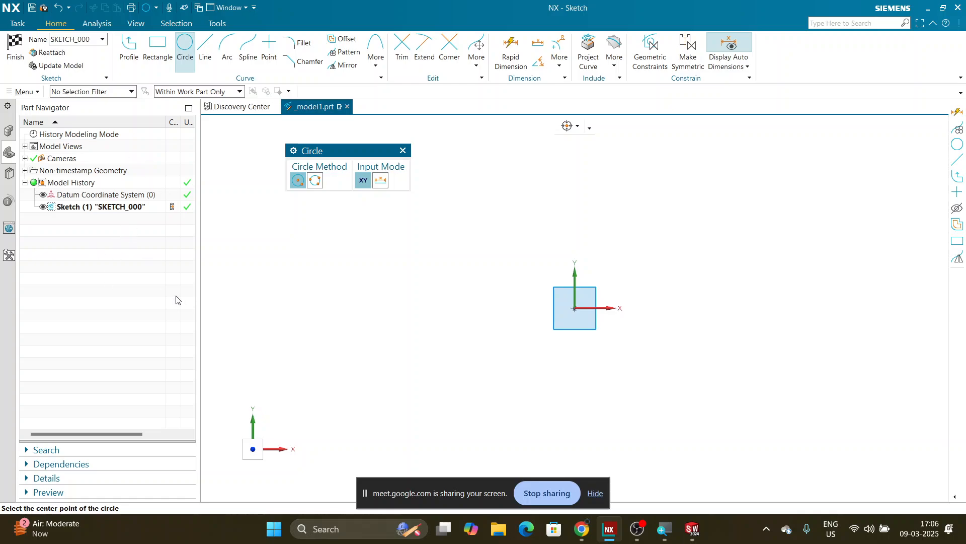
{"action": "left_click", "coordinate": [170, 60]}
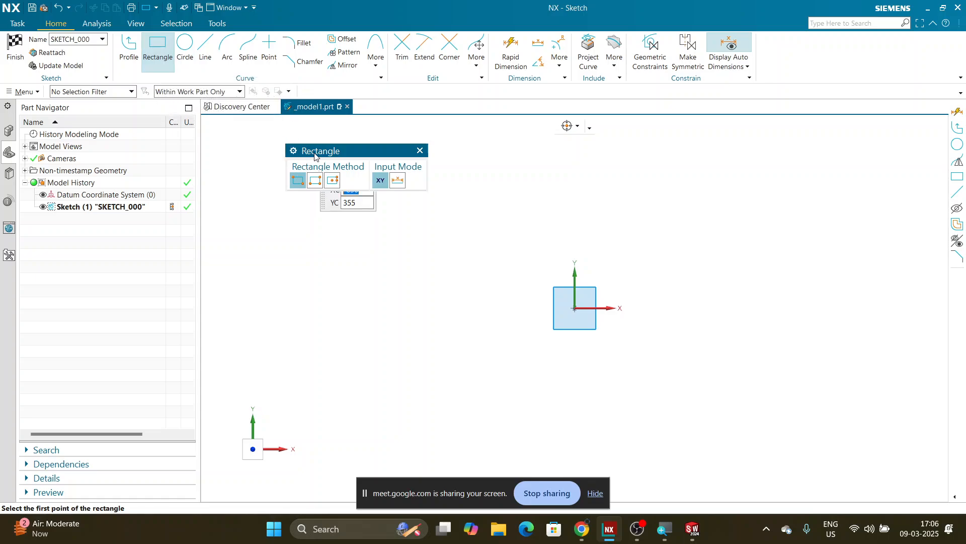
{"action": "left_click", "coordinate": [162, 64]}
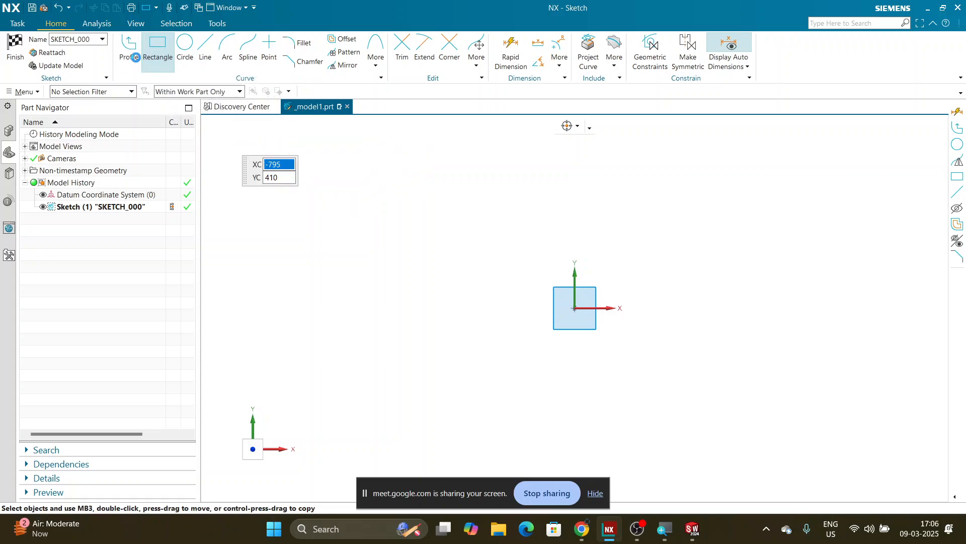
Bring up the Circle sketch tool's options in NX, then switch to SOLIDWORKS and create a new part
{"action": "left_click", "coordinate": [162, 65]}
{"action": "left_click", "coordinate": [185, 48]}
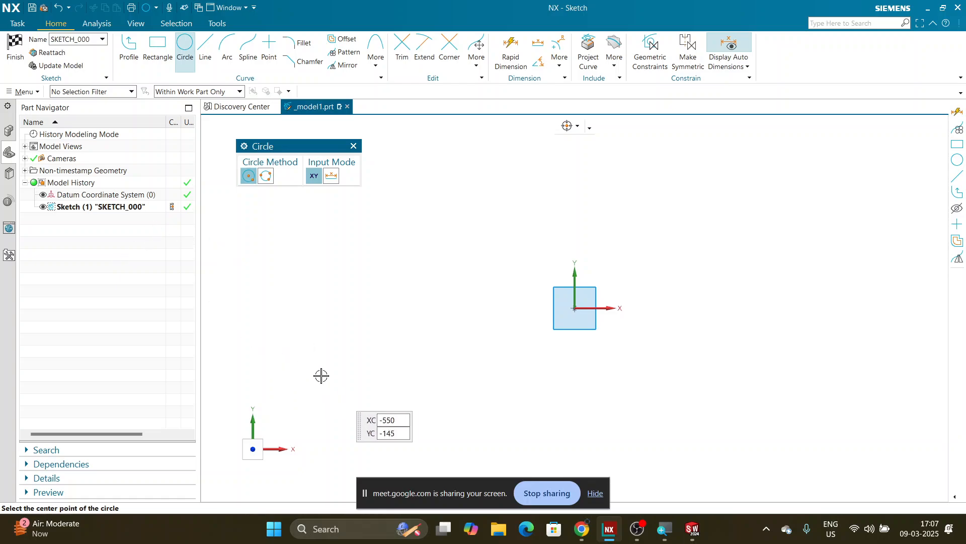
{"action": "left_click", "coordinate": [692, 528]}
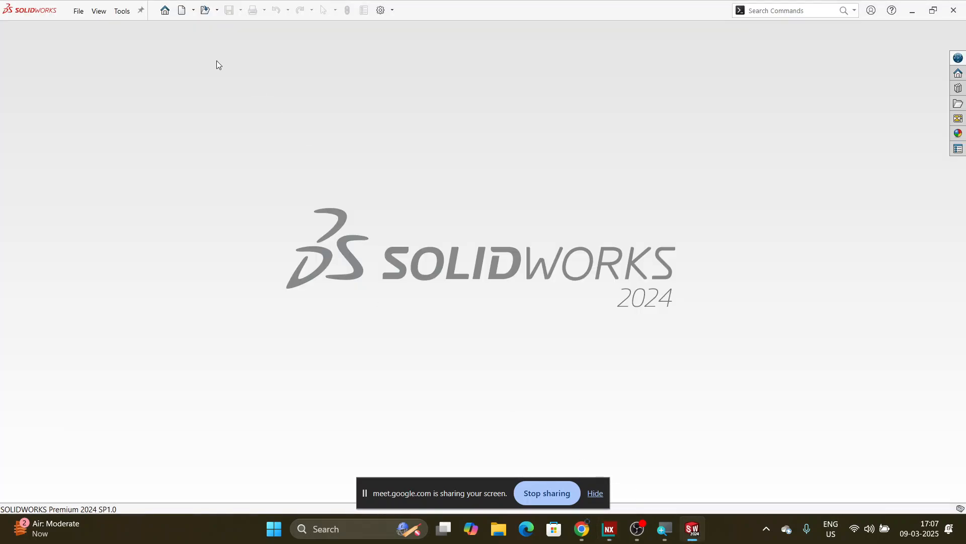
{"action": "left_click", "coordinate": [181, 12]}
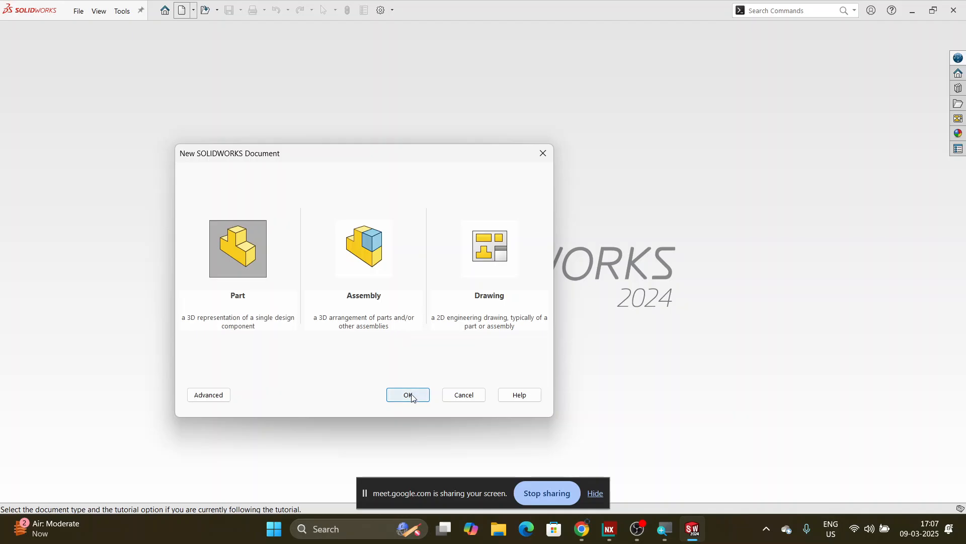
{"action": "left_click", "coordinate": [409, 395]}
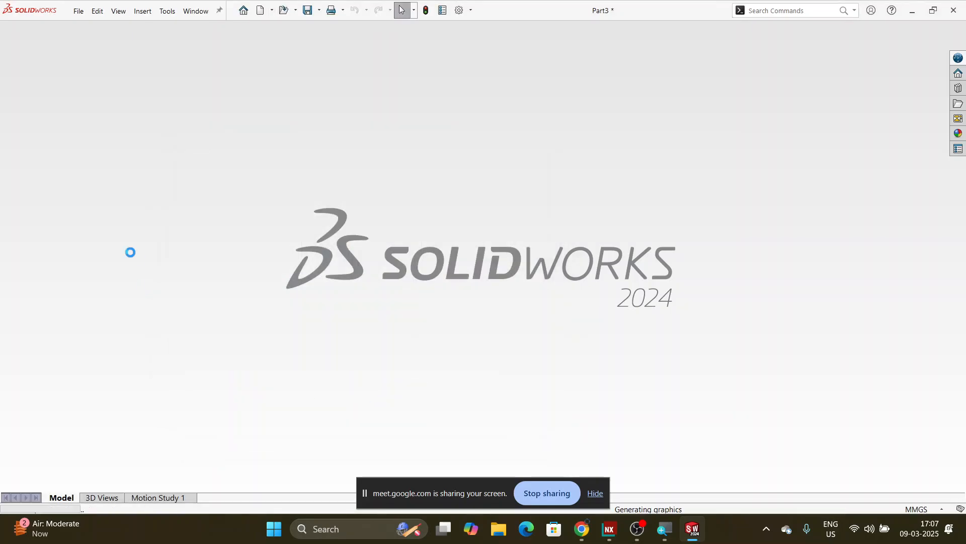
Show the Front, Top and Right planes in the new part and start a sketch on the Front Plane
{"action": "left_click", "coordinate": [35, 186]}
{"action": "left_click", "coordinate": [43, 210], "text": "shift"}
{"action": "left_click", "coordinate": [55, 191]}
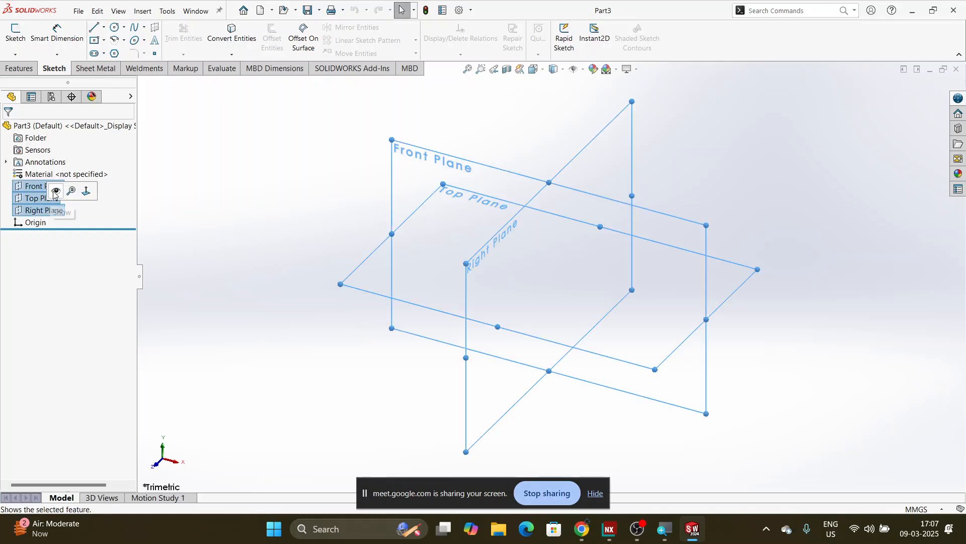
{"action": "left_click", "coordinate": [54, 192]}
{"action": "left_click", "coordinate": [195, 206]}
{"action": "left_click", "coordinate": [419, 161]}
{"action": "left_click", "coordinate": [467, 133]}
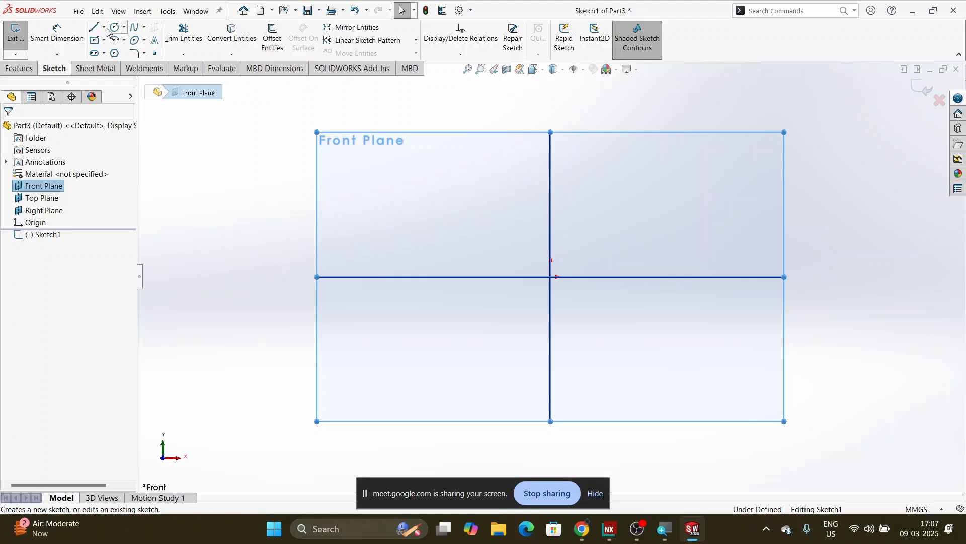
Look at the type options of the SOLIDWORKS Rectangle, Polygon and Circle sketch tools, and return to NX
{"action": "left_click", "coordinate": [95, 40]}
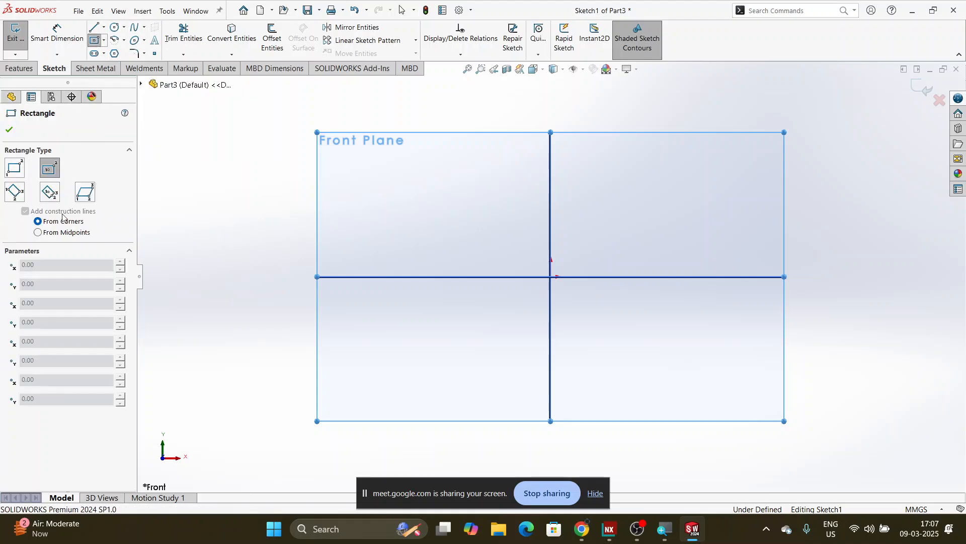
{"action": "left_click", "coordinate": [115, 53]}
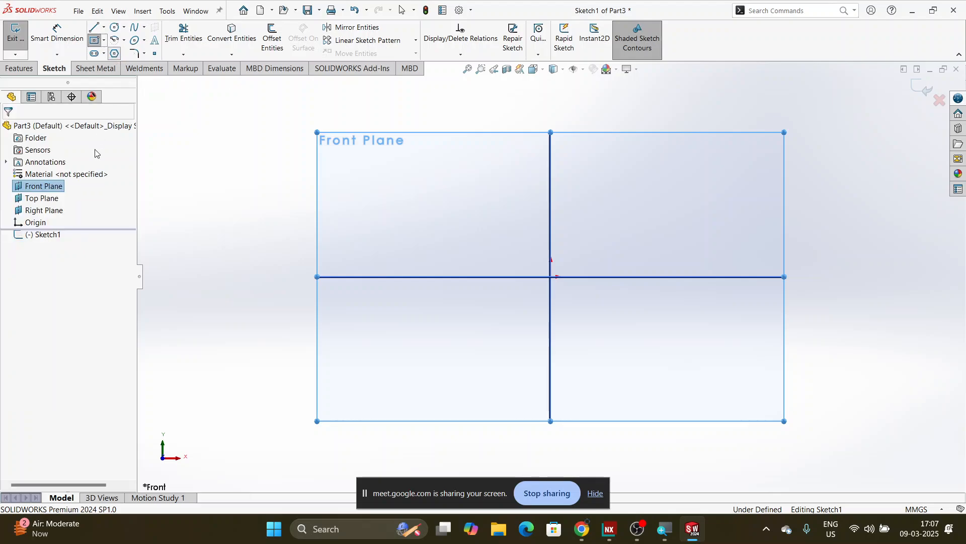
{"action": "left_click", "coordinate": [115, 27]}
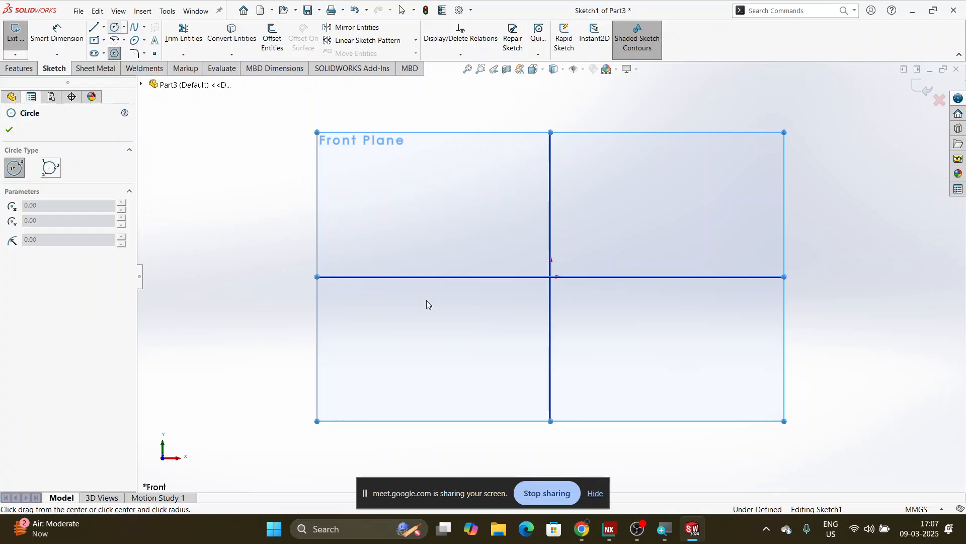
{"action": "left_click", "coordinate": [610, 529]}
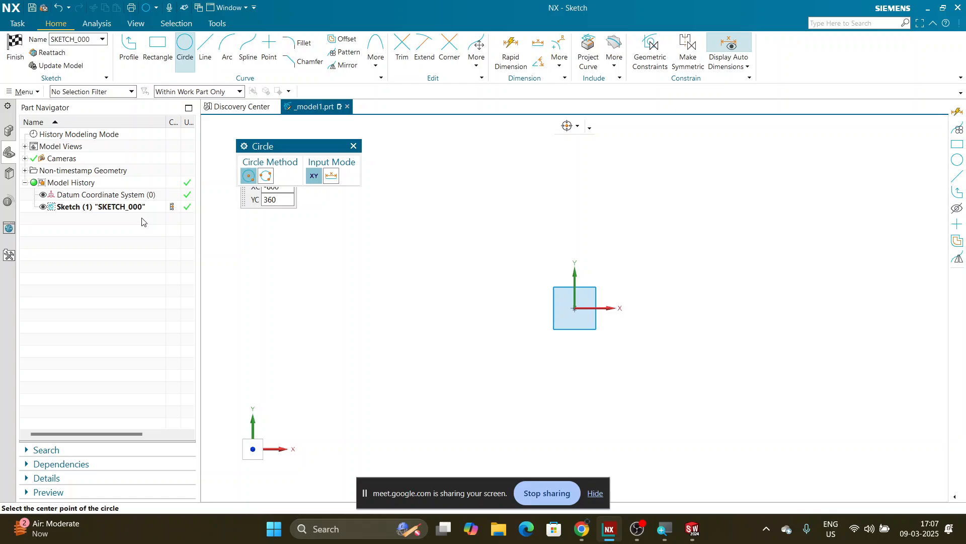
Examine the settings of the NX Line, Rectangle and Chamfer sketch tools, keeping their dialogs clear of the ribbon
{"action": "left_click_drag", "start_coordinate": [296, 147], "coordinate": [248, 142]}
{"action": "left_click", "coordinate": [206, 56]}
{"action": "left_click", "coordinate": [158, 51]}
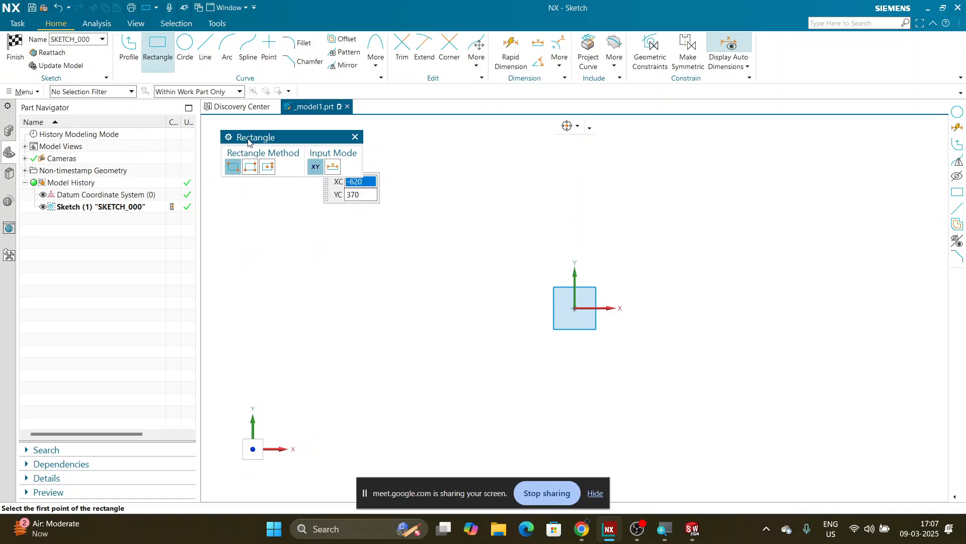
{"action": "left_click", "coordinate": [304, 61]}
{"action": "left_click_drag", "start_coordinate": [296, 140], "coordinate": [326, 146]}
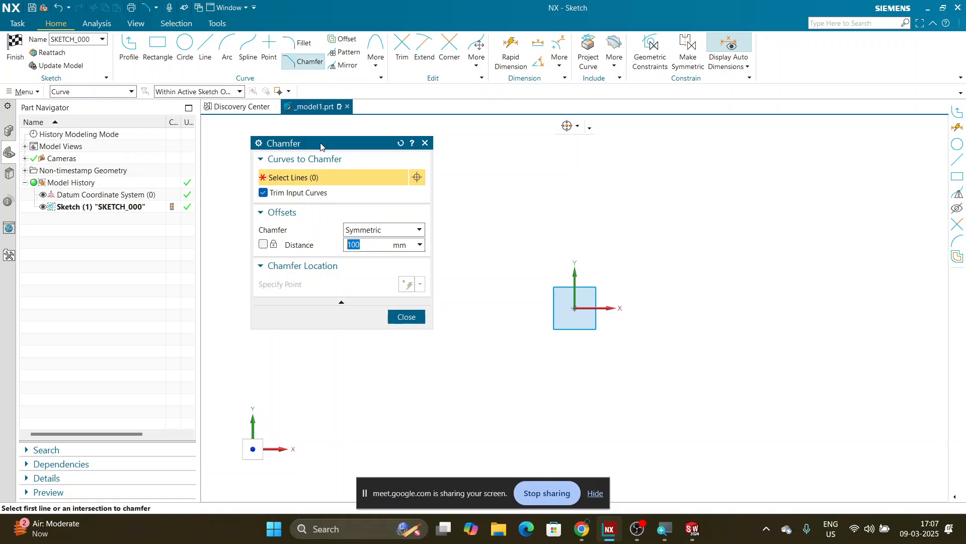
{"action": "left_click_drag", "start_coordinate": [321, 146], "coordinate": [274, 125]}
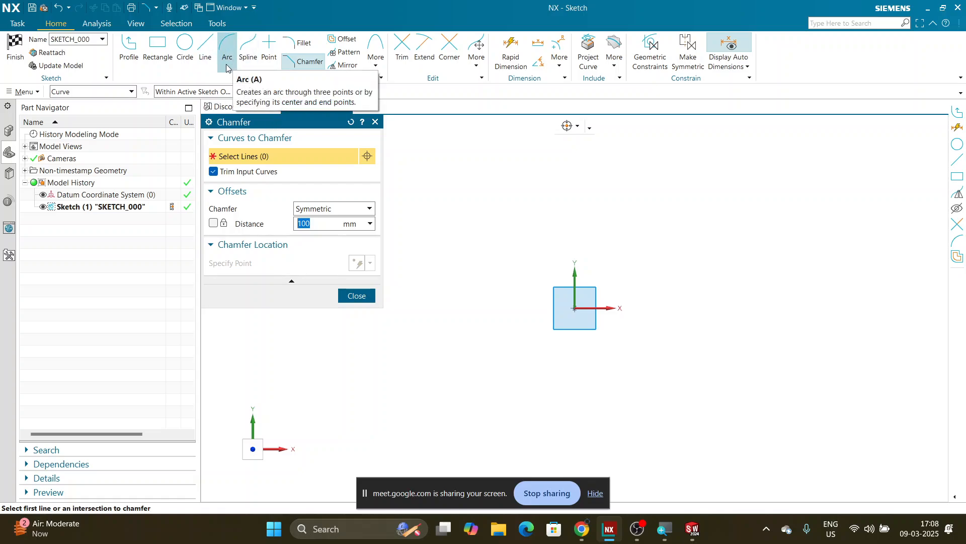
{"action": "left_click_drag", "start_coordinate": [252, 129], "coordinate": [307, 175]}
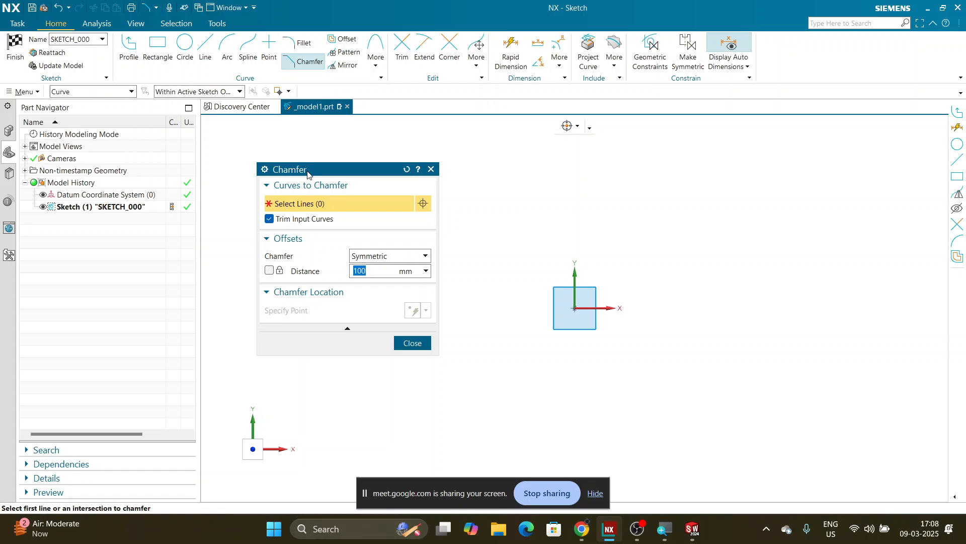
Examine the Fillet methods and compare the creation methods and input modes of the Rectangle and Circle tools
{"action": "left_click", "coordinate": [294, 47]}
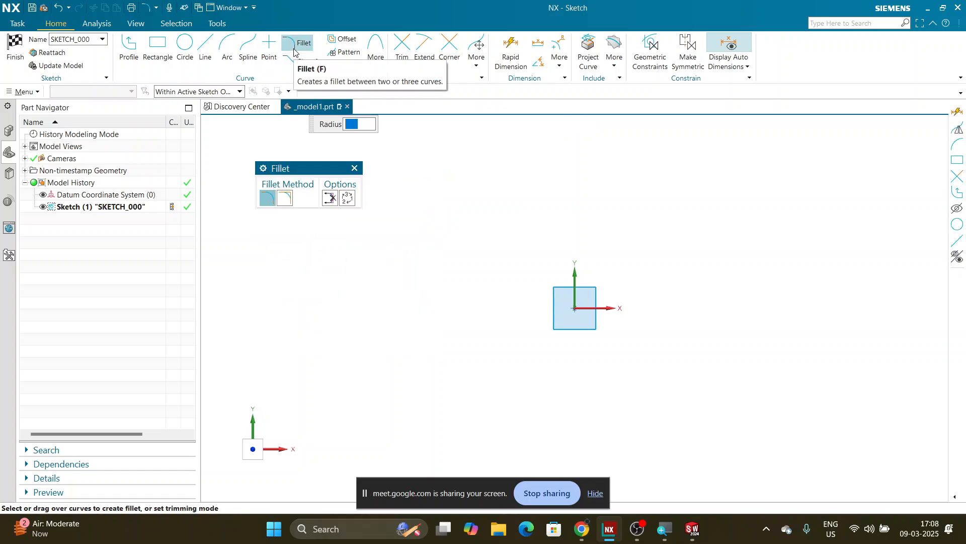
{"action": "left_click_drag", "start_coordinate": [291, 169], "coordinate": [302, 152]}
{"action": "left_click", "coordinate": [158, 50]}
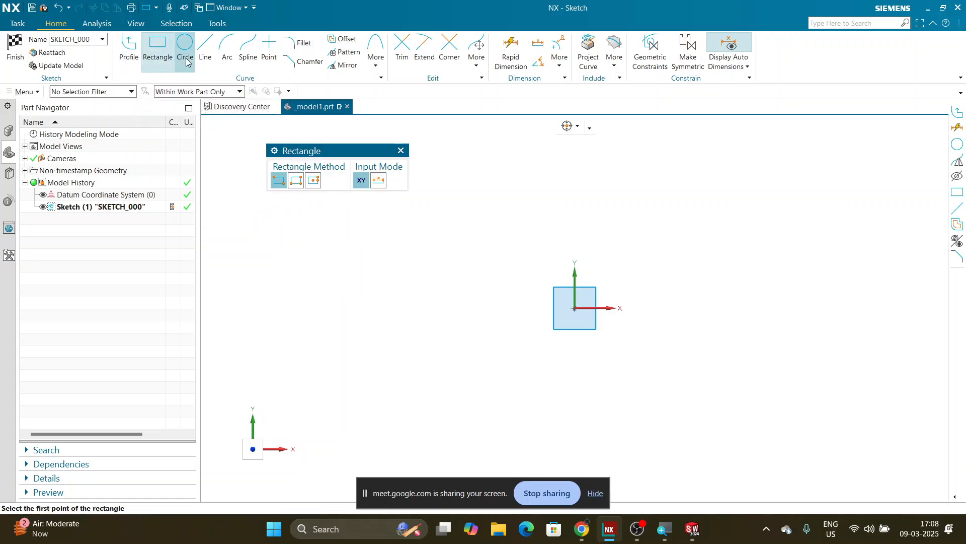
{"action": "left_click", "coordinate": [186, 61]}
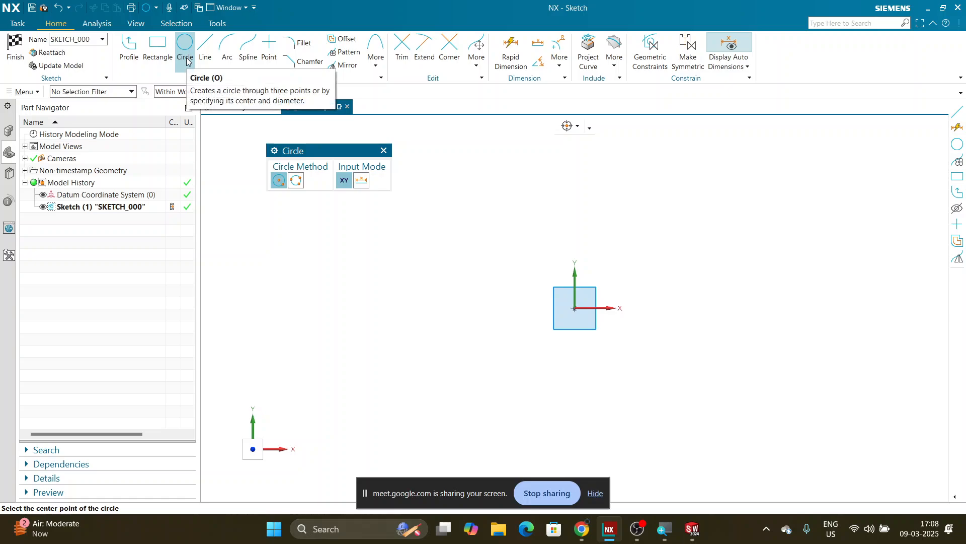
{"action": "left_click", "coordinate": [162, 67]}
{"action": "left_click", "coordinate": [192, 68]}
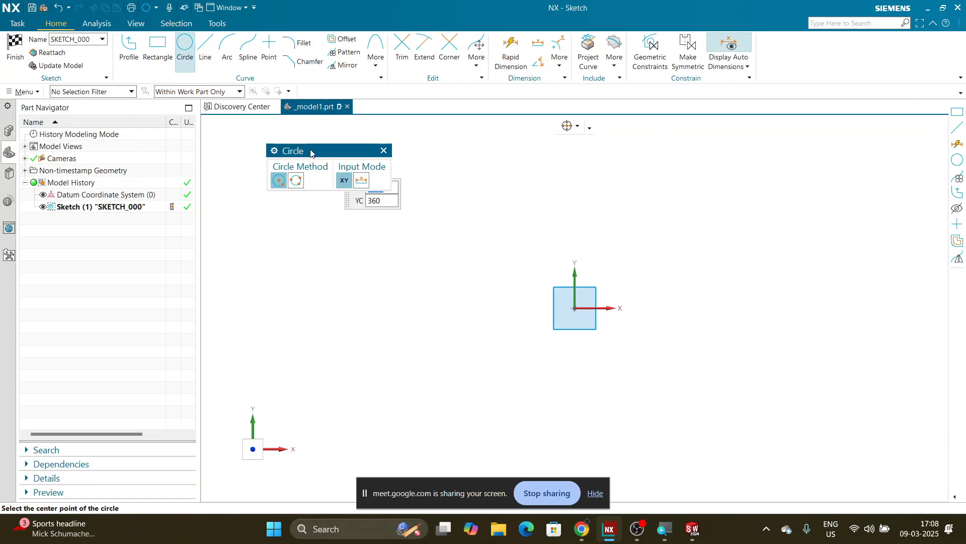
{"action": "left_click_drag", "start_coordinate": [312, 151], "coordinate": [272, 147]}
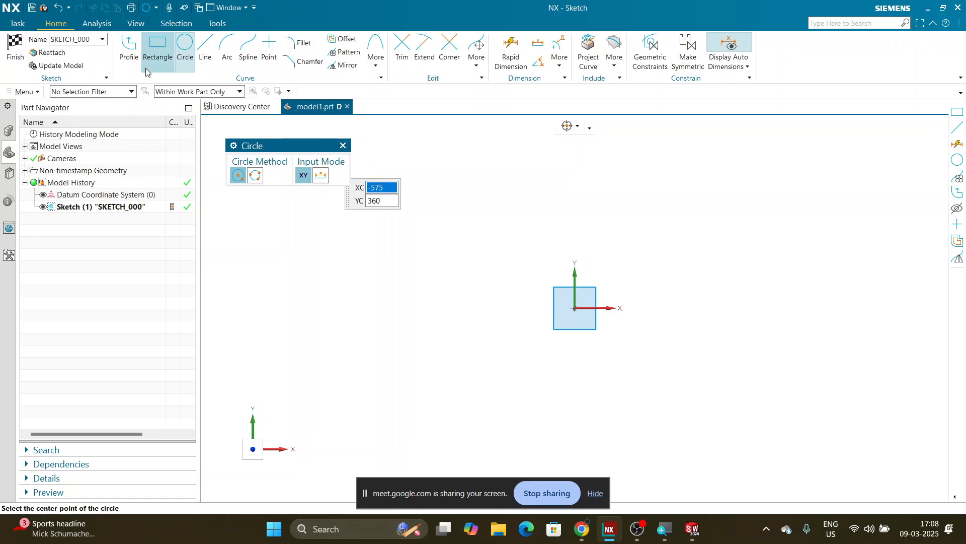
Sketch a horizontal line about 275 mm long from the origin along the X axis with the Profile tool
{"action": "left_click", "coordinate": [131, 63]}
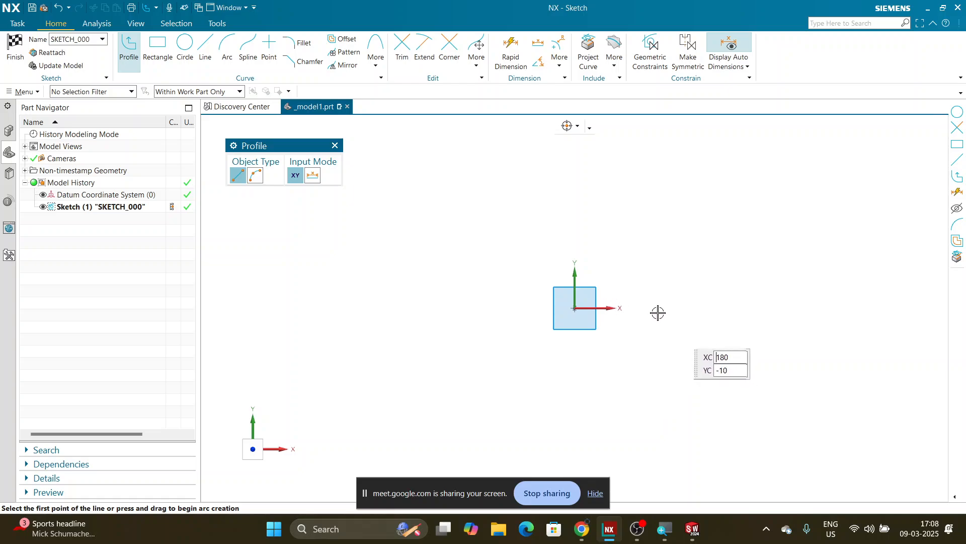
{"action": "left_click_drag", "start_coordinate": [432, 488], "coordinate": [434, 465]}
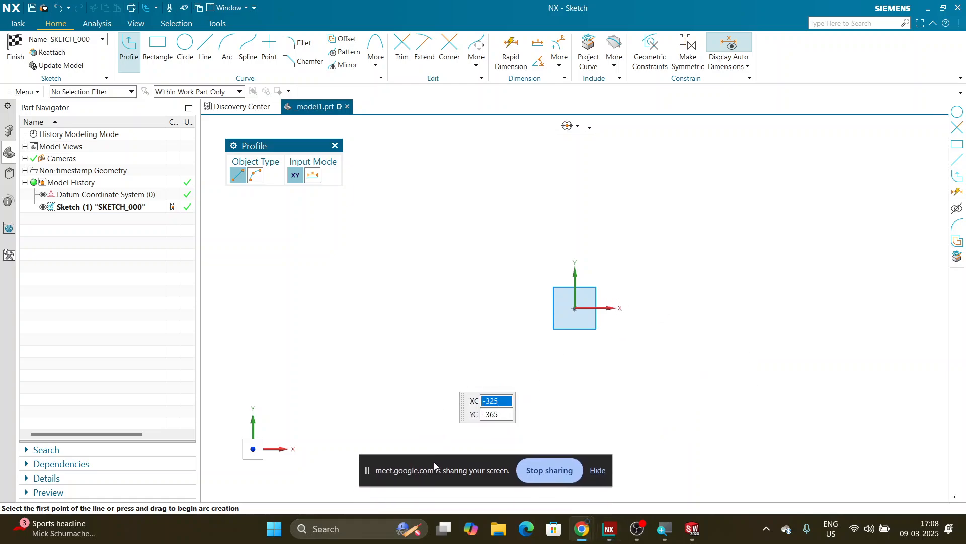
{"action": "left_click", "coordinate": [598, 467]}
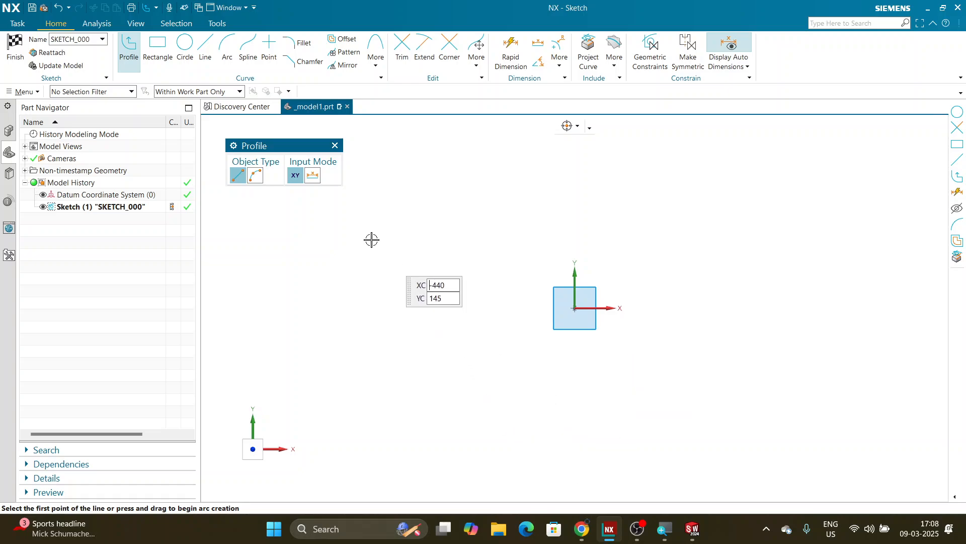
{"action": "left_click", "coordinate": [573, 308]}
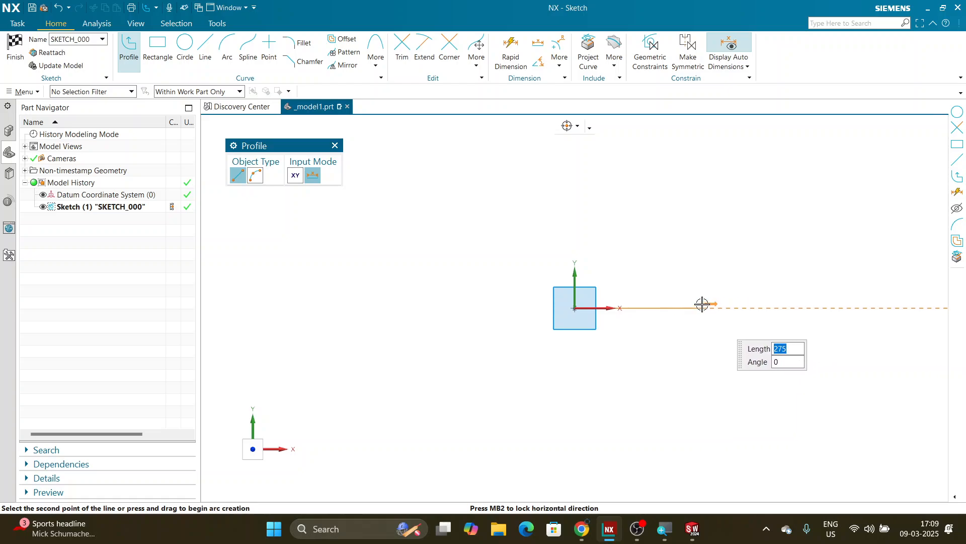
{"action": "left_click", "coordinate": [702, 305]}
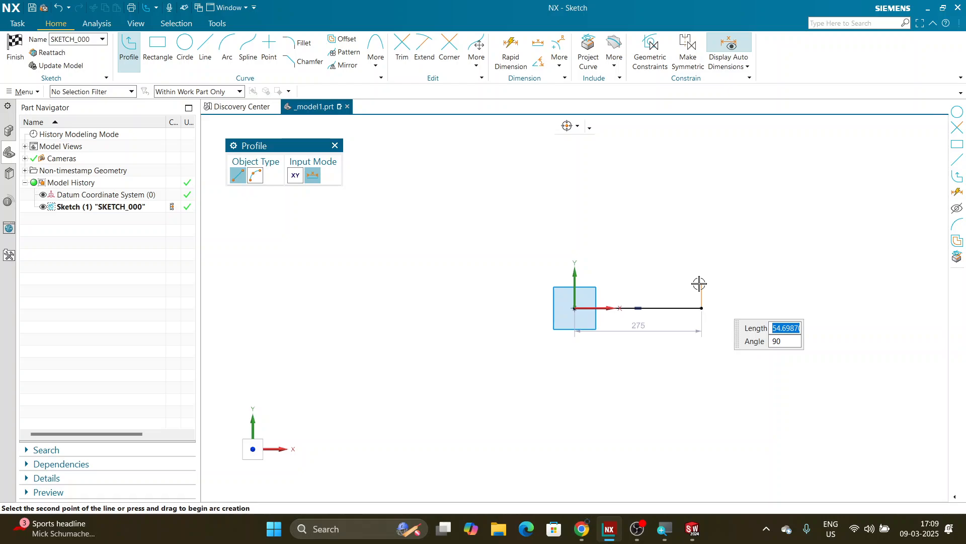
{"action": "key", "text": "Escape"}
{"action": "key", "text": "Escape"}
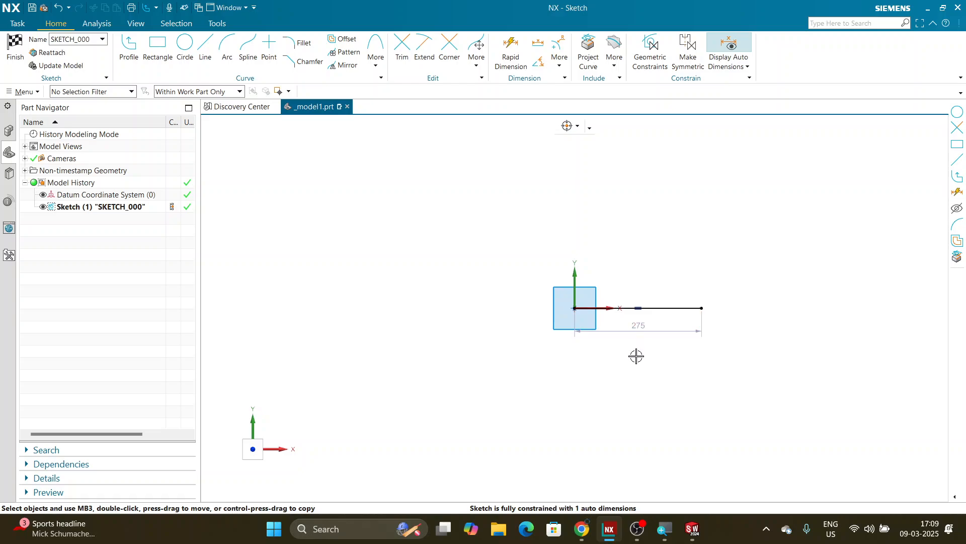
Move the line's length dimension closer to the line and pull its free end in to a length of about 199.8 mm
{"action": "scroll", "coordinate": [700, 302], "scroll_direction": "up", "scroll_amount": 4}
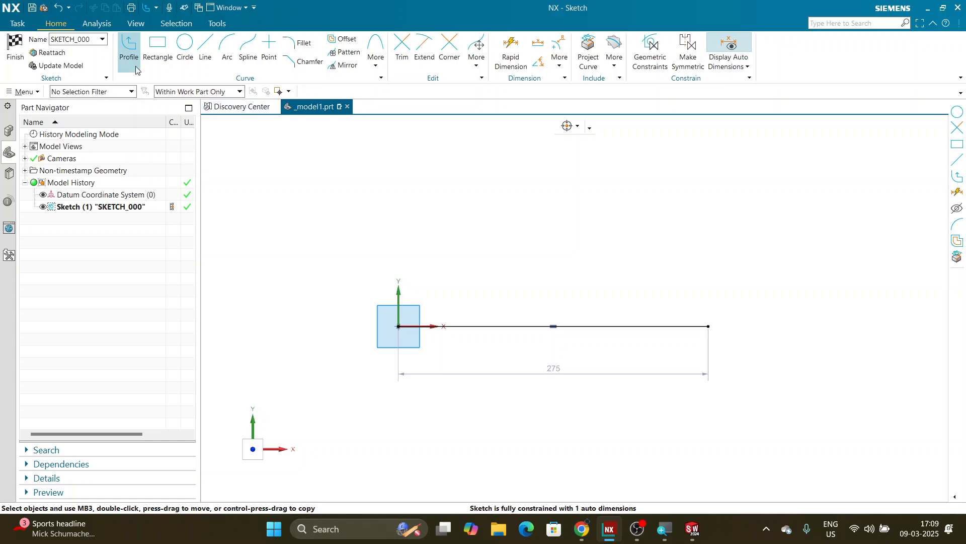
{"action": "left_click", "coordinate": [129, 48]}
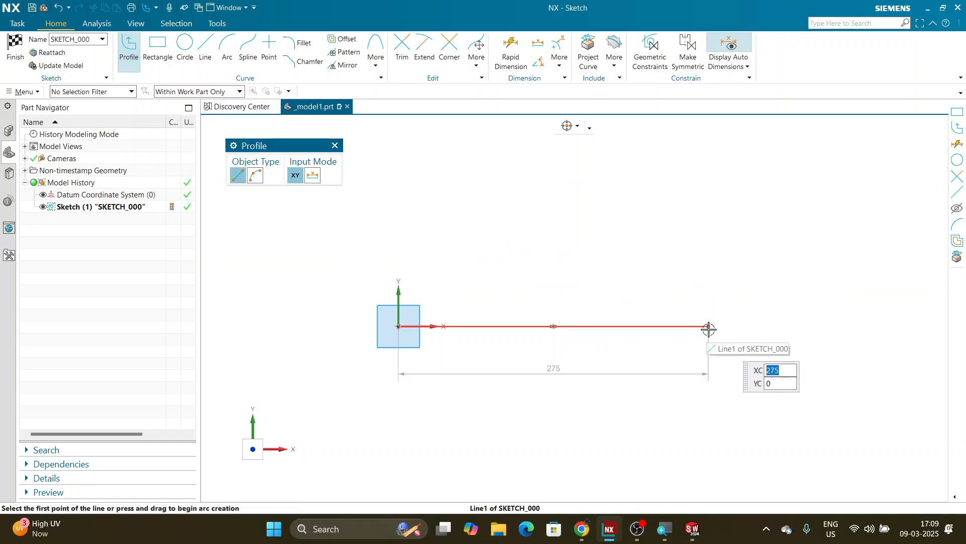
{"action": "key", "text": "Escape"}
{"action": "left_click_drag", "start_coordinate": [613, 371], "coordinate": [546, 350]}
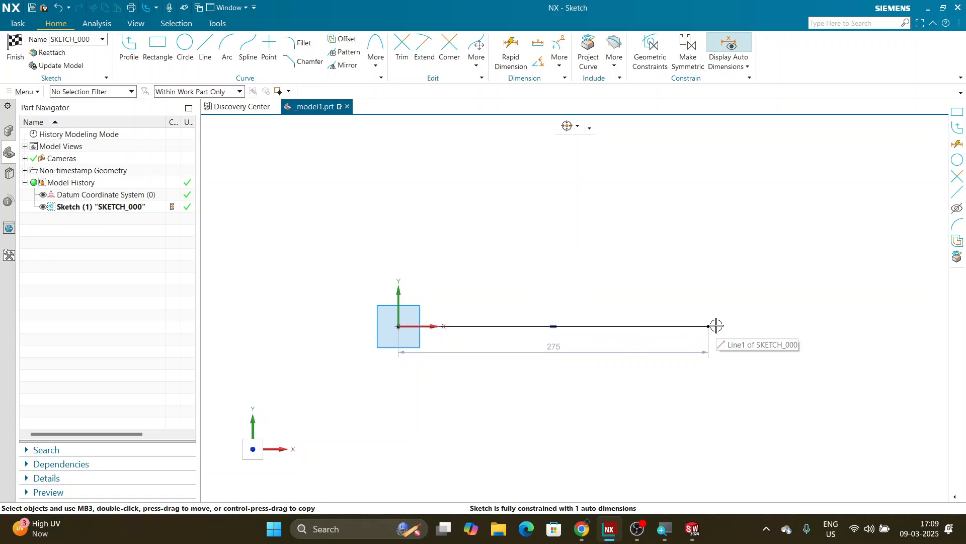
{"action": "mouse_move", "coordinate": [710, 325]}
{"action": "left_mouse_down"}
{"action": "mouse_move", "coordinate": [651, 324]}
{"action": "mouse_move", "coordinate": [667, 329]}
{"action": "mouse_move", "coordinate": [627, 345]}
{"action": "mouse_move", "coordinate": [656, 356]}
{"action": "mouse_move", "coordinate": [643, 326]}
{"action": "mouse_move", "coordinate": [624, 327]}
{"action": "left_mouse_up"}
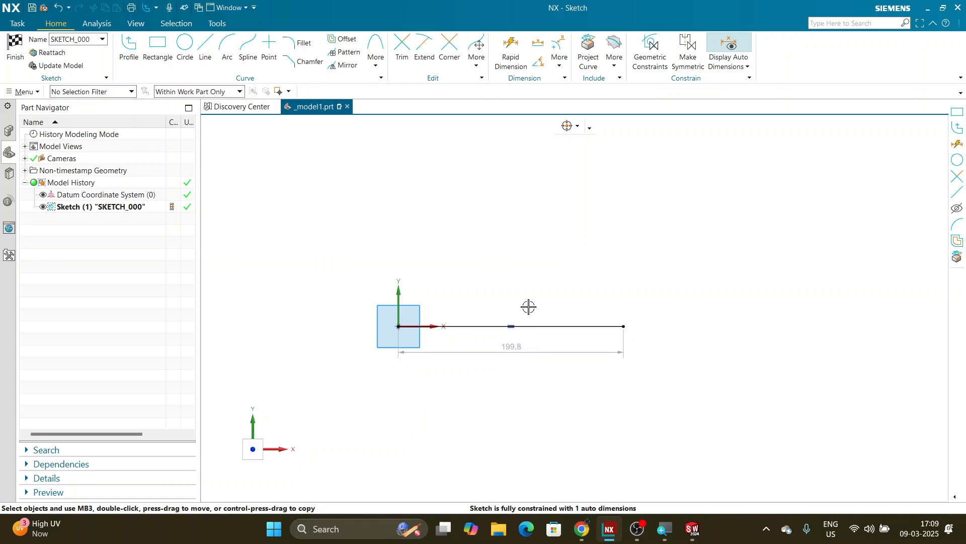
From the line's free end, sketch a stepped profile about 61 mm up, 82 mm left, 43 mm up and 117.8 mm left, closing at the origin
{"action": "scroll", "coordinate": [529, 306], "scroll_direction": "up", "scroll_amount": 1}
{"action": "left_click", "coordinate": [121, 59]}
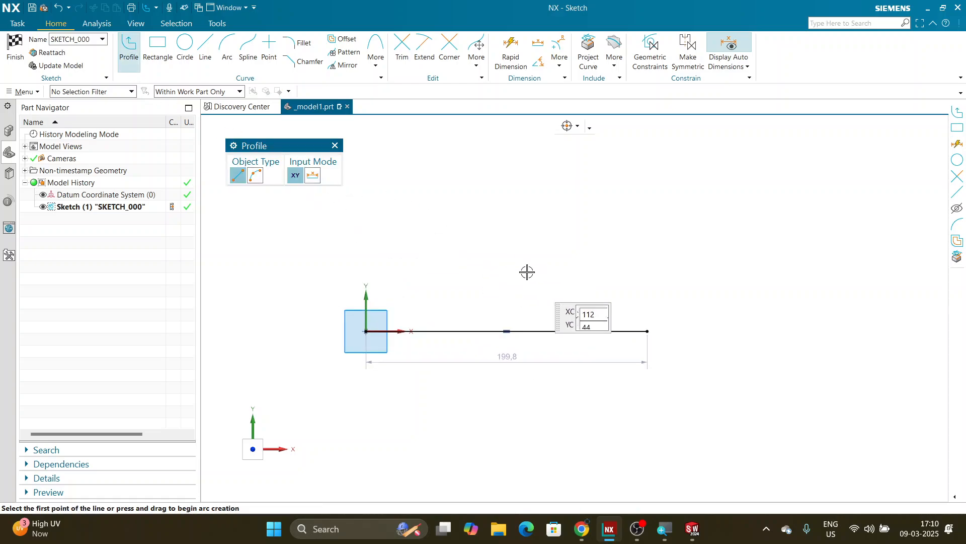
{"action": "left_click", "coordinate": [648, 331]}
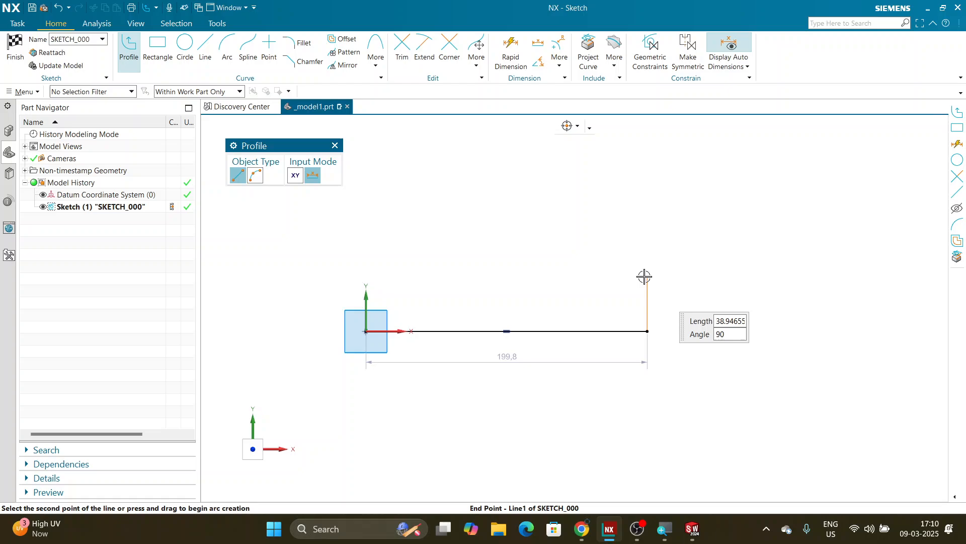
{"action": "left_click", "coordinate": [646, 245]}
{"action": "left_click", "coordinate": [533, 244]}
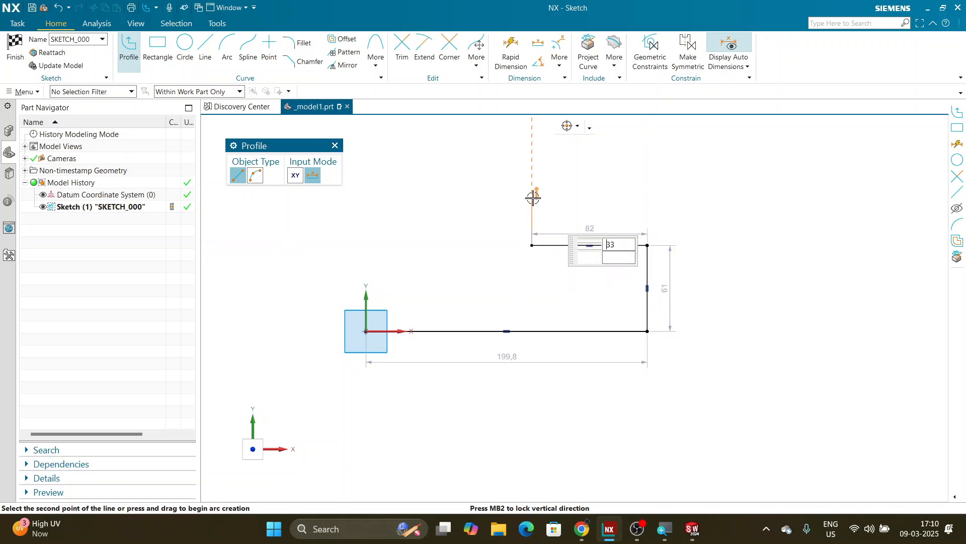
{"action": "left_click", "coordinate": [532, 185]}
{"action": "left_click", "coordinate": [367, 184]}
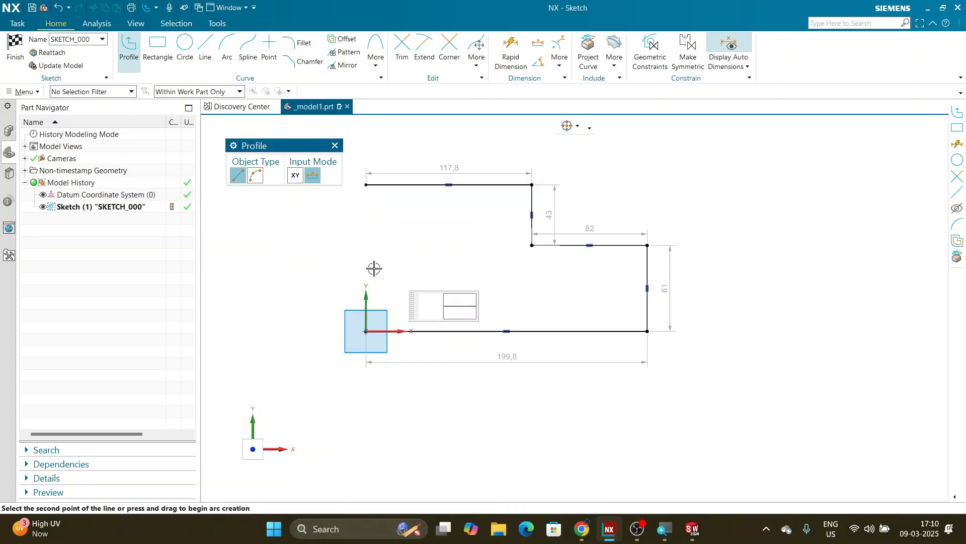
{"action": "left_click", "coordinate": [366, 331]}
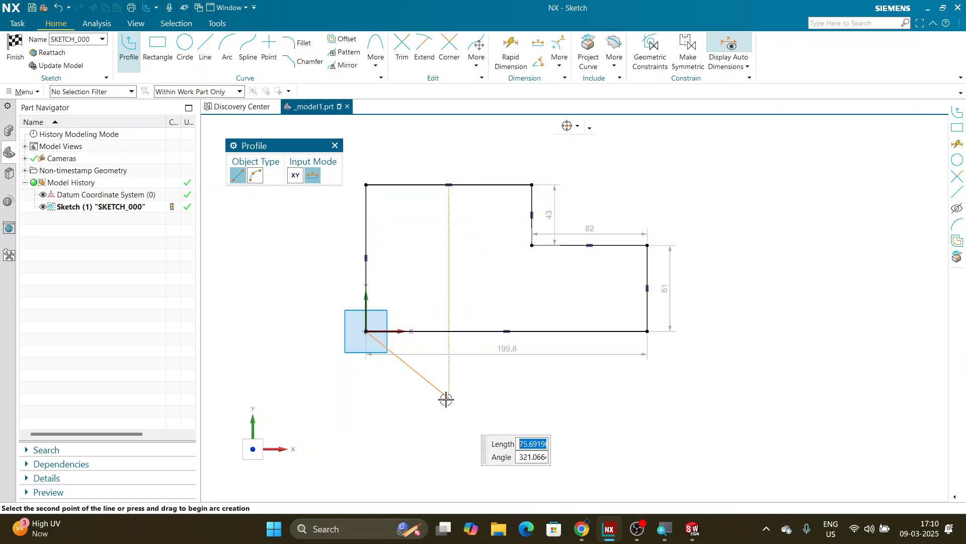
{"action": "key", "text": "Escape"}
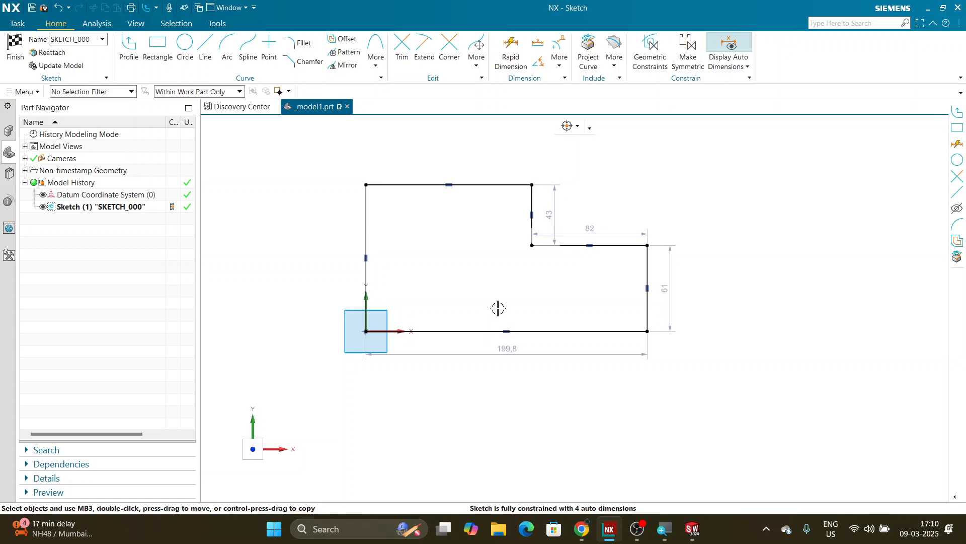
Switch to SOLIDWORKS and sketch a closed stepped profile from the origin with the Line tool, about 98.4 mm wide and 56.5 mm high
{"action": "left_click", "coordinate": [692, 528]}
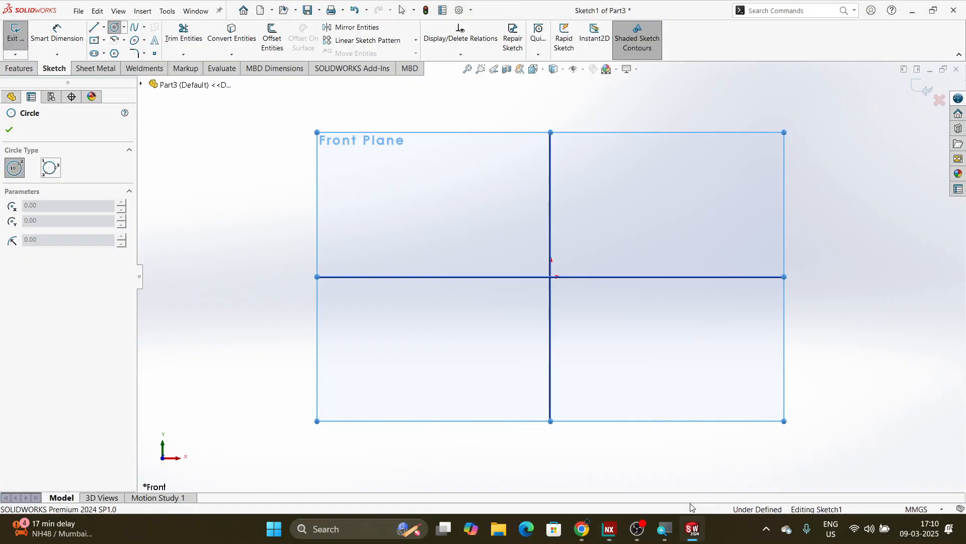
{"action": "left_click", "coordinate": [94, 27]}
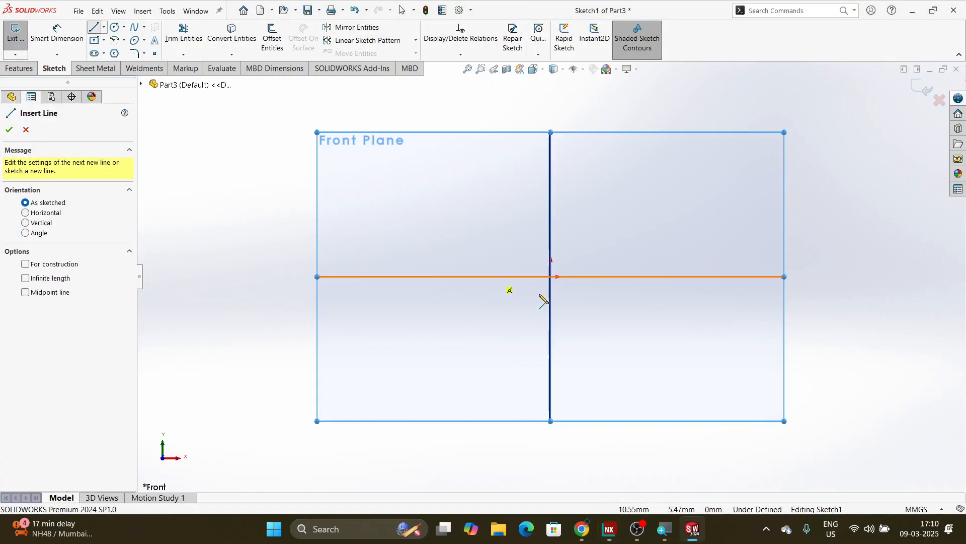
{"action": "left_click", "coordinate": [552, 276]}
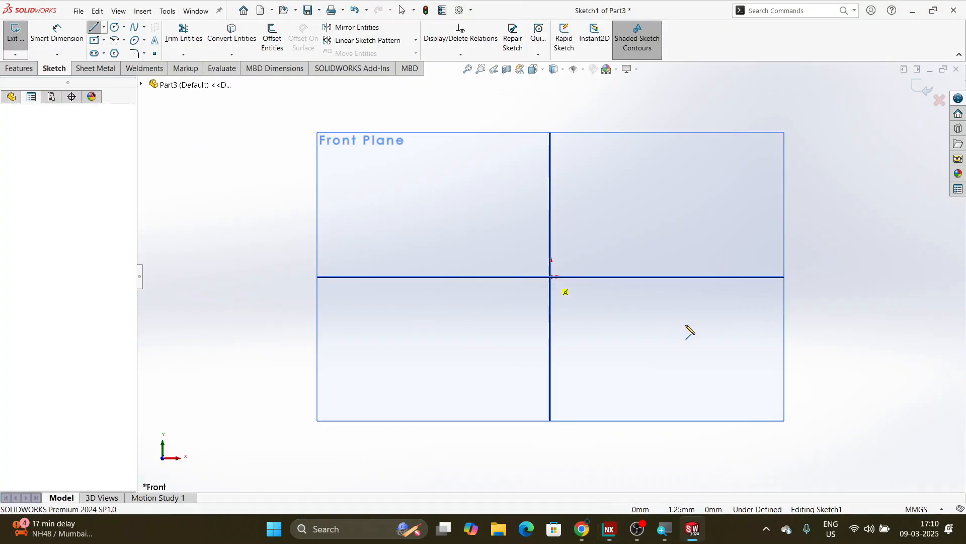
{"action": "left_click", "coordinate": [809, 277]}
{"action": "left_click", "coordinate": [809, 203]}
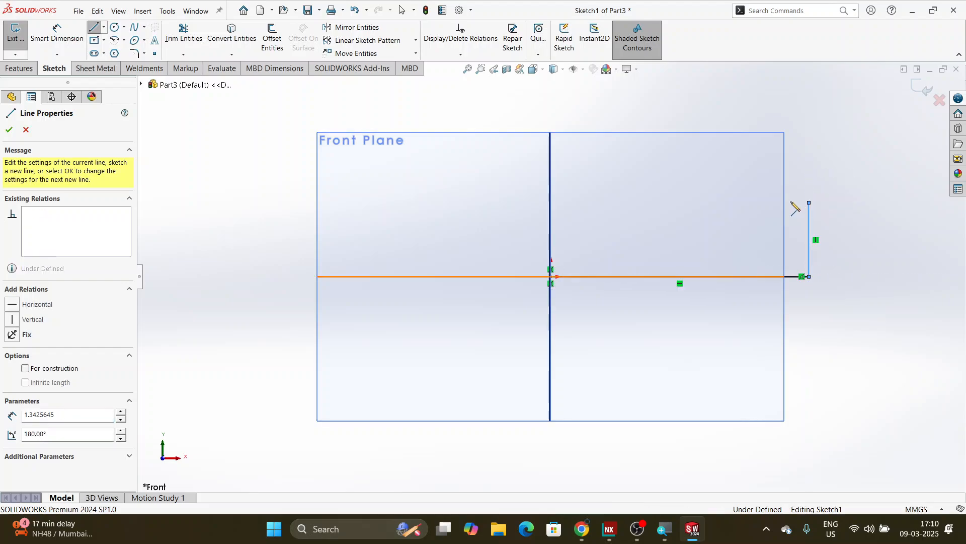
{"action": "left_click", "coordinate": [711, 203]}
{"action": "left_click", "coordinate": [711, 128]}
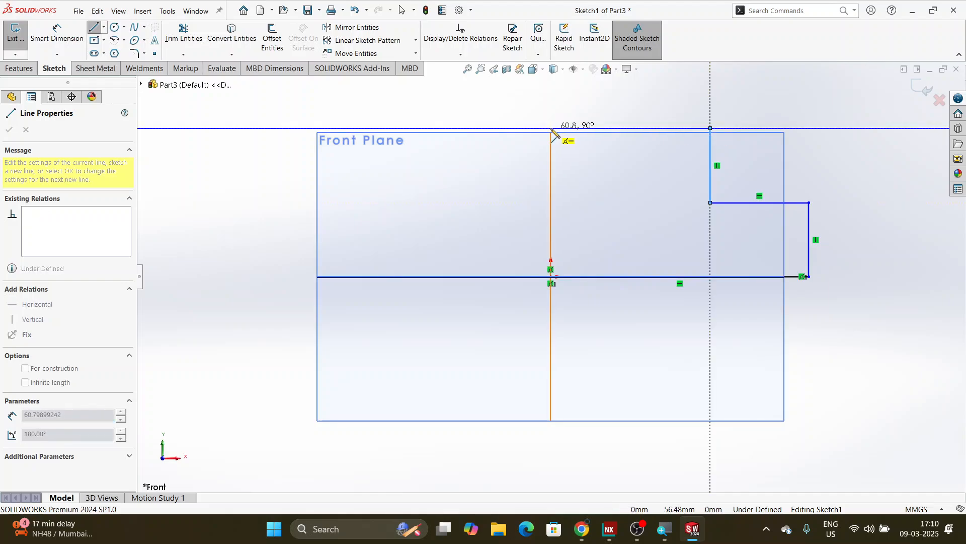
{"action": "left_click", "coordinate": [551, 128]}
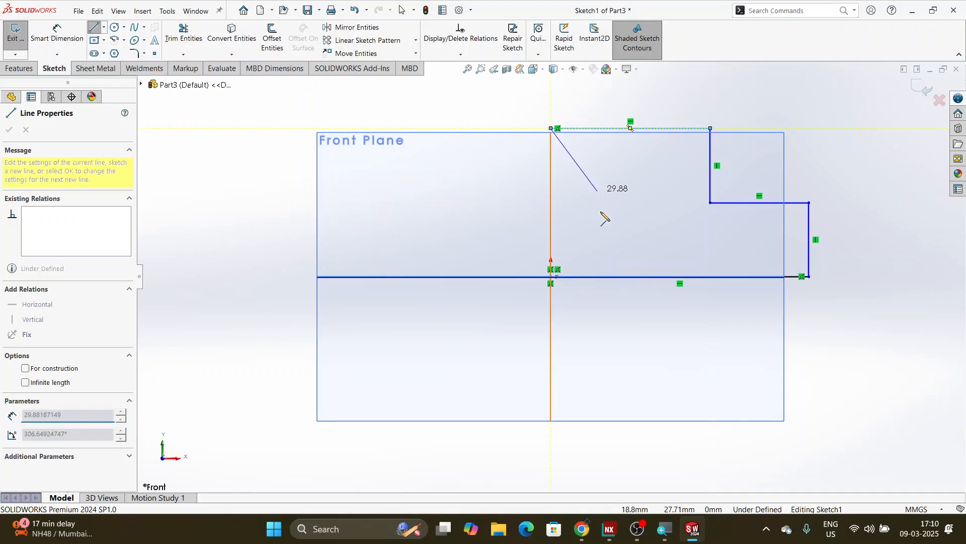
{"action": "left_click", "coordinate": [552, 278]}
{"action": "key", "text": "Escape"}
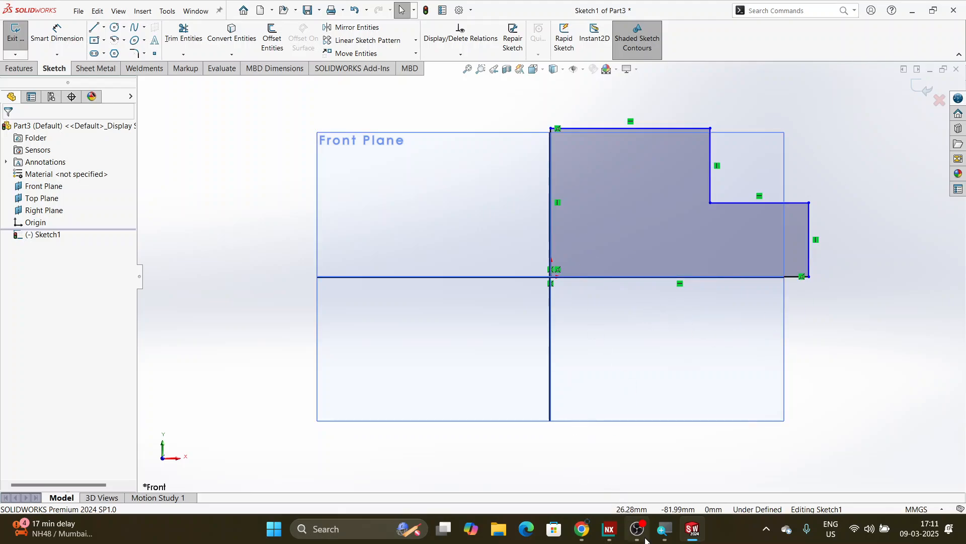
Switch to NX, set the bottom line's length dimension to 200 mm and place the dimension closer to the line
{"action": "left_click", "coordinate": [603, 530]}
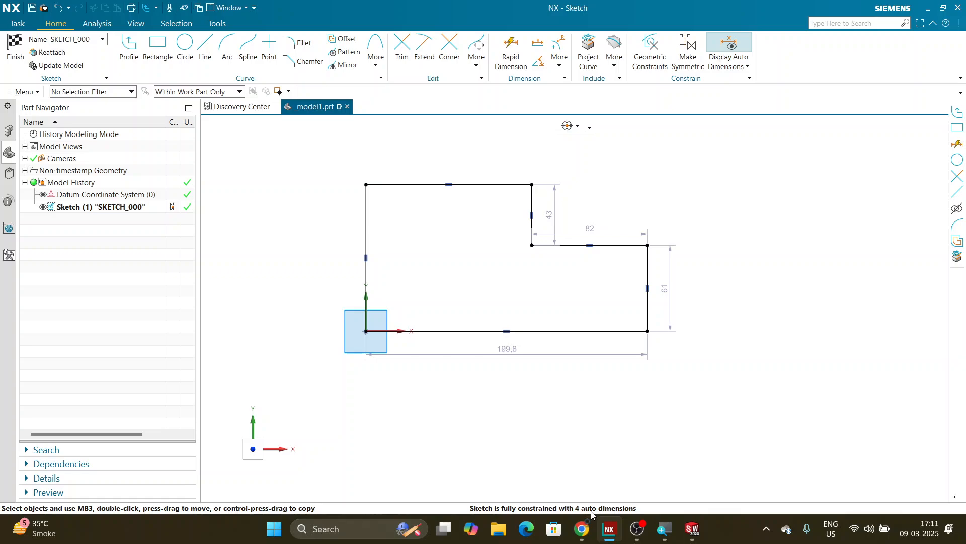
{"action": "left_click_drag", "start_coordinate": [509, 350], "coordinate": [509, 366]}
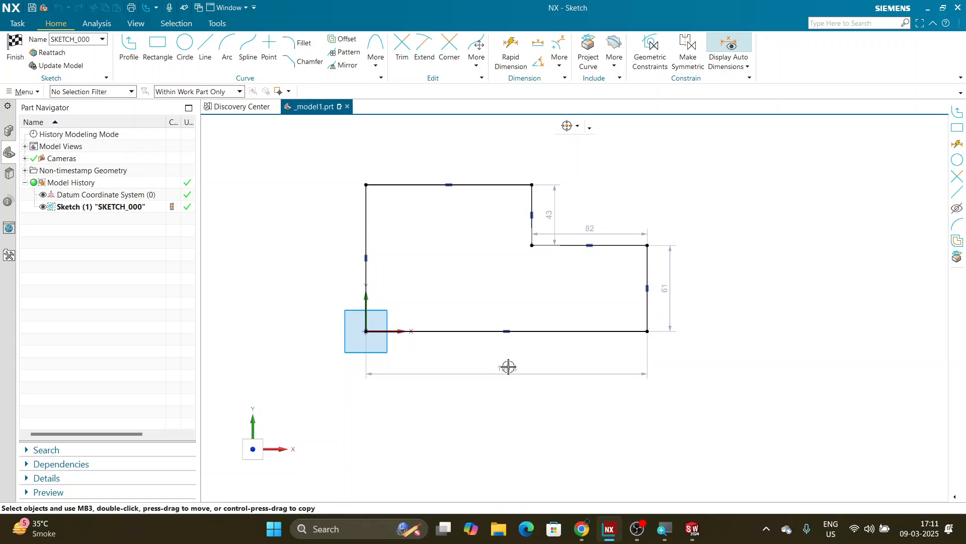
{"action": "scroll", "coordinate": [511, 367], "scroll_direction": "up", "scroll_amount": 2}
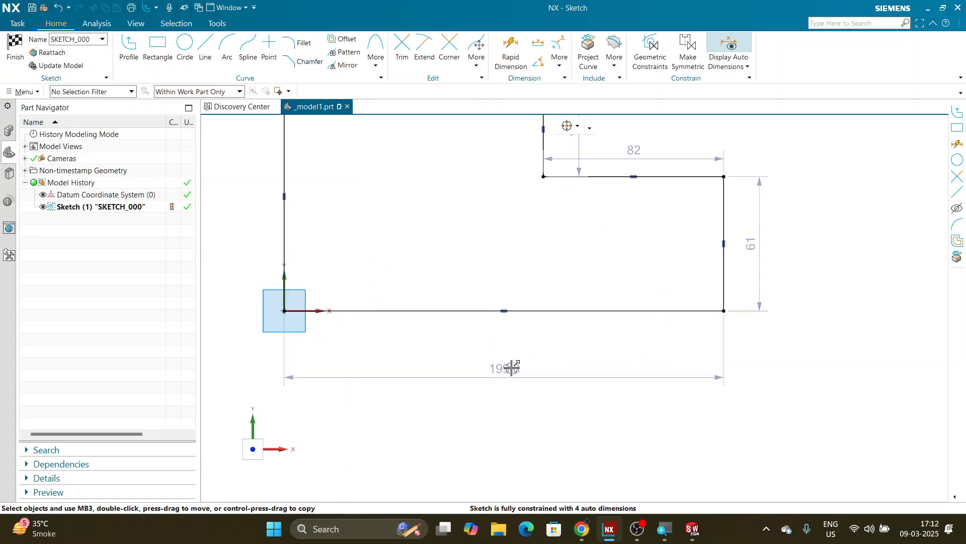
{"action": "scroll", "coordinate": [512, 367], "scroll_direction": "down", "scroll_amount": 3}
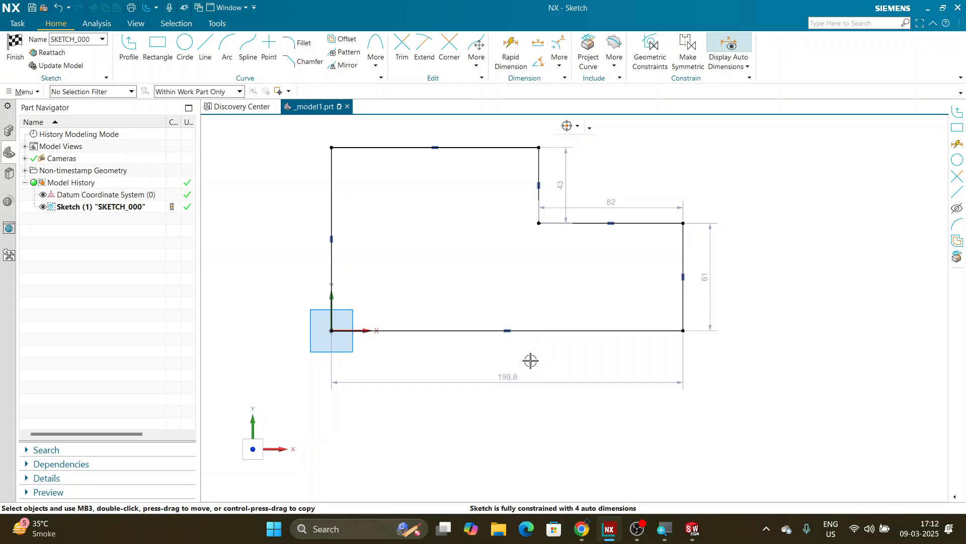
{"action": "double_click", "coordinate": [509, 376]}
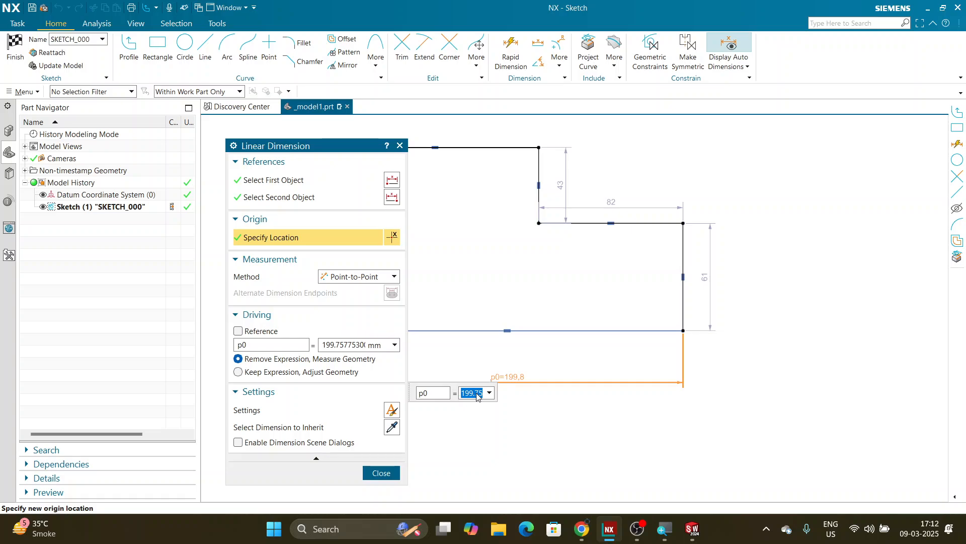
{"action": "type", "text": "200"}
{"action": "key", "text": "Return"}
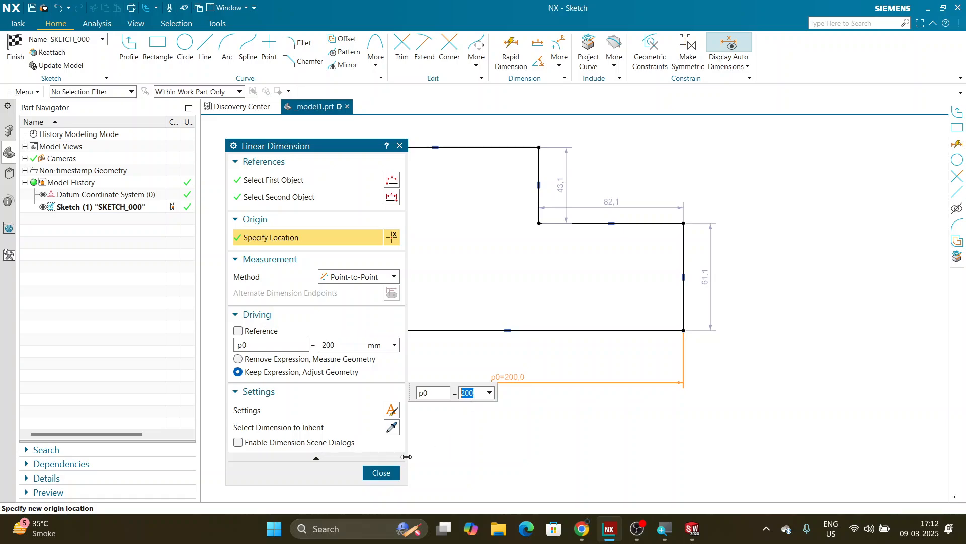
{"action": "left_click", "coordinate": [384, 473]}
{"action": "left_click_drag", "start_coordinate": [522, 382], "coordinate": [527, 362]}
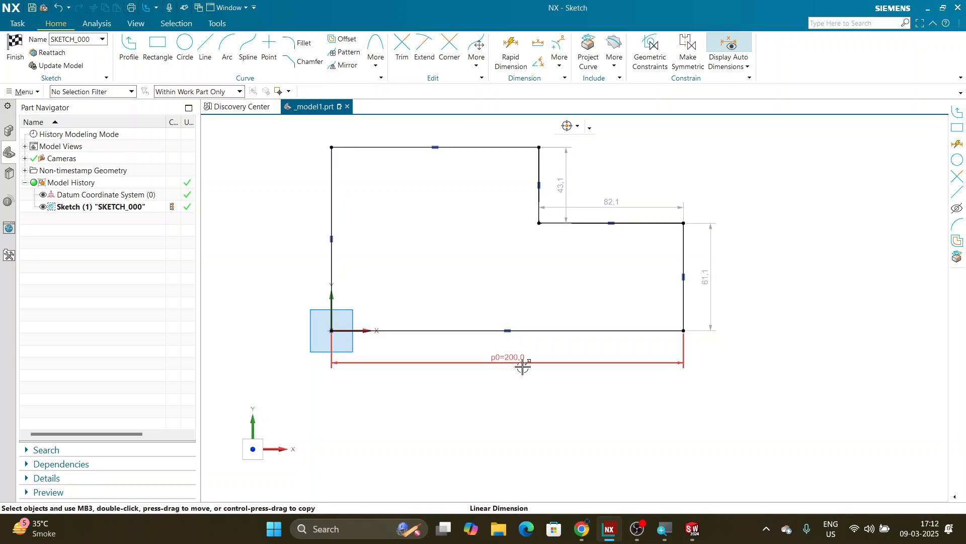
Switch to SOLIDWORKS and dimension the stepped profile's bottom line to 100 mm with Smart Dimension
{"action": "left_click", "coordinate": [693, 528]}
{"action": "left_click", "coordinate": [57, 33]}
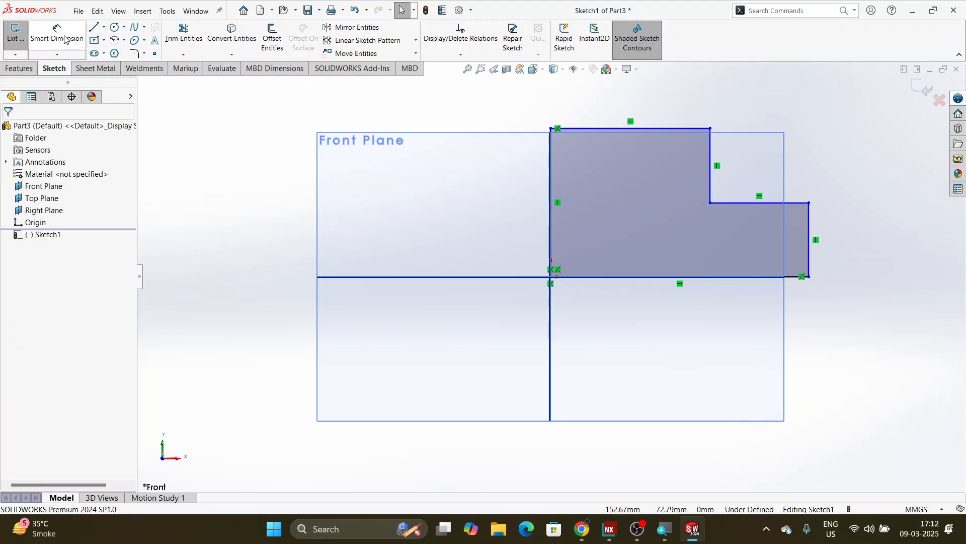
{"action": "left_click", "coordinate": [593, 276]}
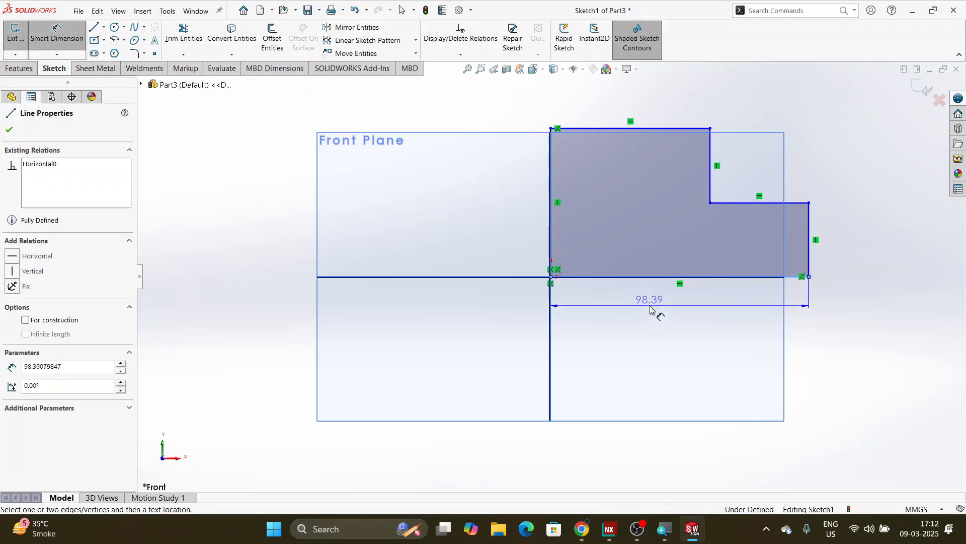
{"action": "left_click", "coordinate": [652, 306]}
{"action": "type", "text": "100"}
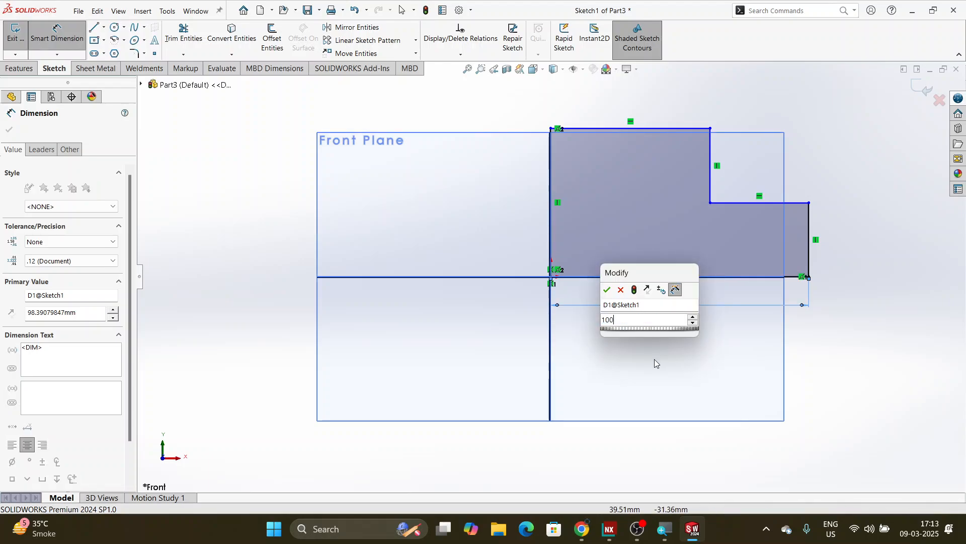
{"action": "key", "text": "Return"}
{"action": "key", "text": "Escape"}
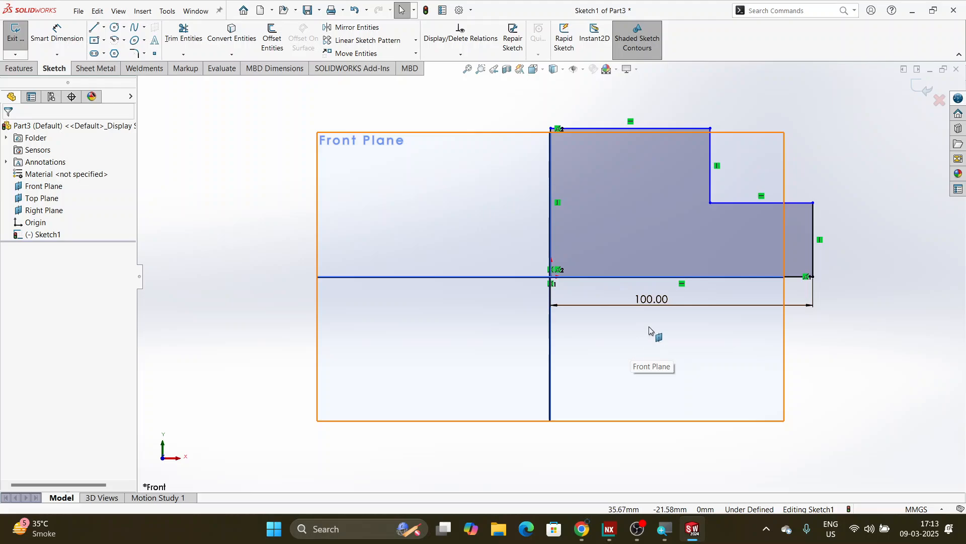
Examine the name and value fields of the bottom line's dimension, leaving both as they are
{"action": "double_click", "coordinate": [653, 301]}
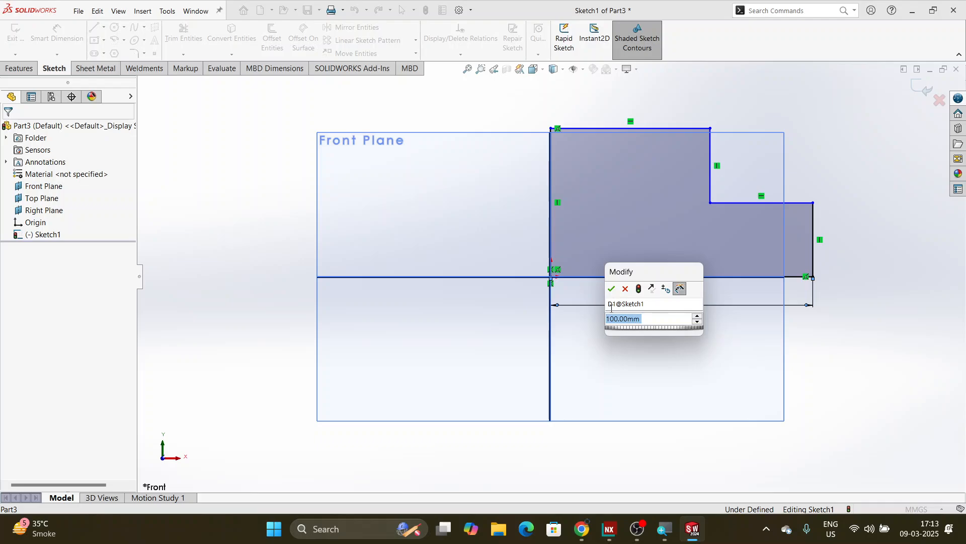
{"action": "left_click", "coordinate": [617, 304]}
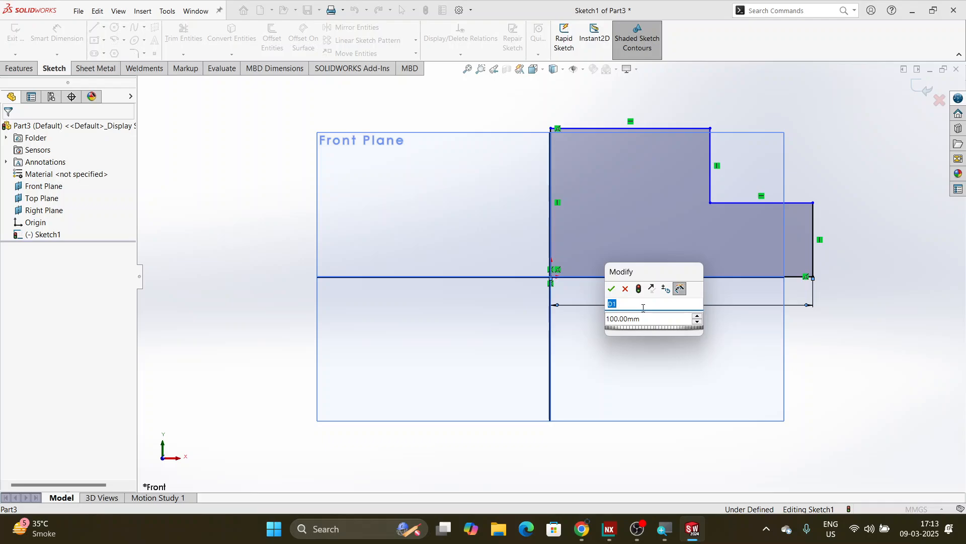
{"action": "left_click", "coordinate": [625, 290]}
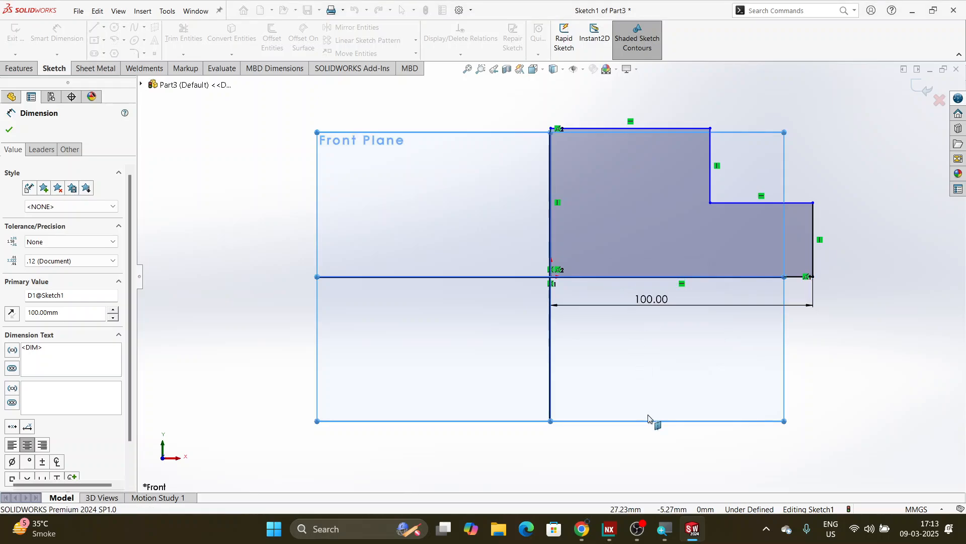
{"action": "key", "text": "Escape"}
Switch to NX and examine the profile's two upper horizontal lines against the dimensioned bottom line, selecting them together and clearing the selection
{"action": "left_click", "coordinate": [608, 529]}
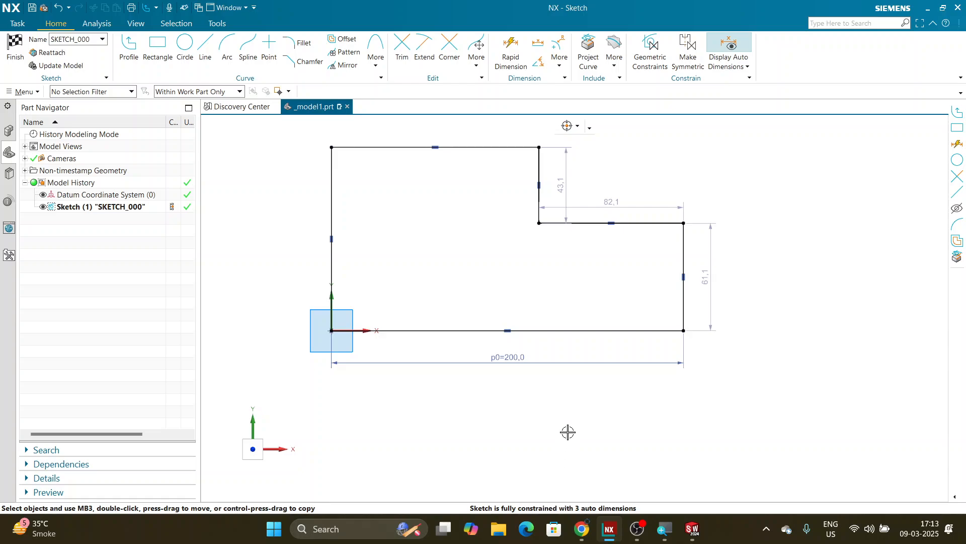
{"action": "scroll", "coordinate": [567, 432], "scroll_direction": "down", "scroll_amount": 2}
{"action": "scroll", "coordinate": [558, 336], "scroll_direction": "up", "scroll_amount": 2}
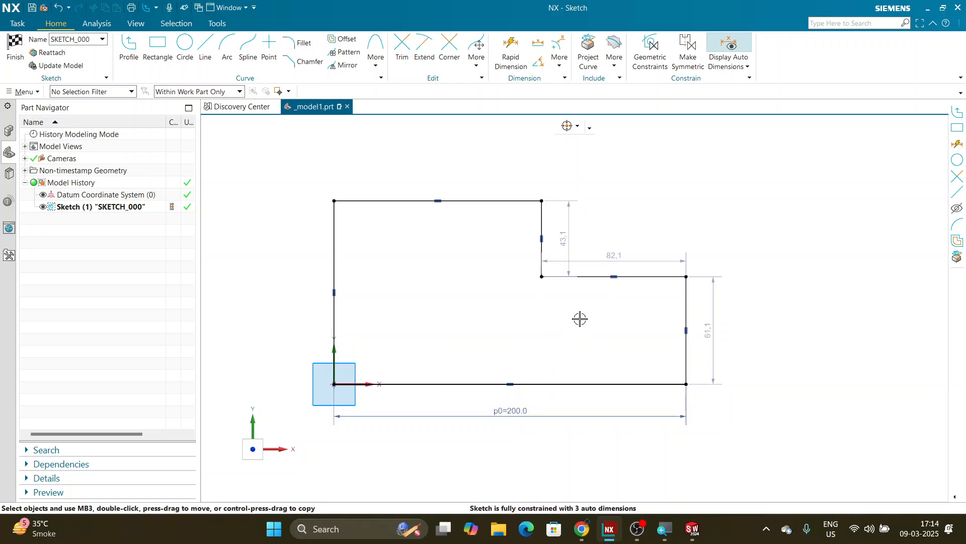
{"action": "left_click", "coordinate": [626, 277]}
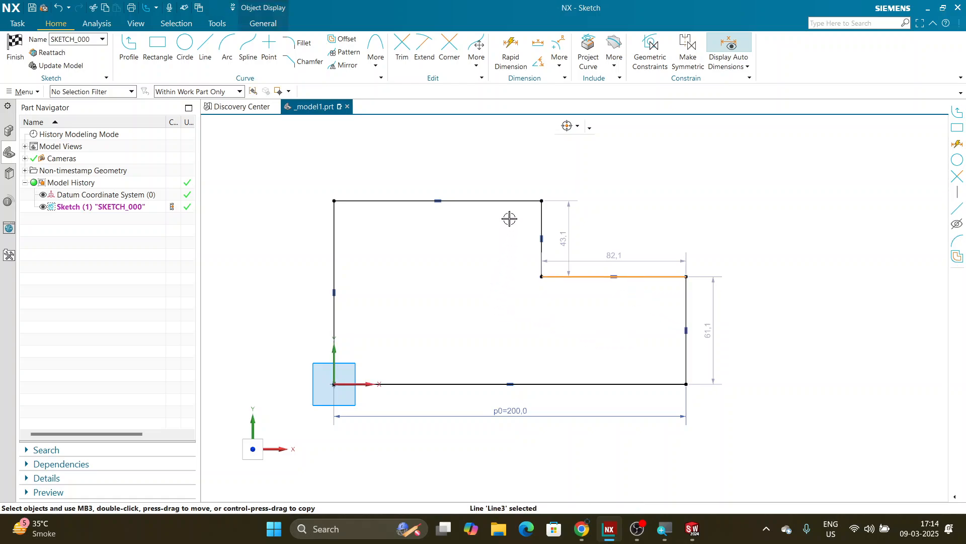
{"action": "left_click", "coordinate": [502, 201]}
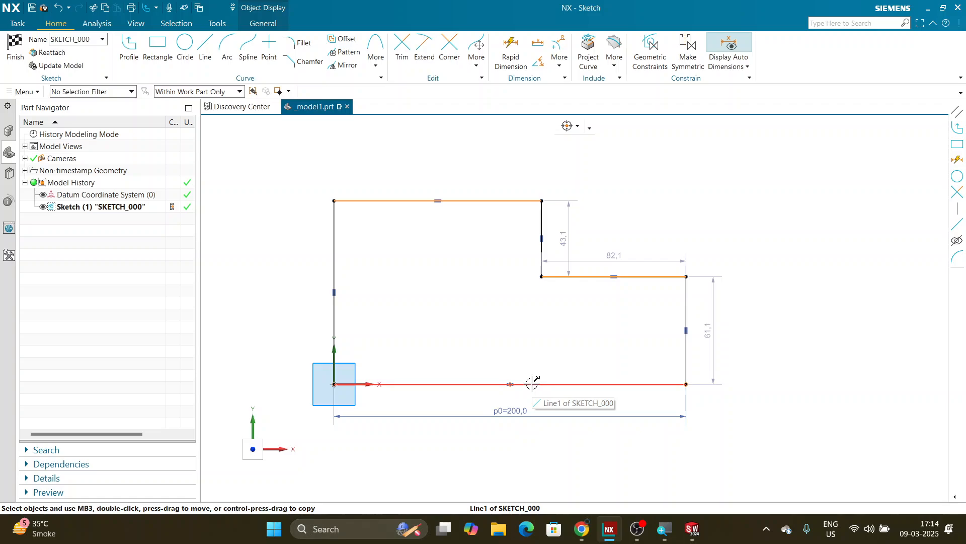
{"action": "key", "text": "Escape"}
{"action": "left_click", "coordinate": [579, 276]}
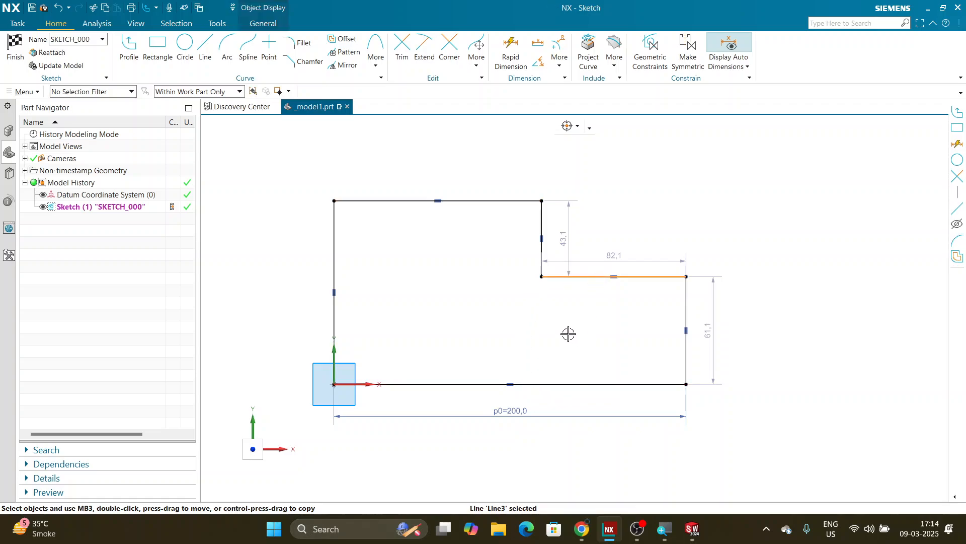
{"action": "left_click", "coordinate": [505, 201]}
{"action": "key", "text": "Escape"}
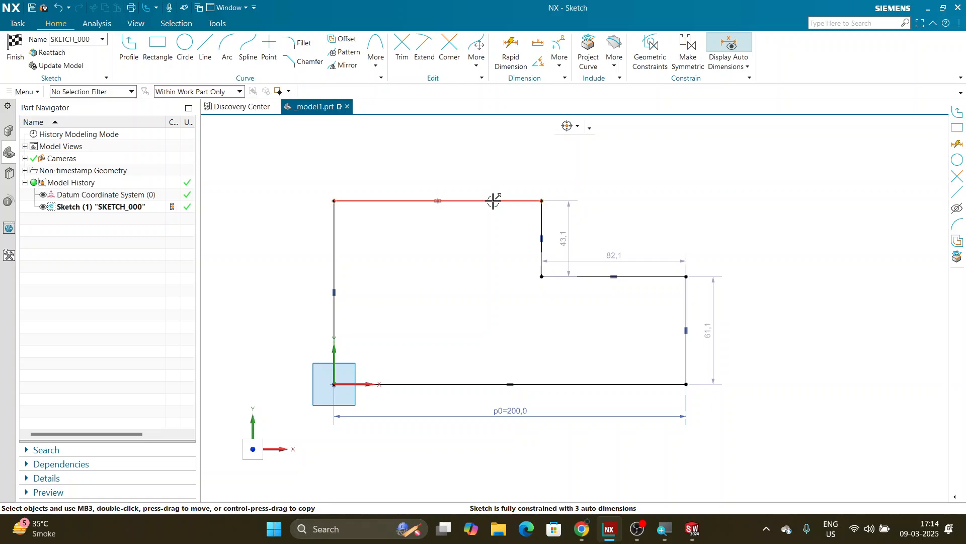
{"action": "left_click", "coordinate": [492, 200]}
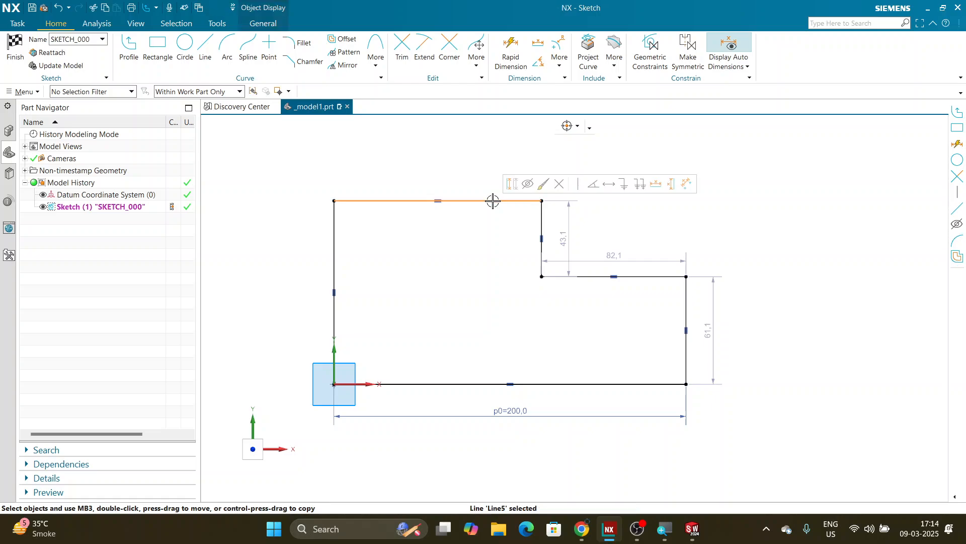
{"action": "left_click", "coordinate": [596, 276]}
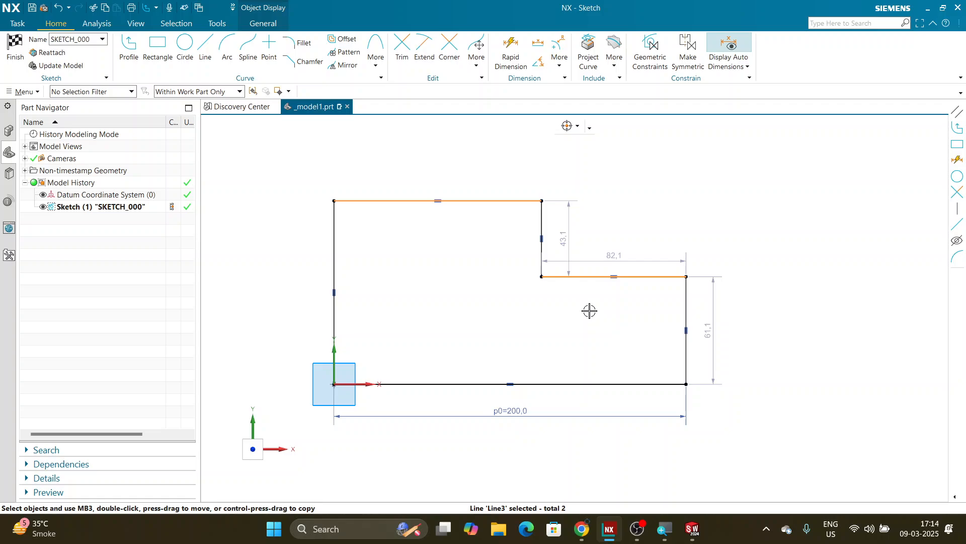
{"action": "key", "text": "Escape"}
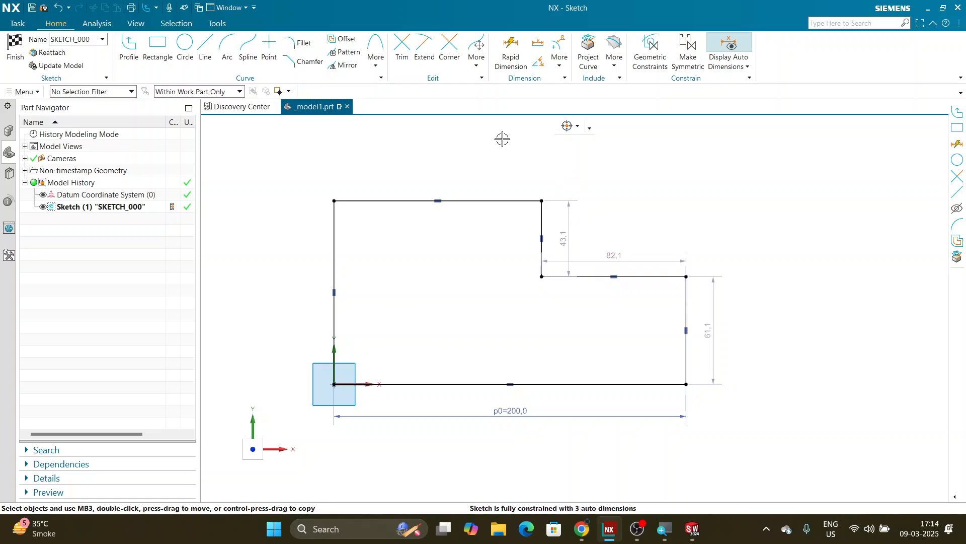
Dimension the profile's top horizontal line with Rapid Dimension, place the dimension above it and set its length to 120 mm
{"action": "left_click", "coordinate": [511, 69]}
{"action": "scroll", "coordinate": [629, 167], "scroll_direction": "down", "scroll_amount": 3}
{"action": "scroll", "coordinate": [525, 138], "scroll_direction": "up", "scroll_amount": 1}
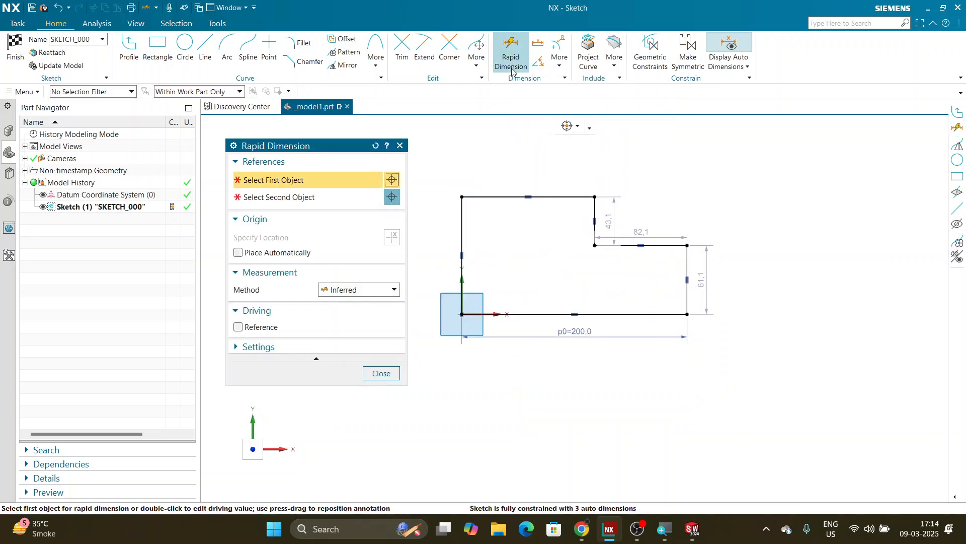
{"action": "left_click", "coordinate": [501, 196]}
{"action": "left_click", "coordinate": [528, 172]}
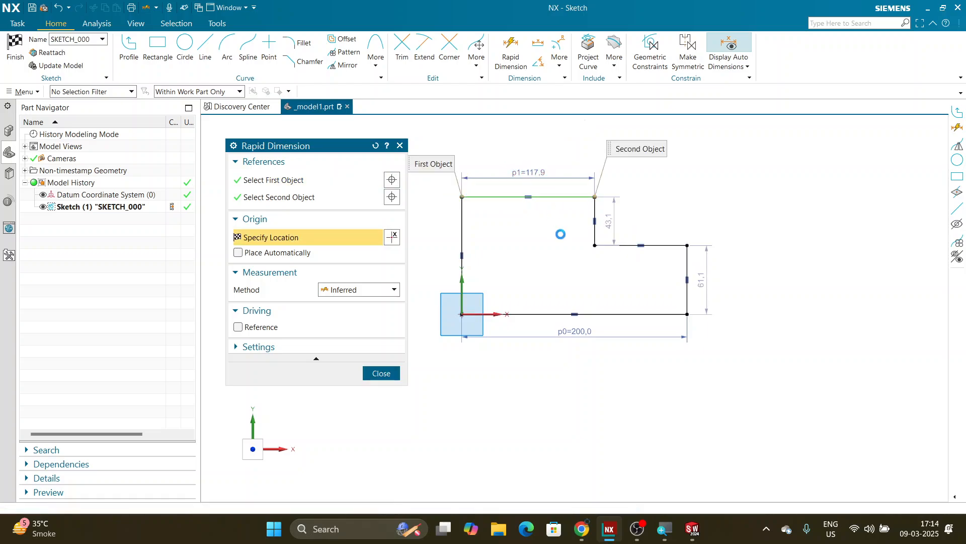
{"action": "scroll", "coordinate": [544, 162], "scroll_direction": "up", "scroll_amount": 1}
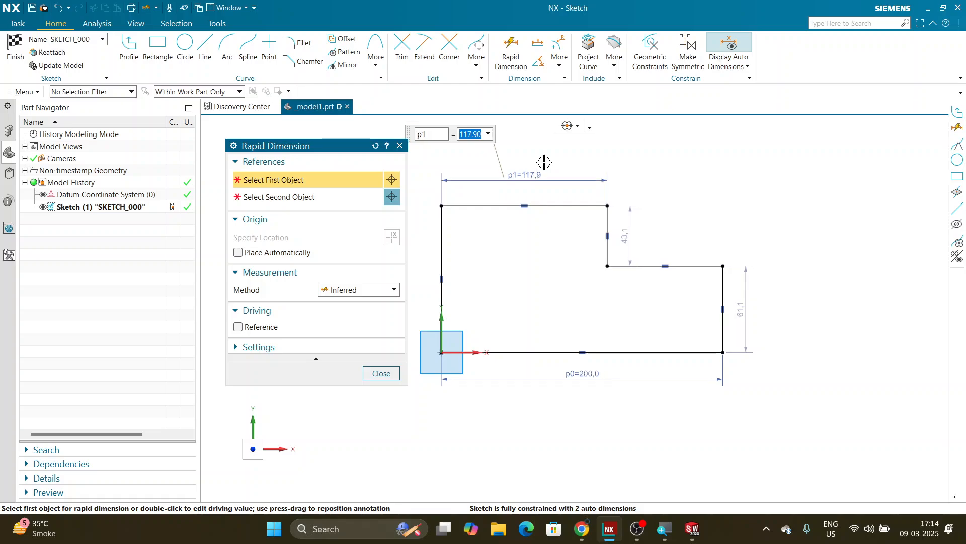
{"action": "type", "text": "120"}
{"action": "key", "text": "Return"}
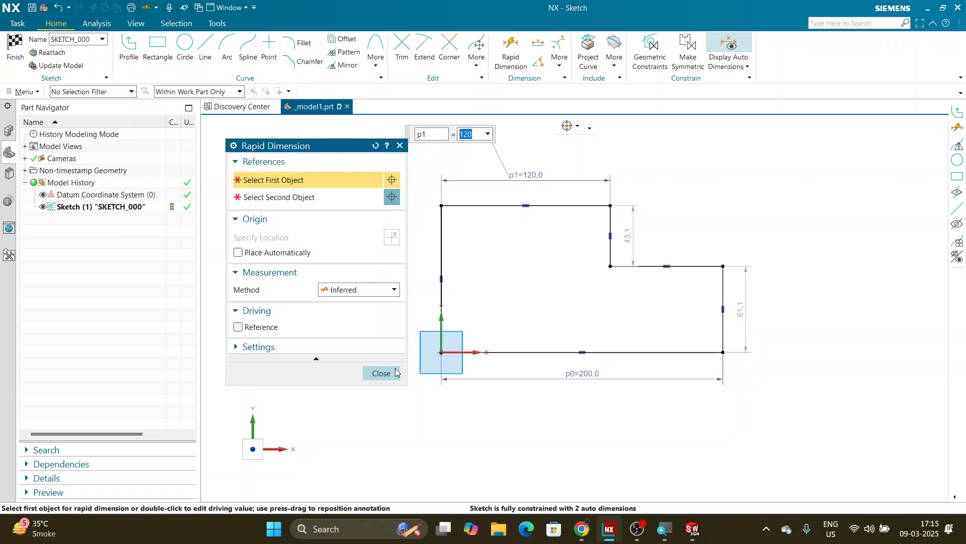
{"action": "left_click", "coordinate": [381, 373]}
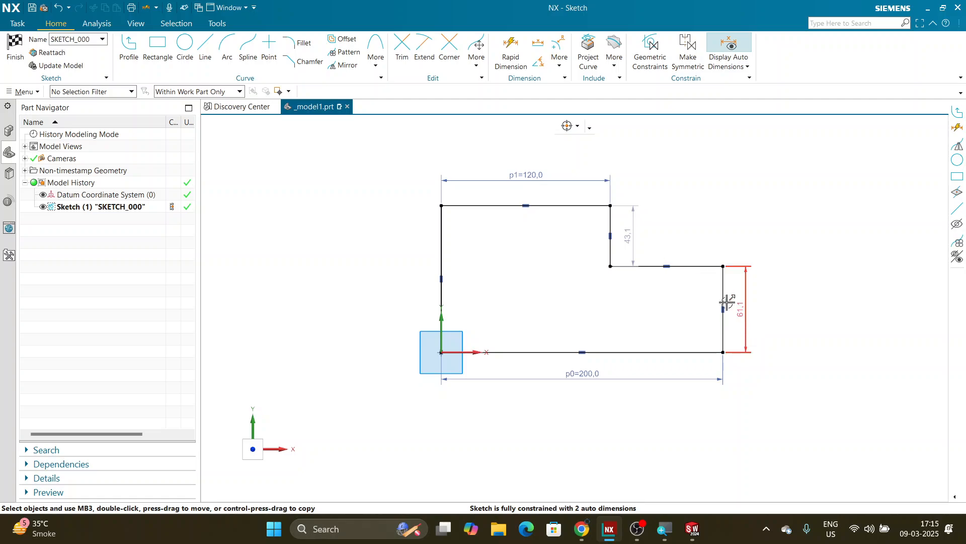
Move the upper step height's dimension outside the profile, and set the lower right vertical edge and the upper step height to 50 mm each
{"action": "left_click_drag", "start_coordinate": [628, 246], "coordinate": [727, 236]}
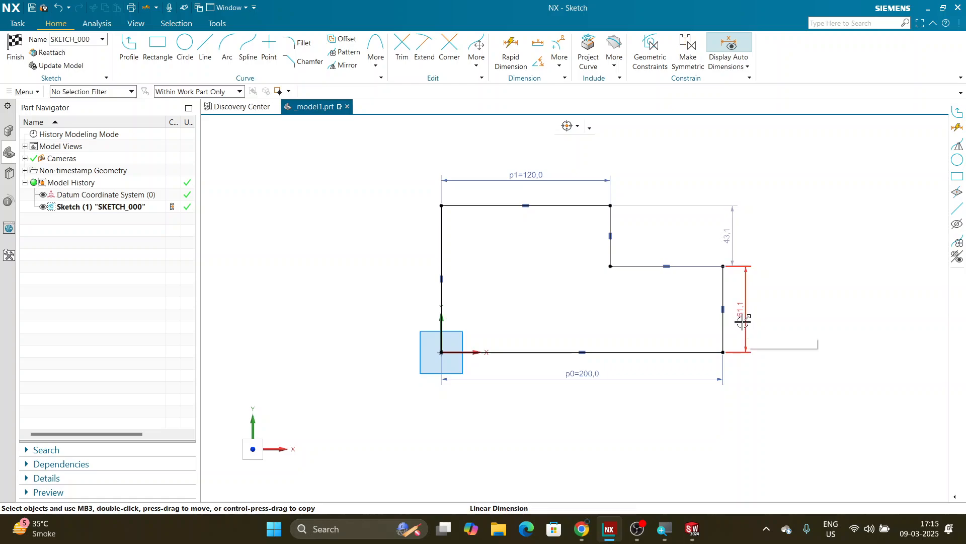
{"action": "double_click", "coordinate": [743, 320]}
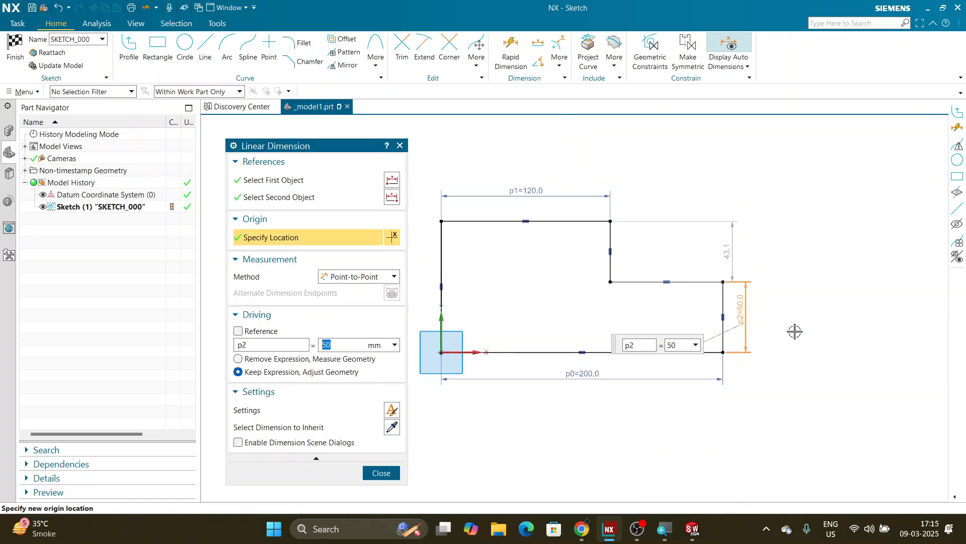
{"action": "double_click", "coordinate": [728, 254]}
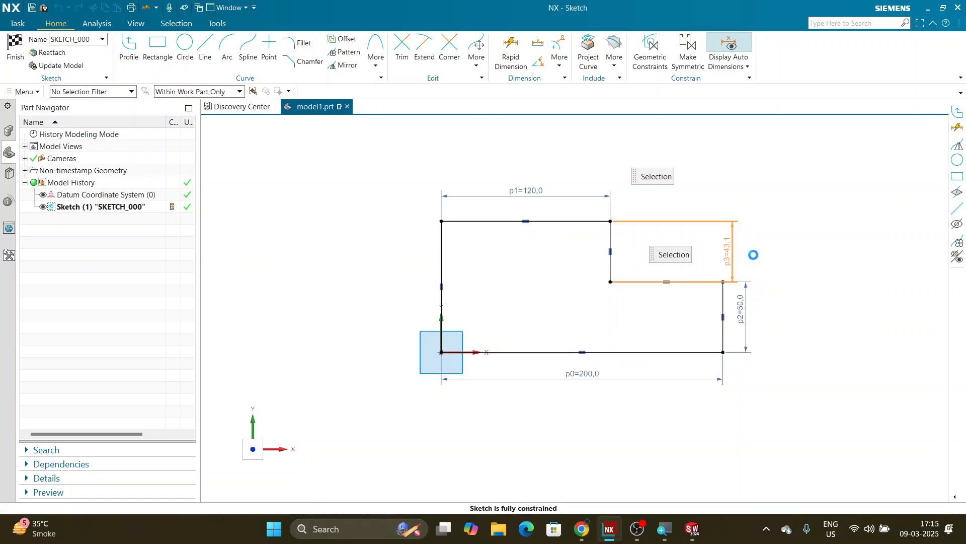
{"action": "type", "text": "50"}
{"action": "key", "text": "Return"}
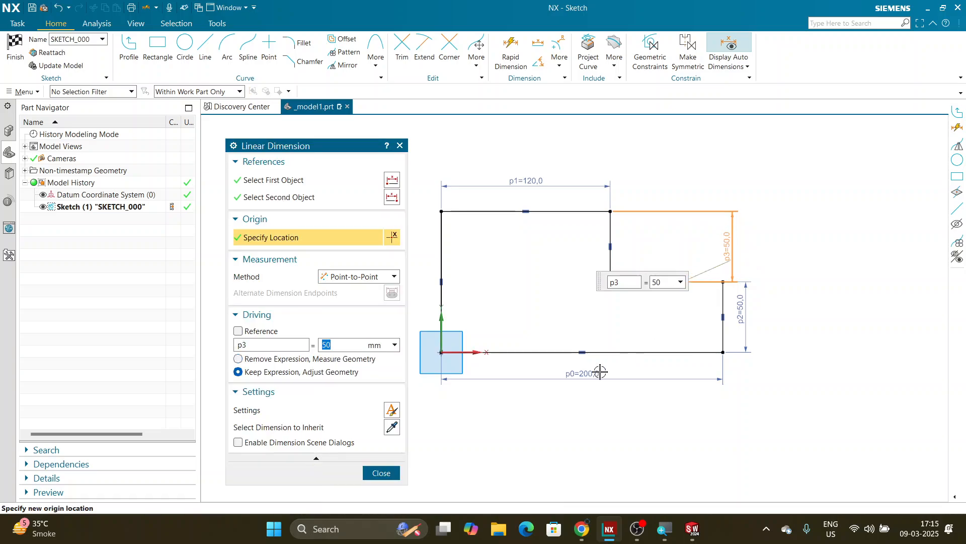
{"action": "left_click", "coordinate": [380, 472]}
Shift the upper step height's dimension roughly in line with the lower one, and check the profile's left vertical line by selecting and deselecting it
{"action": "scroll", "coordinate": [739, 287], "scroll_direction": "down", "scroll_amount": 4}
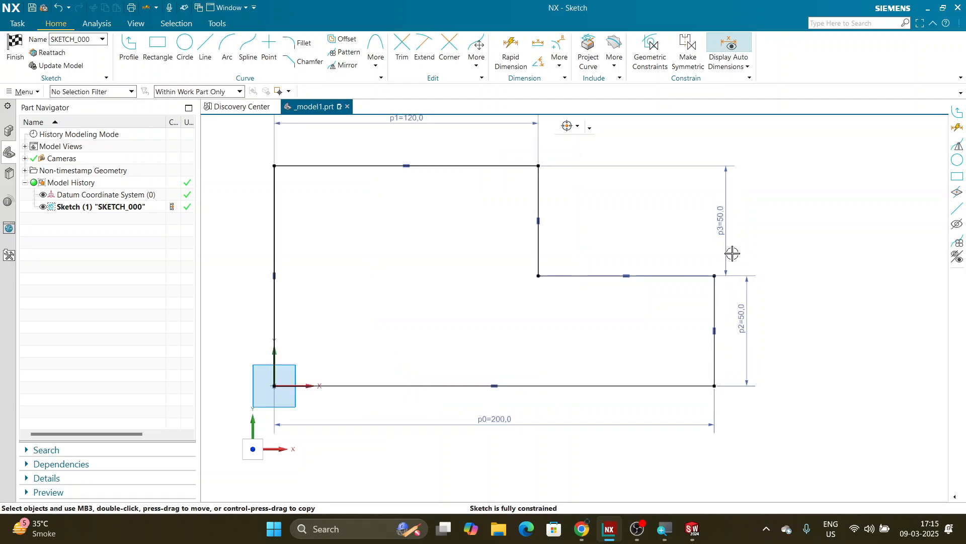
{"action": "mouse_move", "coordinate": [734, 248]}
{"action": "left_mouse_down"}
{"action": "mouse_move", "coordinate": [742, 250]}
{"action": "mouse_move", "coordinate": [737, 222]}
{"action": "left_mouse_up"}
{"action": "scroll", "coordinate": [782, 253], "scroll_direction": "up", "scroll_amount": 1}
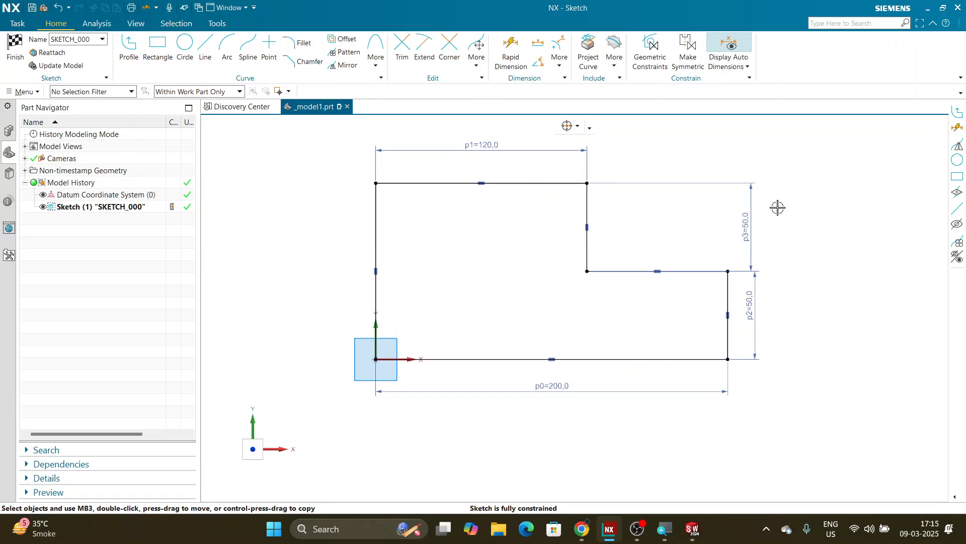
{"action": "scroll", "coordinate": [777, 207], "scroll_direction": "down", "scroll_amount": 1}
{"action": "scroll", "coordinate": [778, 208], "scroll_direction": "up", "scroll_amount": 1}
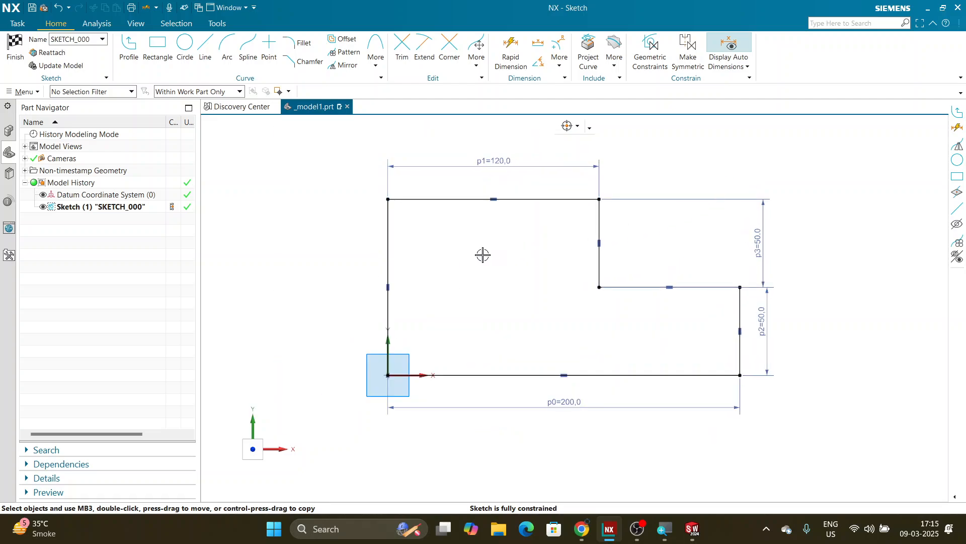
{"action": "left_click", "coordinate": [389, 243]}
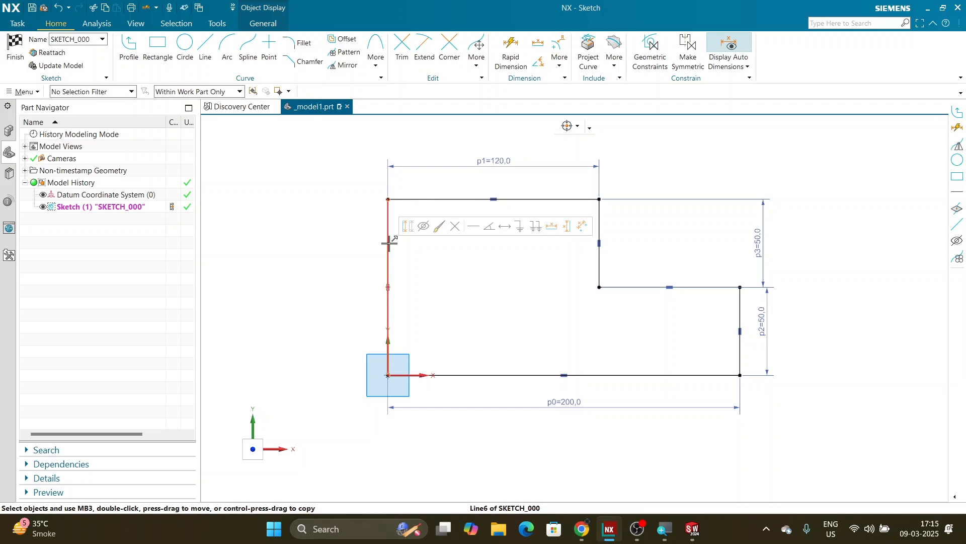
{"action": "left_click", "coordinate": [468, 301]}
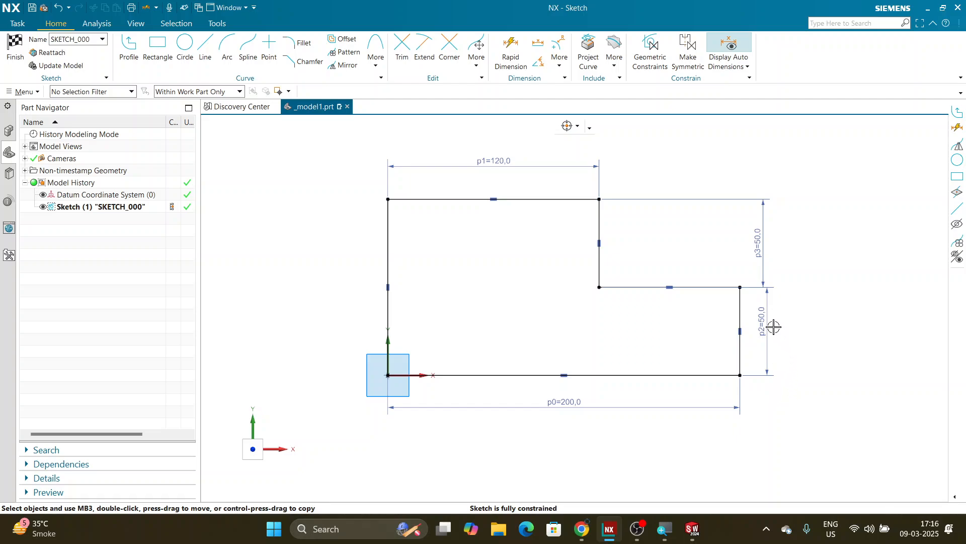
Set the upper step height's dimension with the expression 50-10 and review the expression in its value field
{"action": "double_click", "coordinate": [763, 254]}
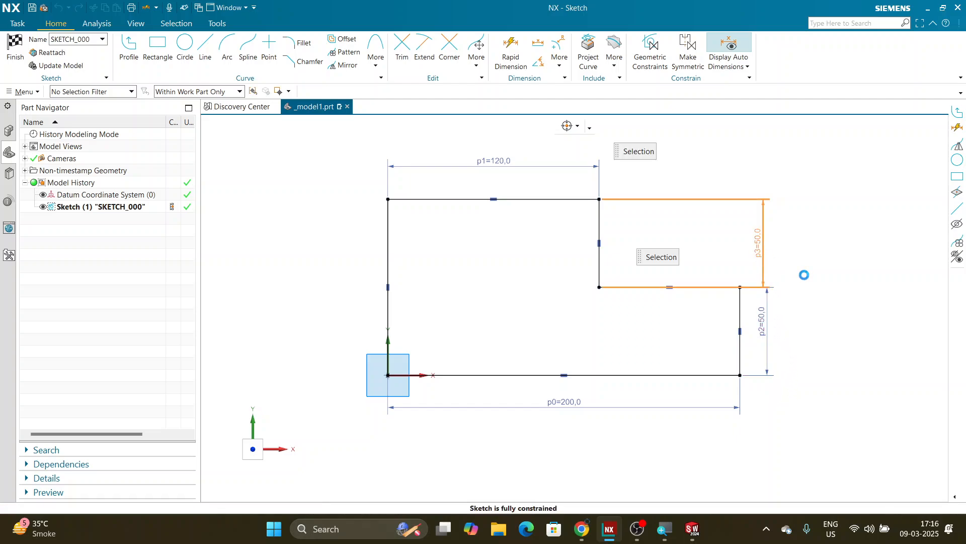
{"action": "type", "text": "50-10"}
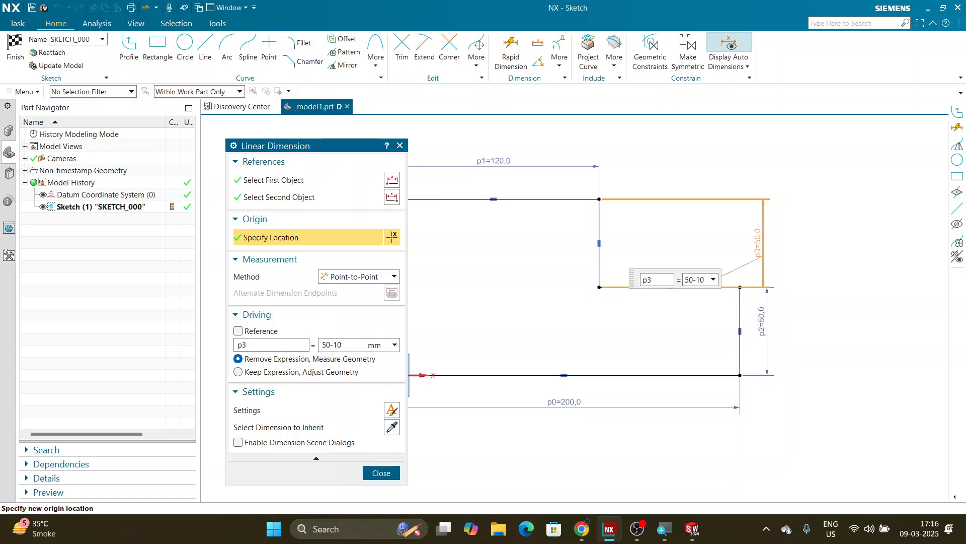
{"action": "key", "text": "Return"}
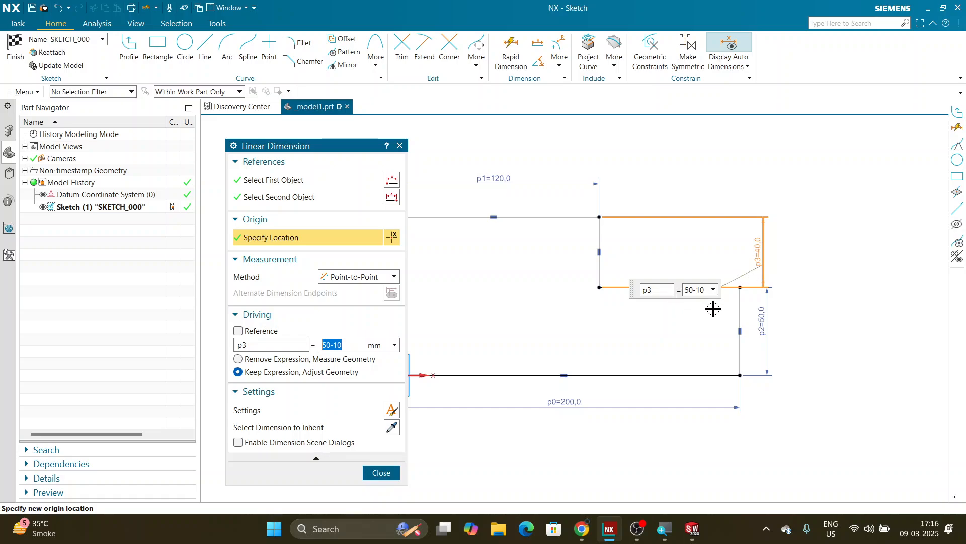
{"action": "left_click", "coordinate": [685, 292]}
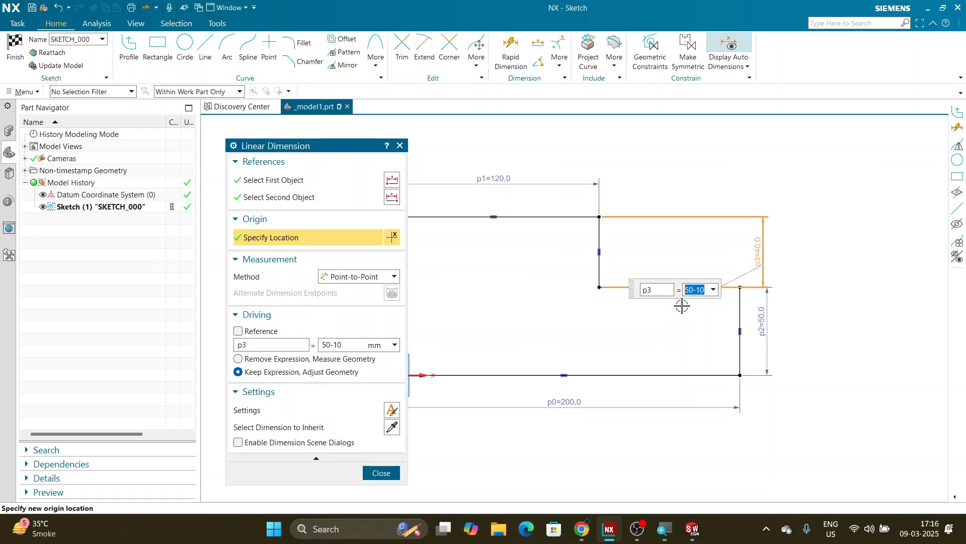
{"action": "key", "text": "Escape"}
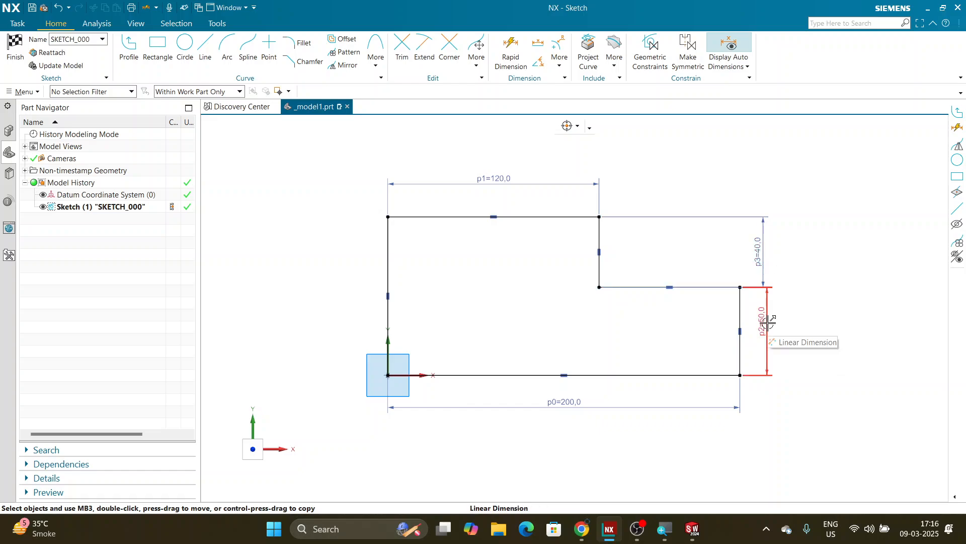
Switch to Notepad, write 50-10=40 in an empty note and enlarge the text
{"action": "key", "text": "super+r"}
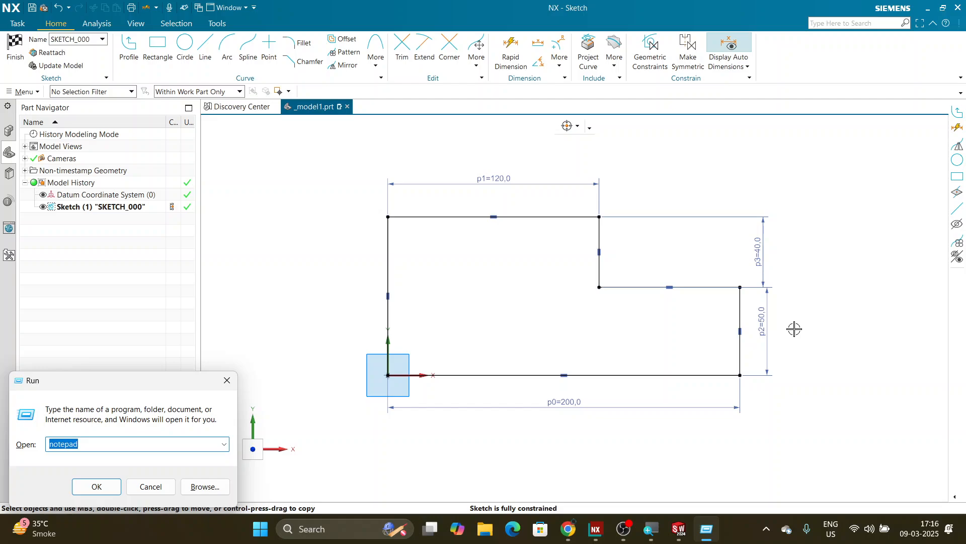
{"action": "key", "text": "Return"}
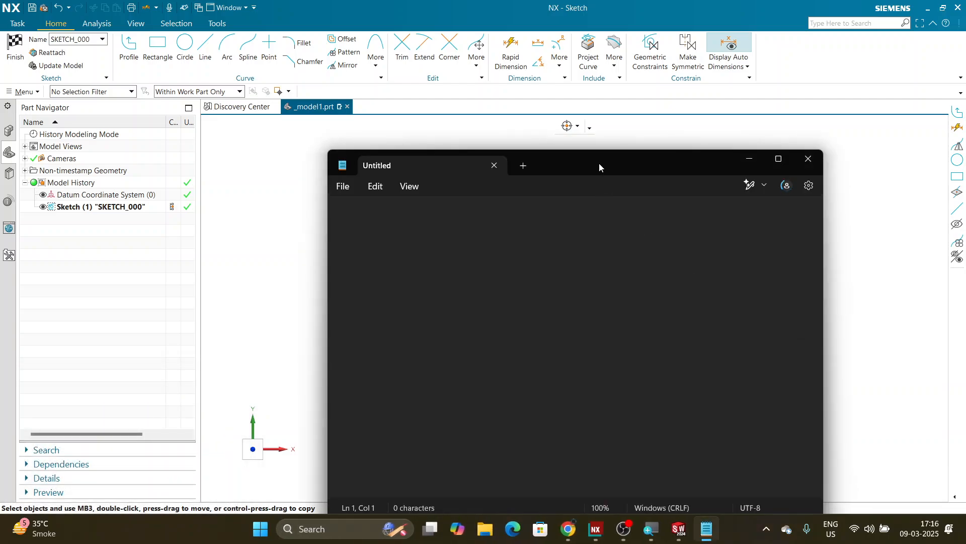
{"action": "left_click_drag", "start_coordinate": [599, 163], "coordinate": [587, 197]}
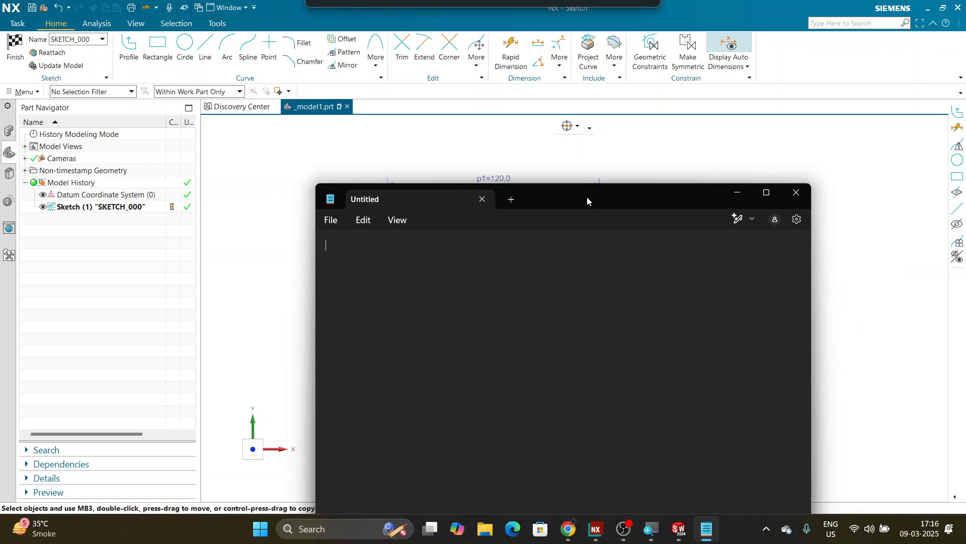
{"action": "type", "text": "50-10"}
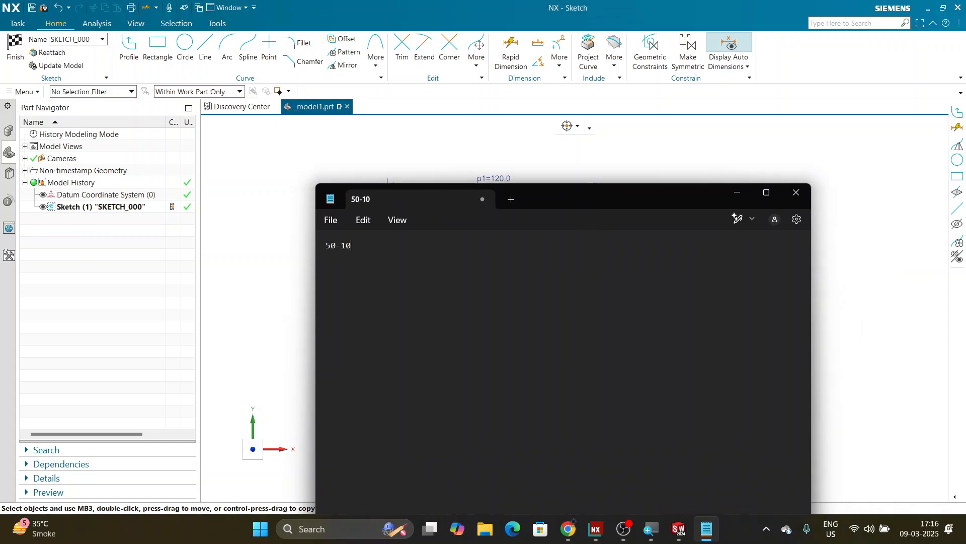
{"action": "type", "text": "=40"}
{"action": "scroll", "coordinate": [361, 256], "scroll_direction": "up", "scroll_amount": 20, "text": "ctrl"}
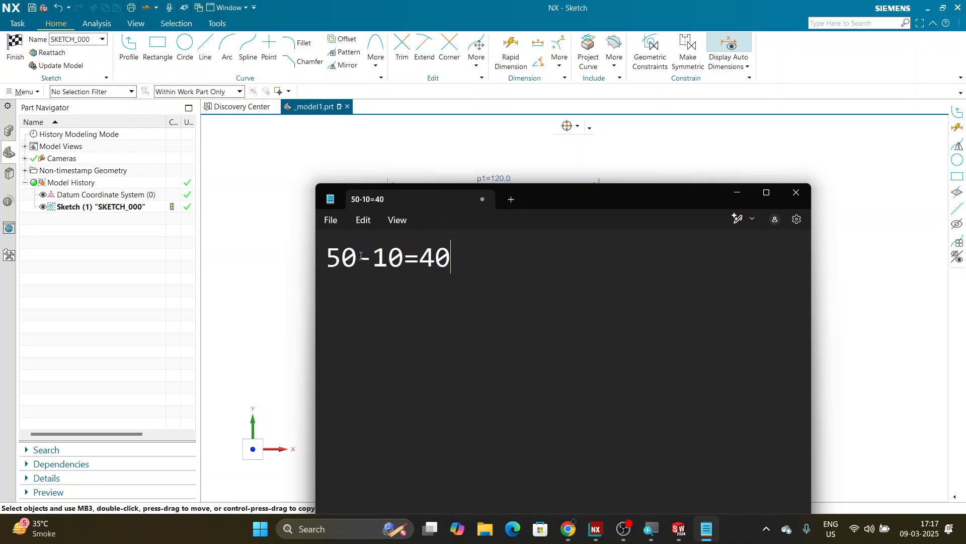
{"action": "scroll", "coordinate": [478, 266], "scroll_direction": "down", "scroll_amount": 1, "text": "ctrl"}
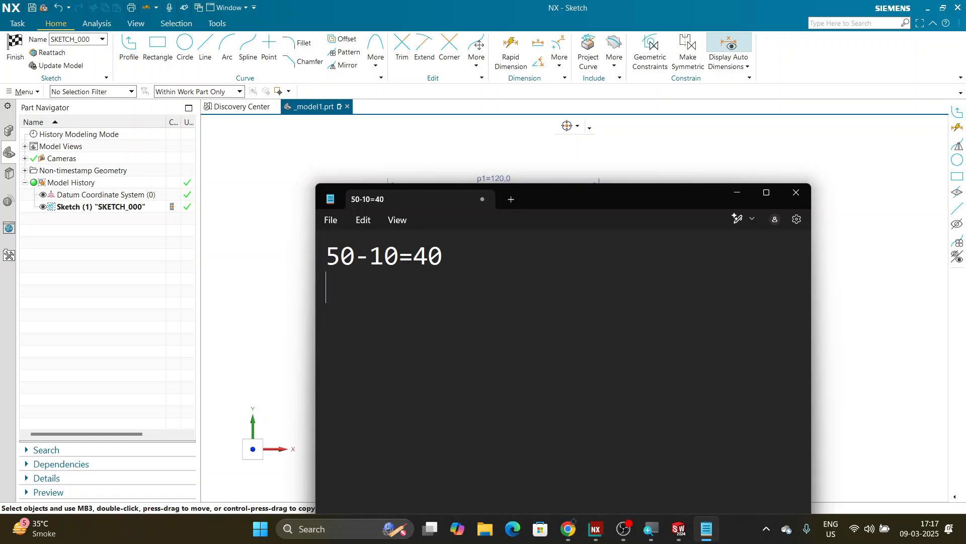
Write p3-10=p2 on the note's second line and move the note window to uncover the top of the NX sketch
{"action": "key", "text": "Return"}
{"action": "type", "text": "p3-10"}
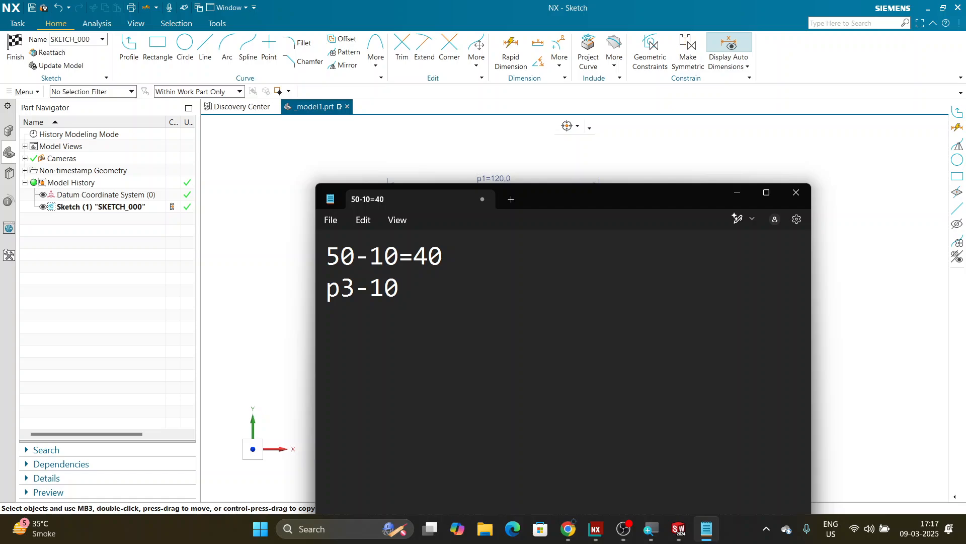
{"action": "type", "text": "=p2"}
{"action": "mouse_move", "coordinate": [599, 209]}
{"action": "left_mouse_down"}
{"action": "mouse_move", "coordinate": [614, 379]}
{"action": "mouse_move", "coordinate": [616, 264]}
{"action": "left_mouse_up"}
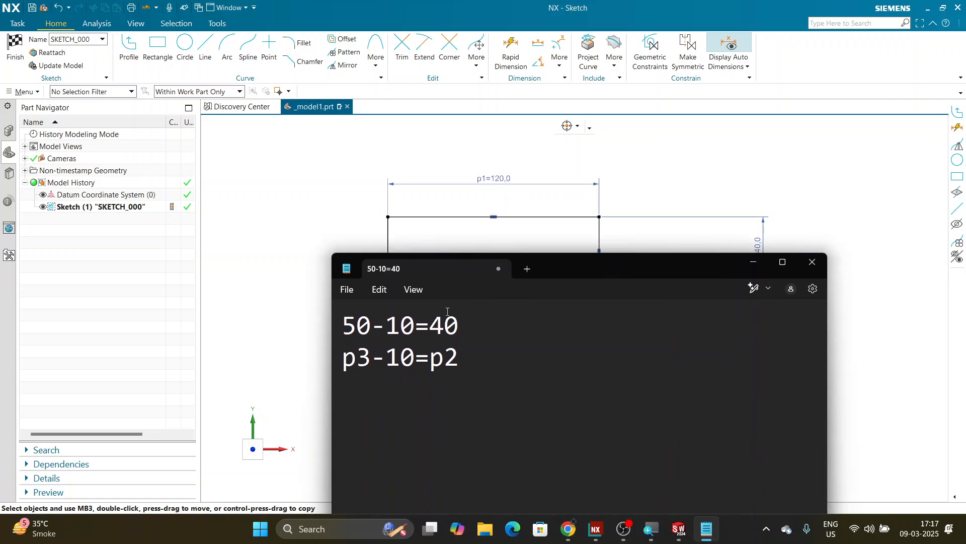
Correct the note's second line to p2-10=p3, highlight it, and close the note without saving
{"action": "left_click_drag", "start_coordinate": [361, 367], "coordinate": [372, 368]}
{"action": "type", "text": "2"}
{"action": "left_click_drag", "start_coordinate": [459, 360], "coordinate": [445, 363]}
{"action": "type", "text": "3"}
{"action": "left_click_drag", "start_coordinate": [429, 364], "coordinate": [462, 362]}
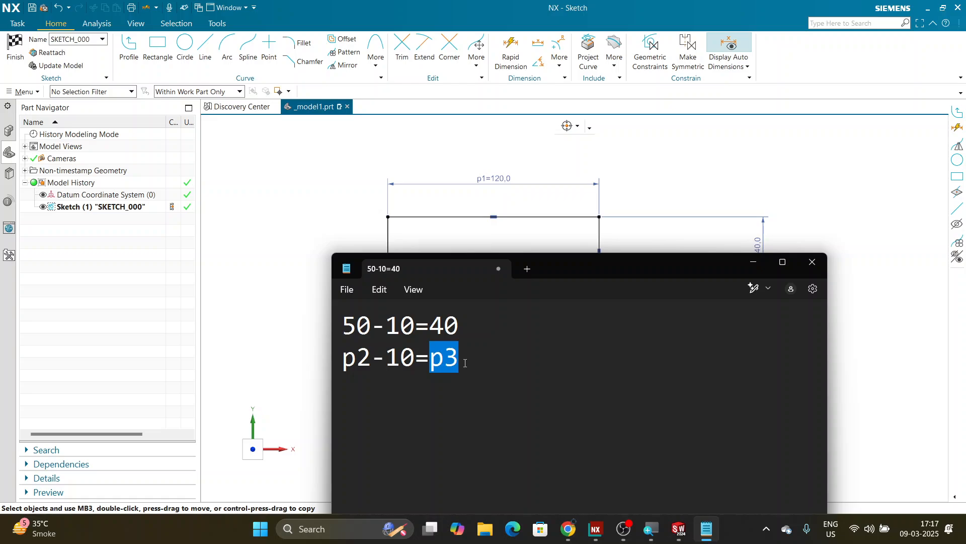
{"action": "triple_click", "coordinate": [361, 364]}
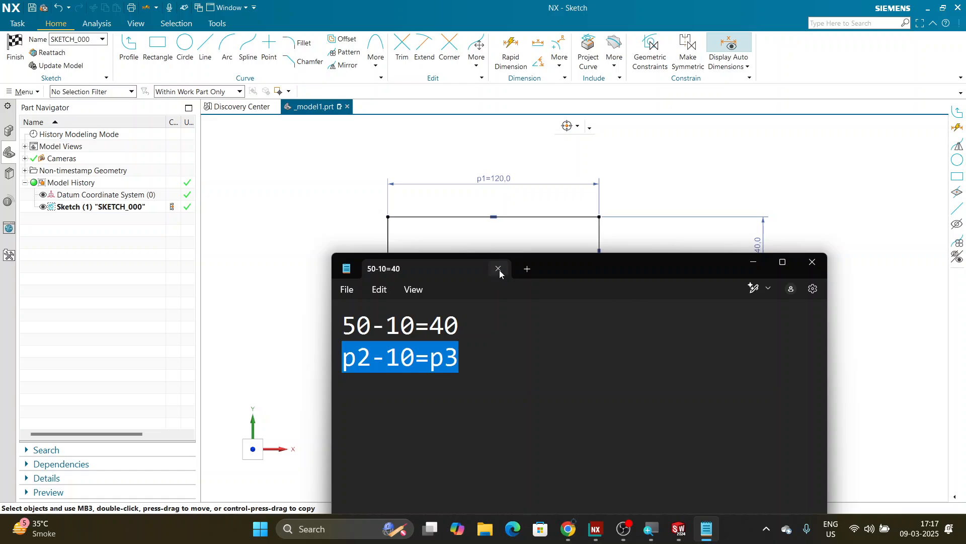
{"action": "left_click", "coordinate": [498, 268]}
{"action": "left_click", "coordinate": [579, 470]}
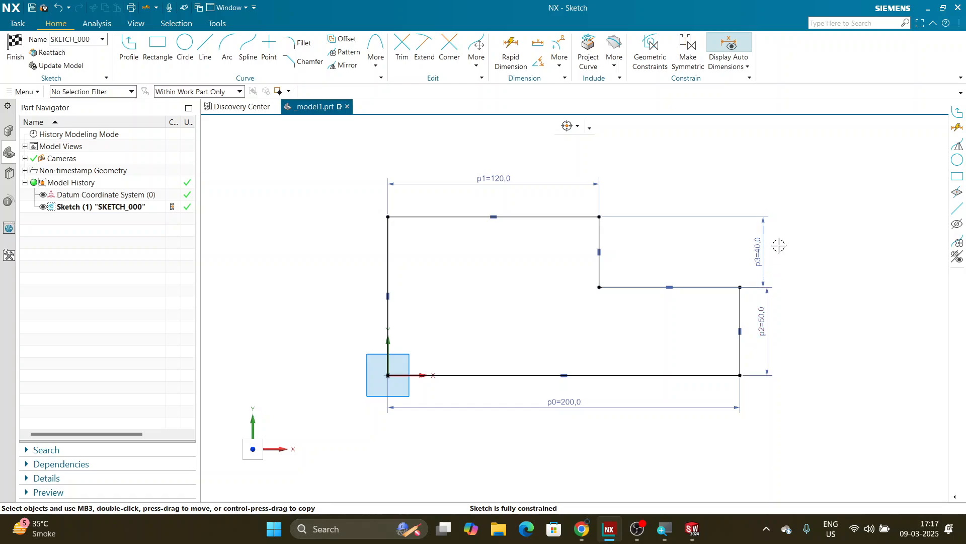
Set the profile's lower right height (p2) to 55 mm and the upper step height (p3) to 45 mm in the NX sketch
{"action": "double_click", "coordinate": [765, 334]}
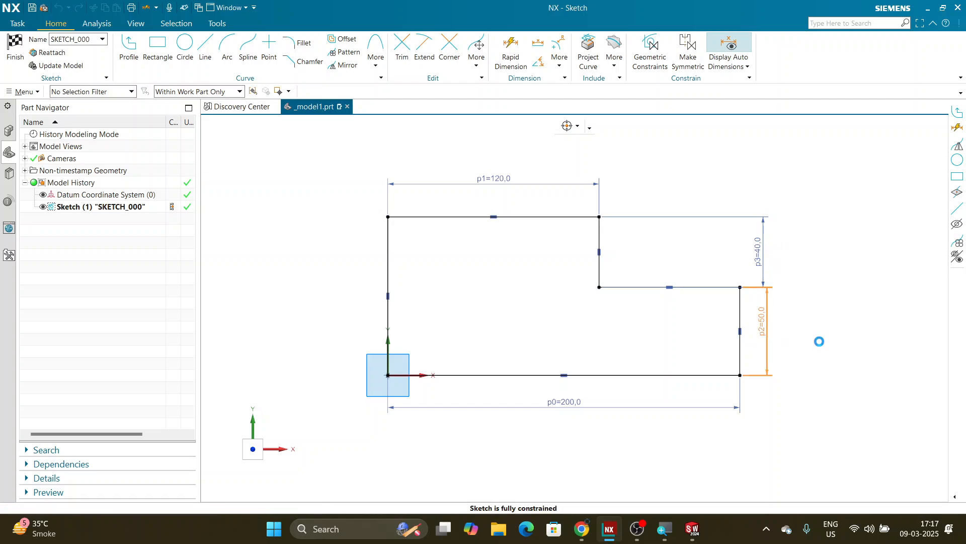
{"action": "type", "text": "55"}
{"action": "key", "text": "Return"}
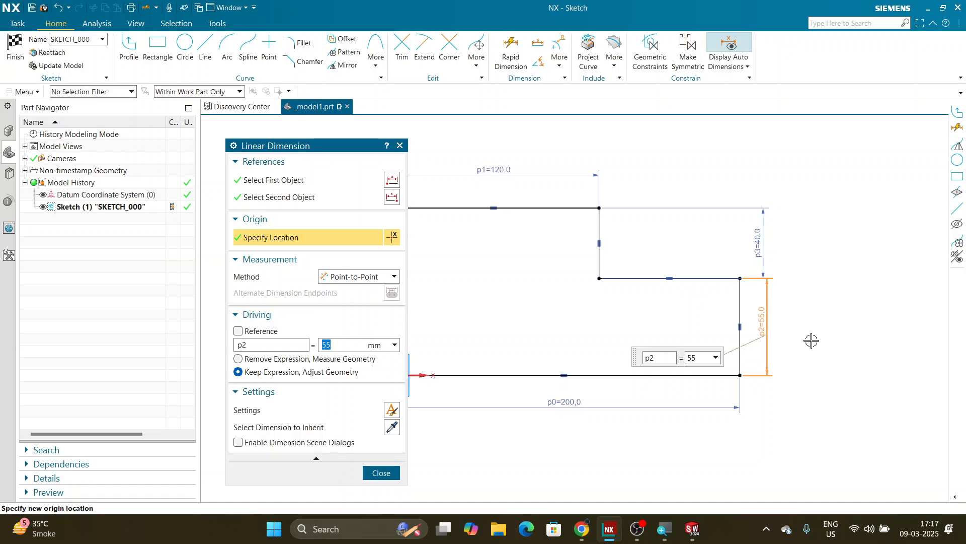
{"action": "double_click", "coordinate": [757, 244]}
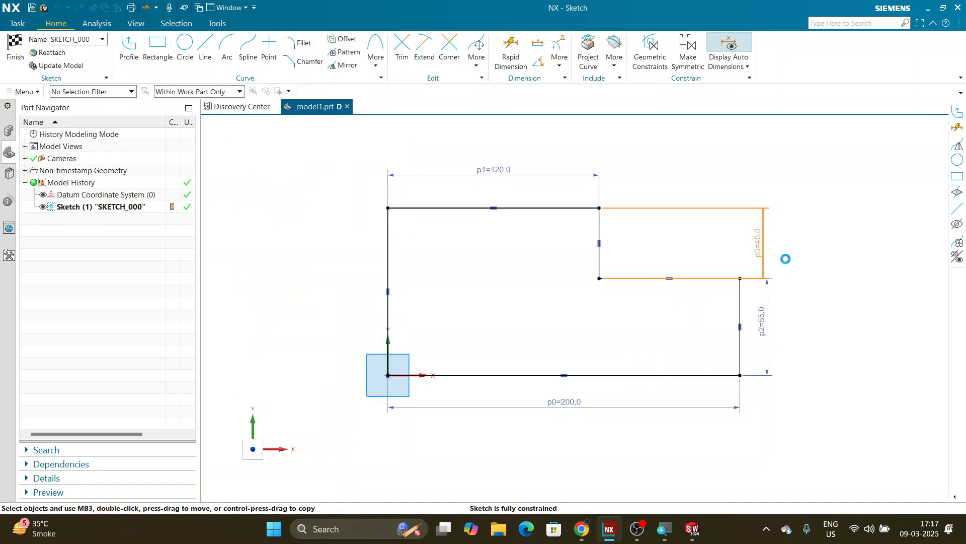
{"action": "type", "text": "45"}
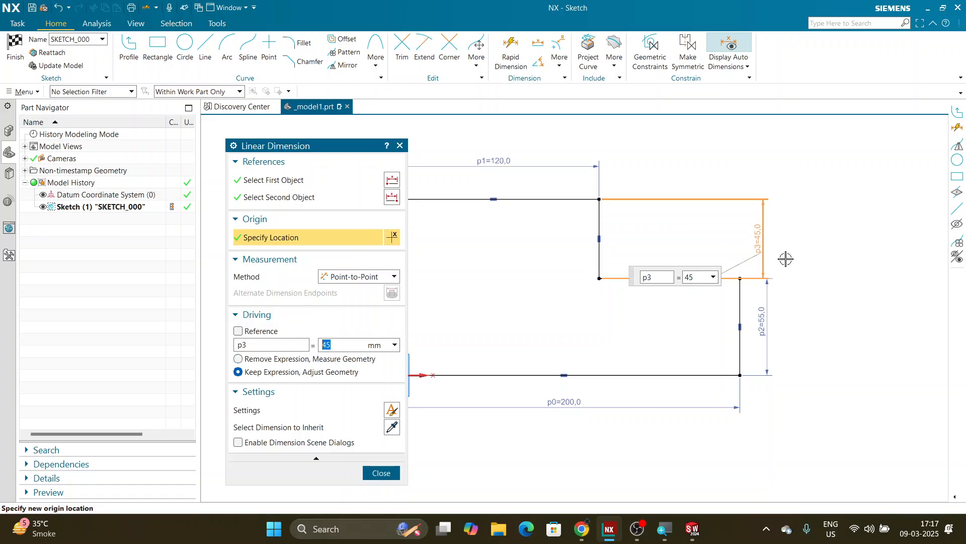
{"action": "key", "text": "Escape"}
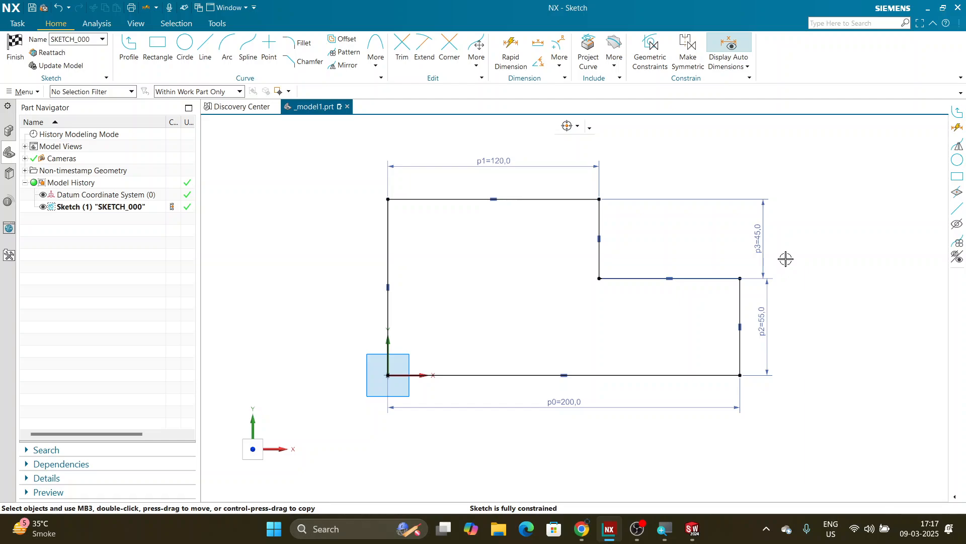
Try 35 mm for the lower right height and 25 mm for the upper step height, and undo both changes
{"action": "left_click", "coordinate": [772, 328]}
{"action": "double_click", "coordinate": [772, 327]}
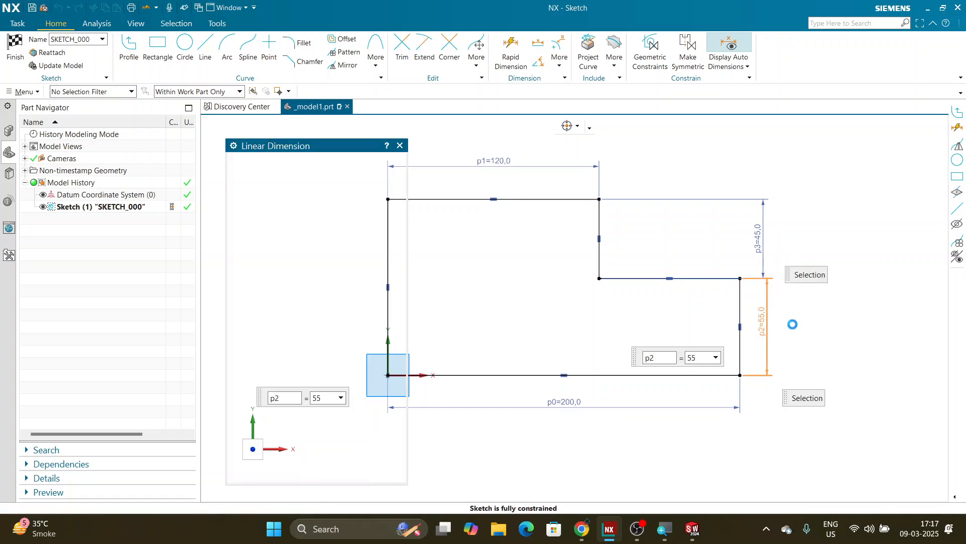
{"action": "type", "text": "35"}
{"action": "key", "text": "Return"}
{"action": "double_click", "coordinate": [757, 270]}
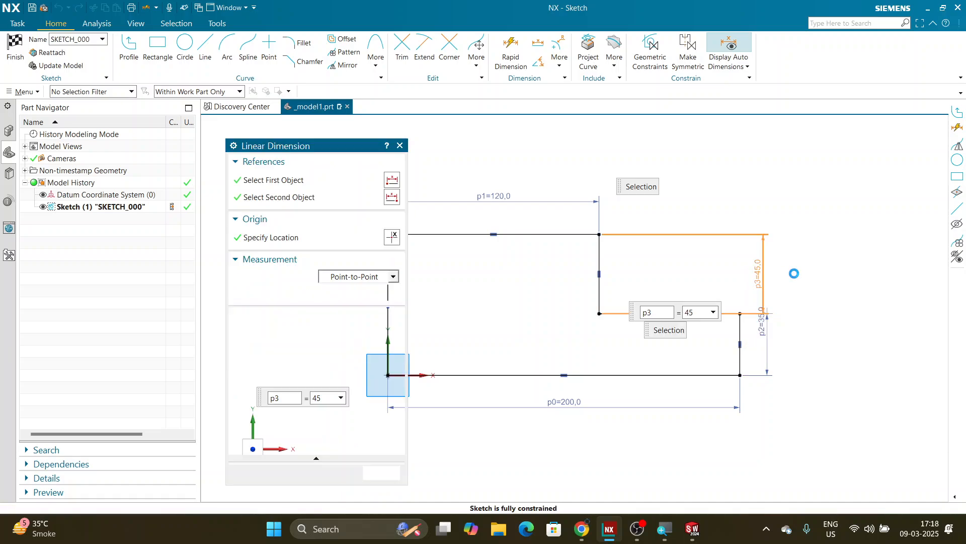
{"action": "type", "text": "25"}
{"action": "key", "text": "Return"}
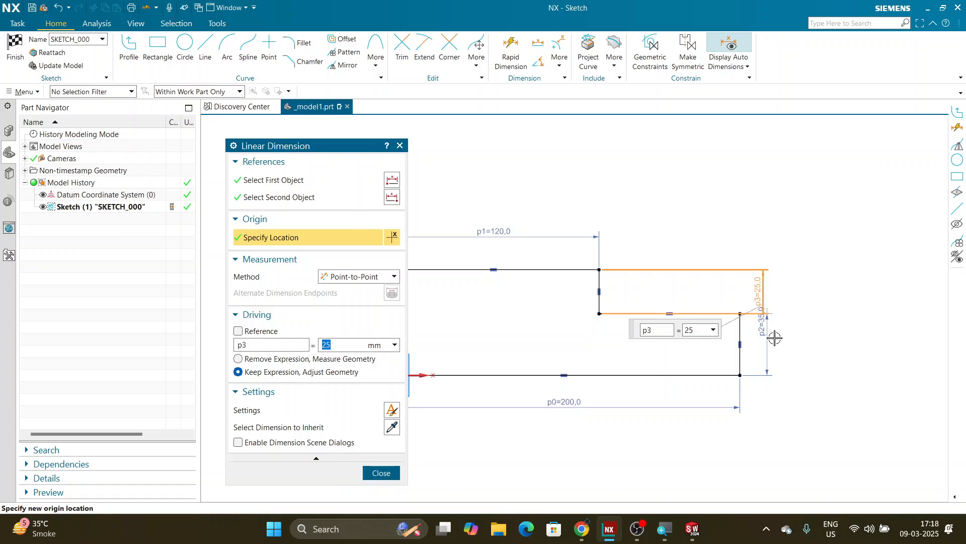
{"action": "key", "text": "Escape"}
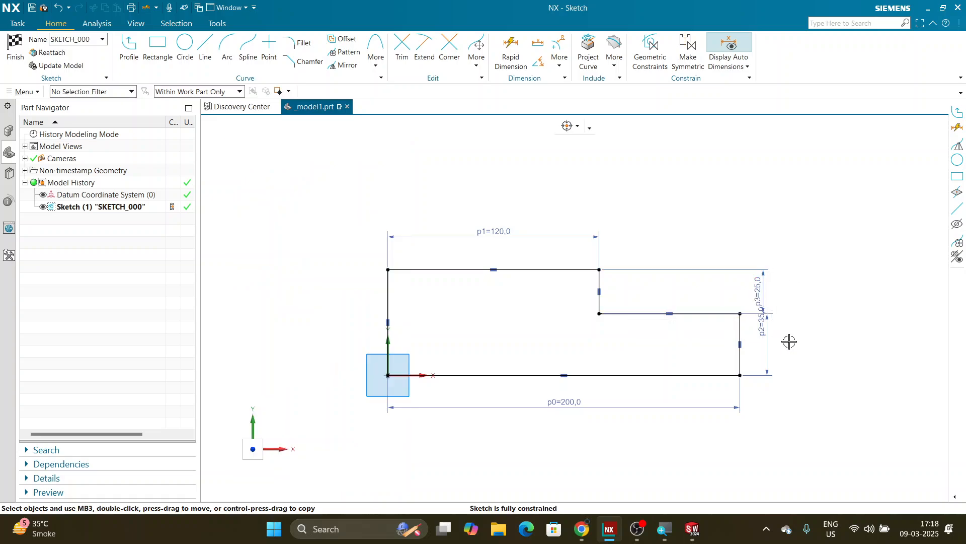
{"action": "key", "text": "ctrl+z"}
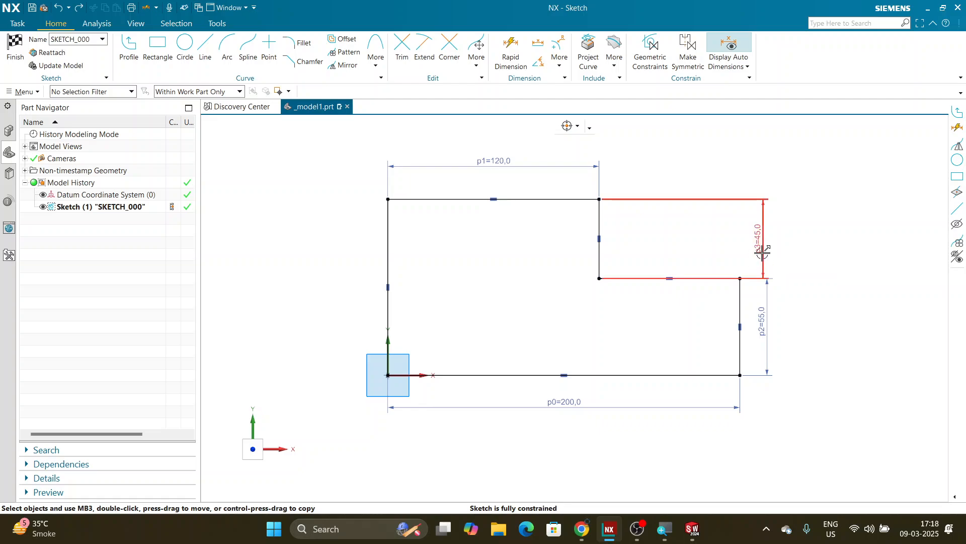
Drive the profile's upper step height (p3) with the expression p2-10 so it follows the lower right height
{"action": "mouse_move", "coordinate": [763, 246]}
{"action": "left_mouse_down"}
{"action": "mouse_move", "coordinate": [778, 231]}
{"action": "mouse_move", "coordinate": [753, 244]}
{"action": "mouse_move", "coordinate": [770, 237]}
{"action": "left_mouse_up"}
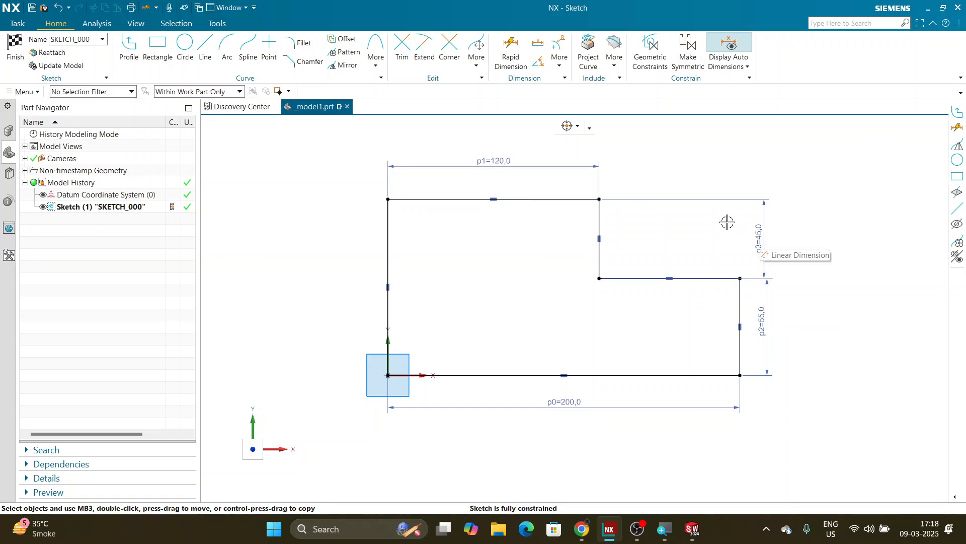
{"action": "double_click", "coordinate": [763, 229]}
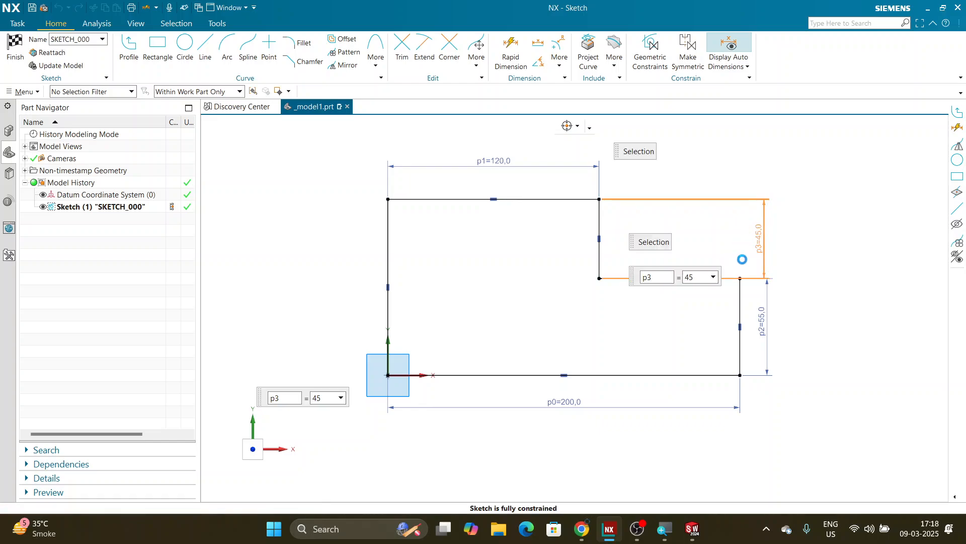
{"action": "left_click", "coordinate": [687, 281]}
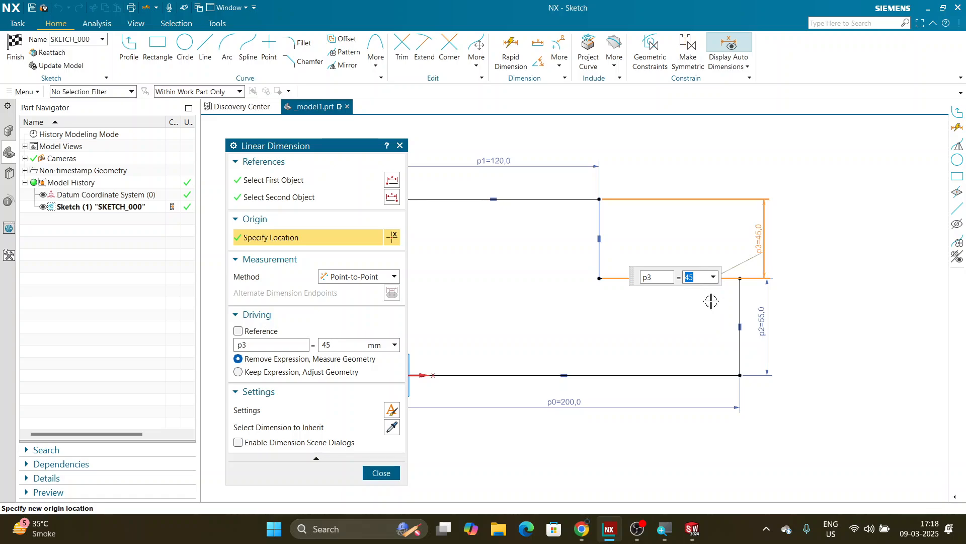
{"action": "left_click", "coordinate": [761, 332]}
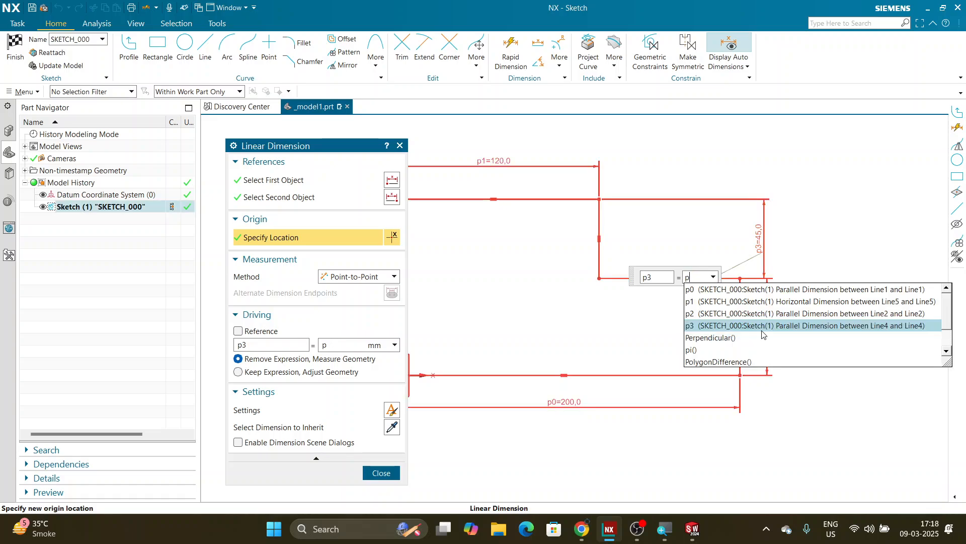
{"action": "left_click", "coordinate": [762, 329]}
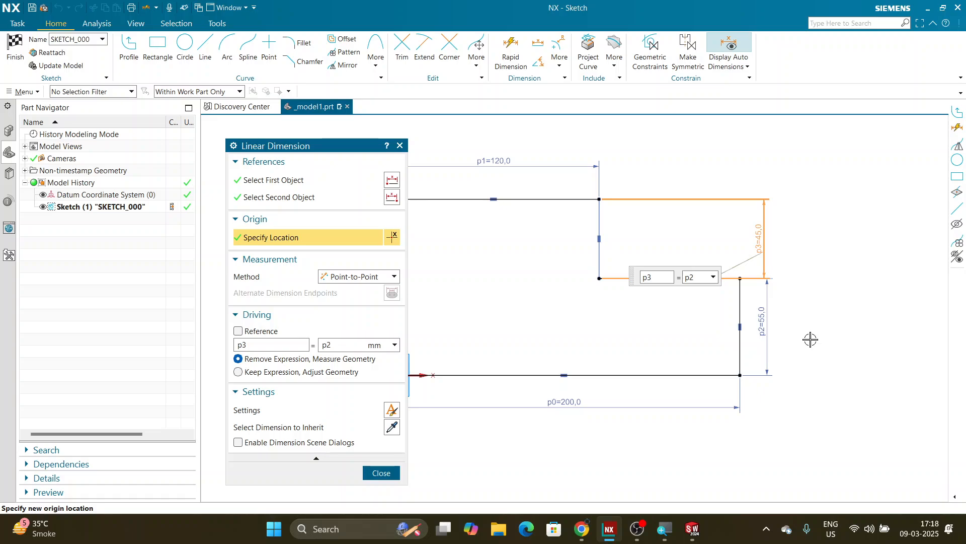
{"action": "type", "text": "-10"}
{"action": "key", "text": "Return"}
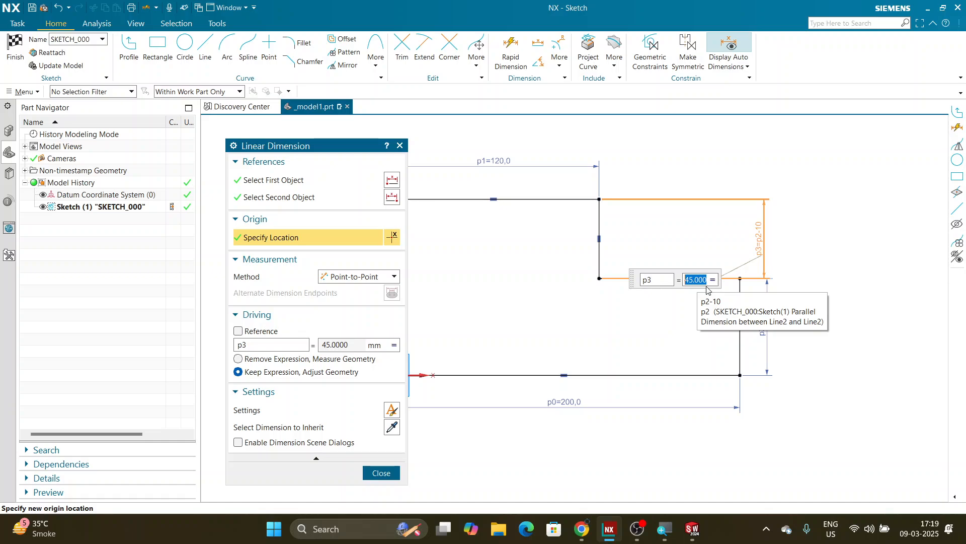
{"action": "key", "text": "Escape"}
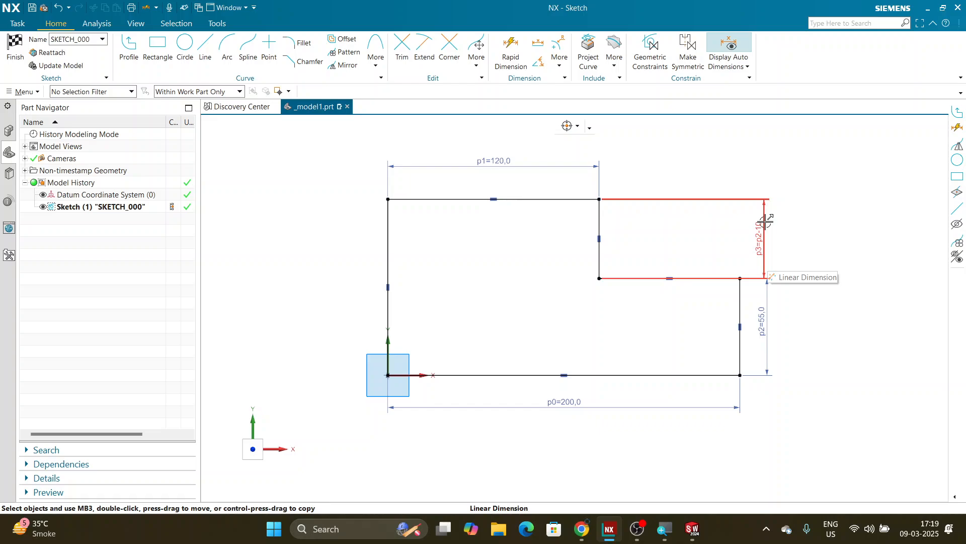
Test the height link by setting p2 to 30 mm and back to 55 mm, checking p3's value each time
{"action": "double_click", "coordinate": [764, 313]}
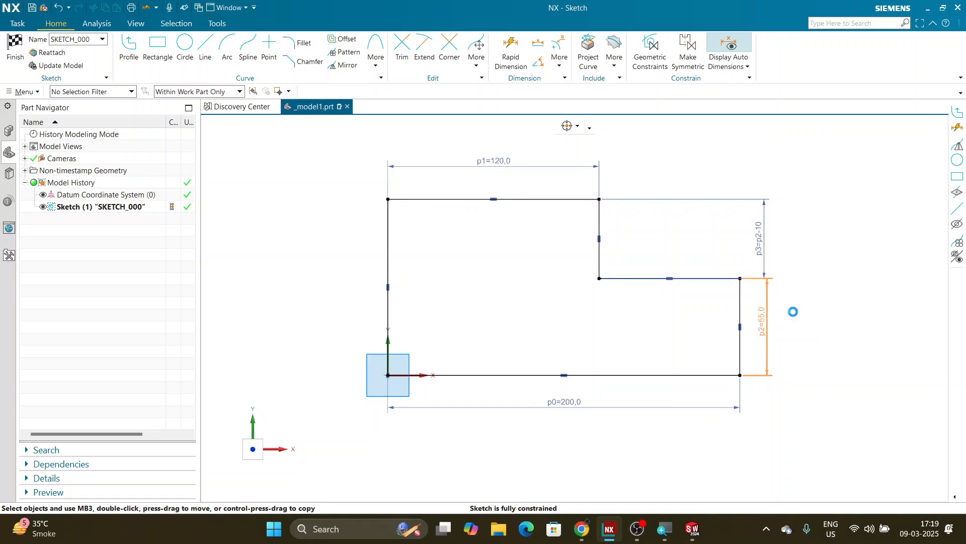
{"action": "type", "text": "30"}
{"action": "key", "text": "Return"}
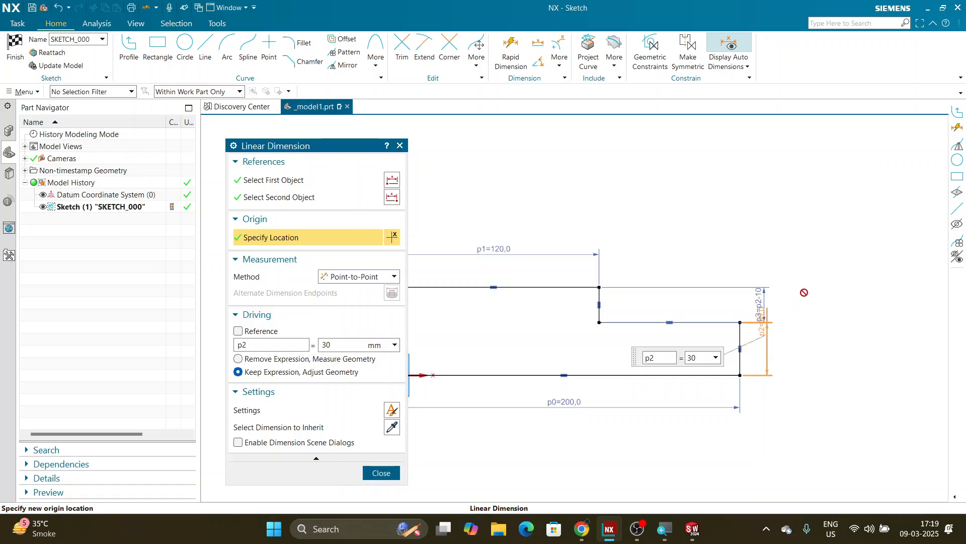
{"action": "key", "text": "Escape"}
{"action": "double_click", "coordinate": [757, 292]}
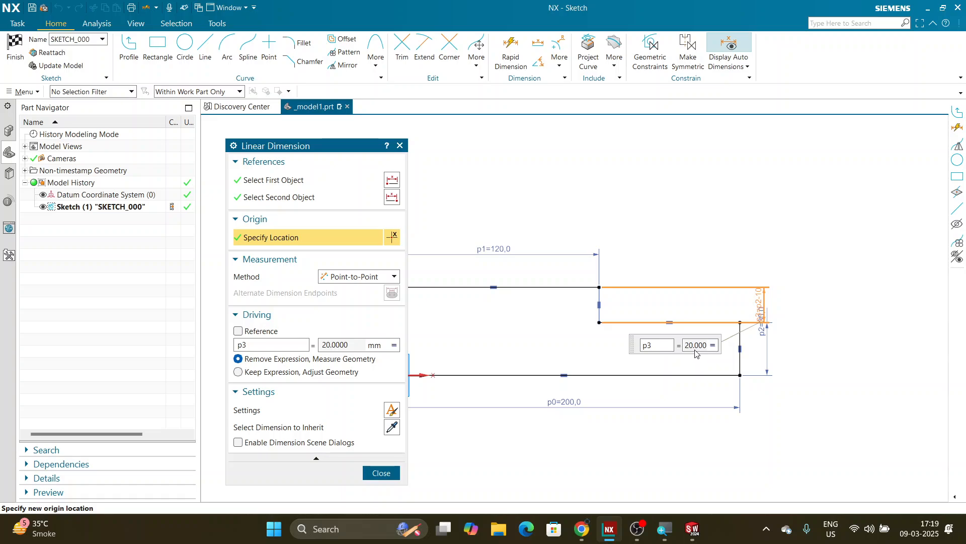
{"action": "key", "text": "Escape"}
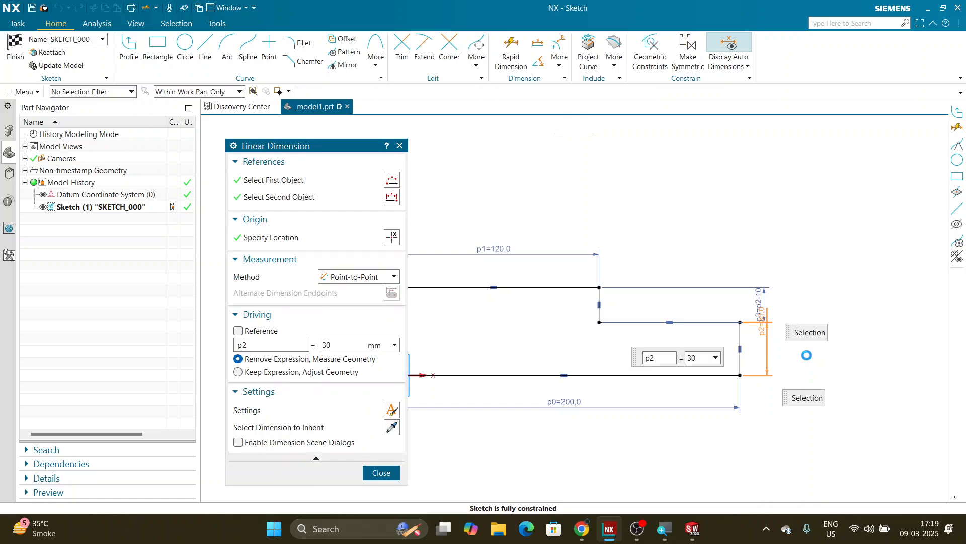
{"action": "type", "text": "55"}
{"action": "key", "text": "Return"}
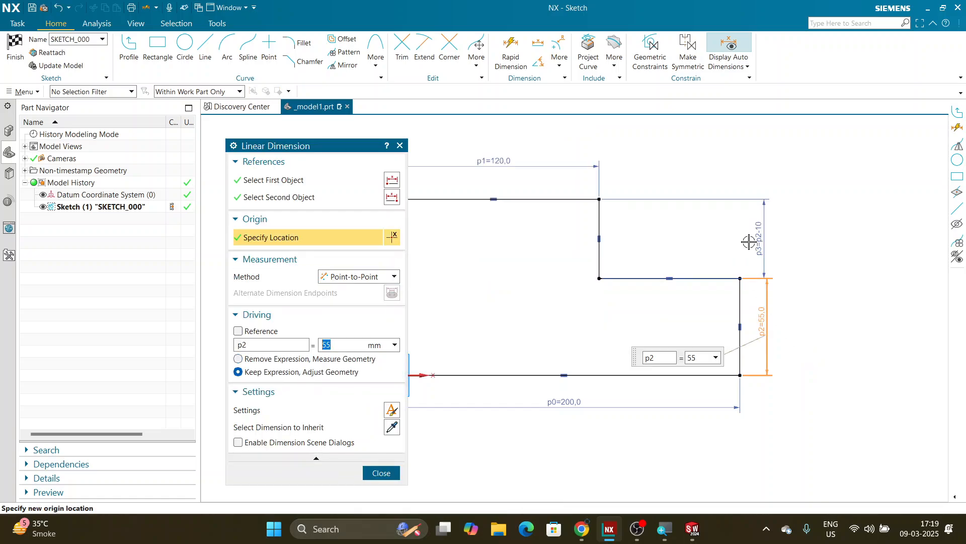
{"action": "key", "text": "Escape"}
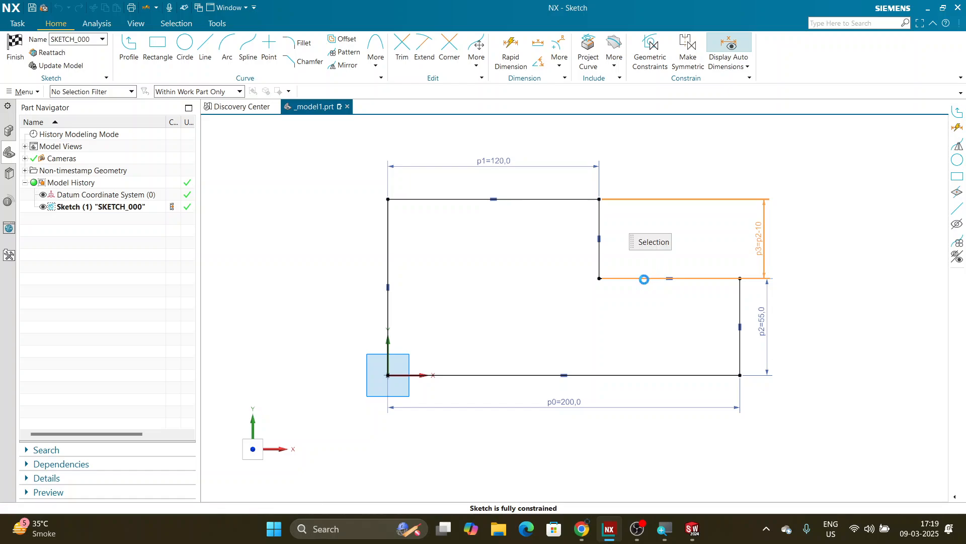
{"action": "double_click", "coordinate": [644, 277]}
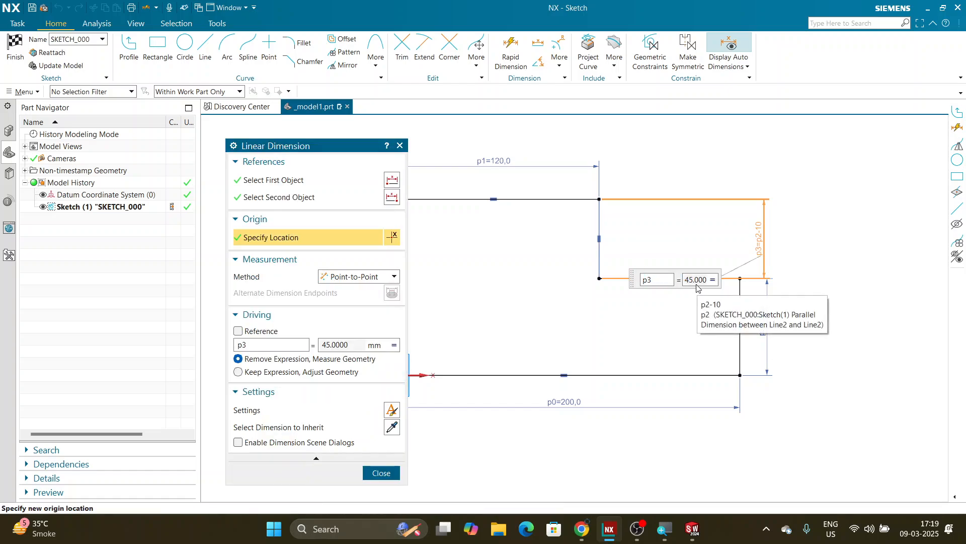
{"action": "key", "text": "Escape"}
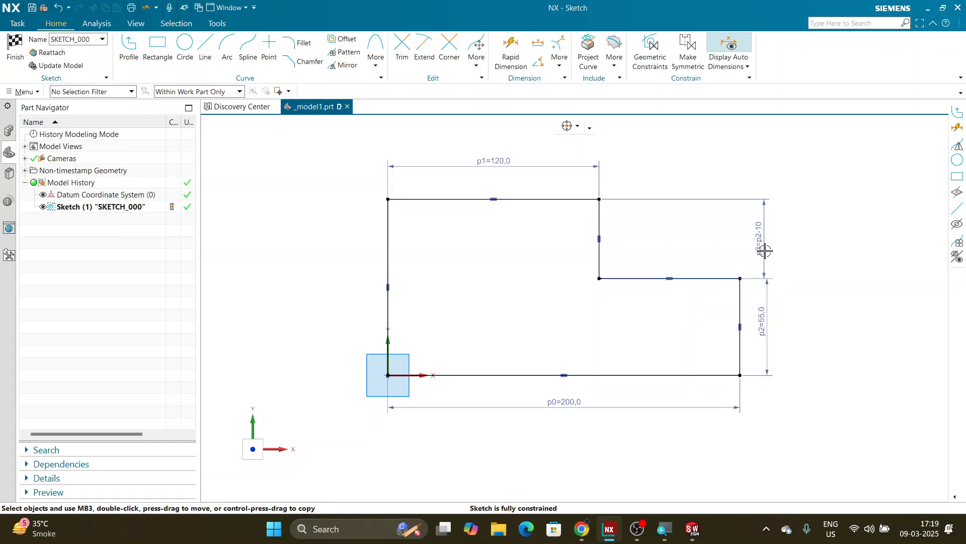
Align the p3 dimension with the p2 dimension and open the Expressions table beside the fully visible sketch
{"action": "left_click_drag", "start_coordinate": [769, 246], "coordinate": [760, 238]}
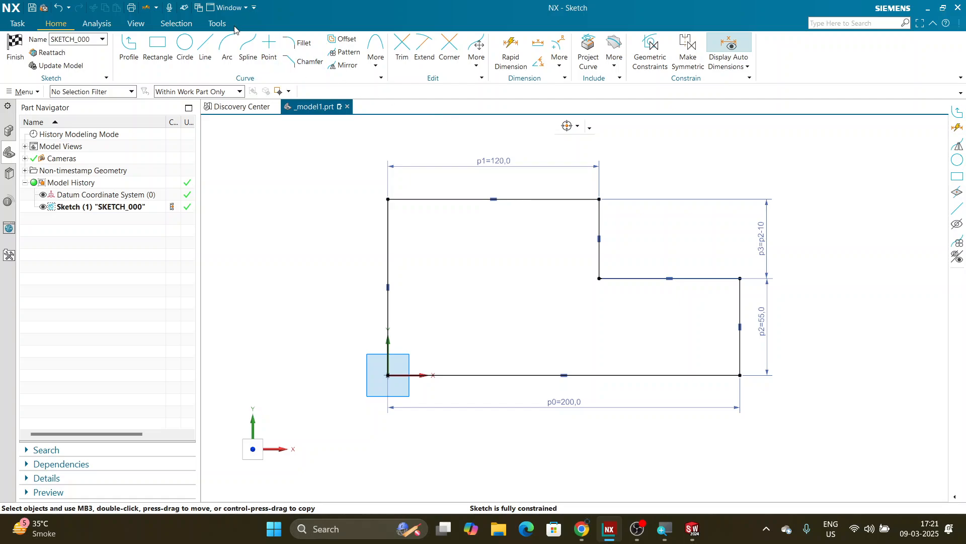
{"action": "left_click", "coordinate": [214, 28]}
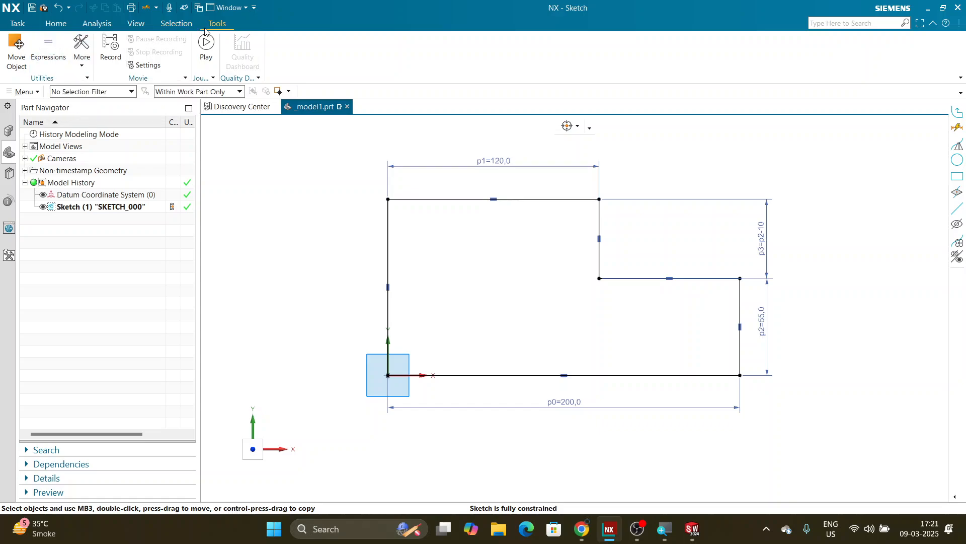
{"action": "left_click", "coordinate": [57, 25]}
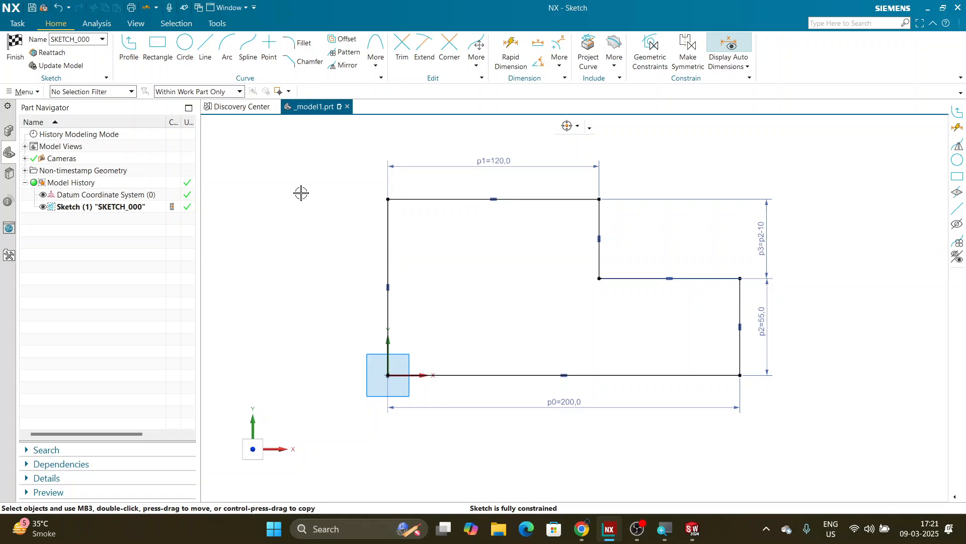
{"action": "key", "text": "ctrl+e"}
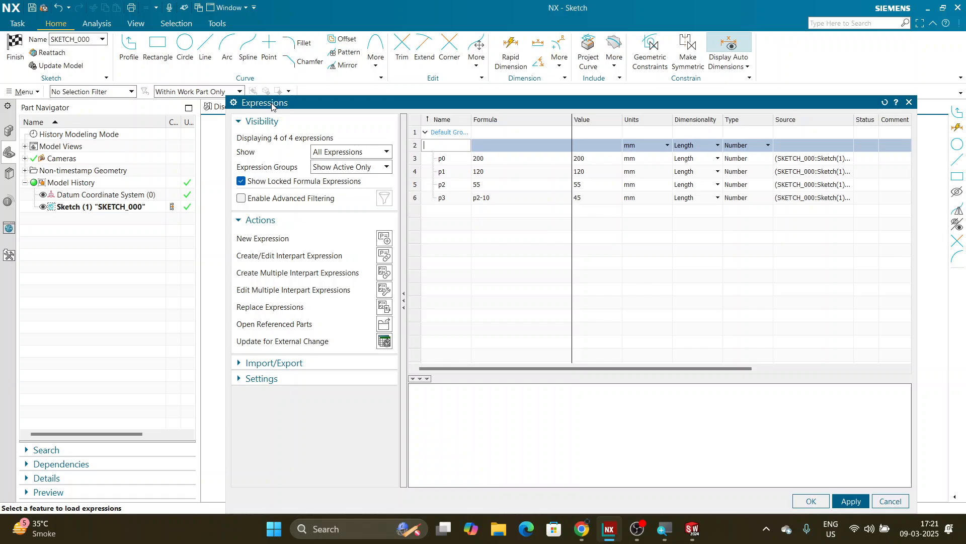
{"action": "mouse_move", "coordinate": [453, 106]}
{"action": "left_mouse_down"}
{"action": "mouse_move", "coordinate": [416, 141]}
{"action": "mouse_move", "coordinate": [373, 229]}
{"action": "mouse_move", "coordinate": [227, 157]}
{"action": "mouse_move", "coordinate": [221, 141]}
{"action": "mouse_move", "coordinate": [177, 109]}
{"action": "mouse_move", "coordinate": [43, 109]}
{"action": "left_mouse_up"}
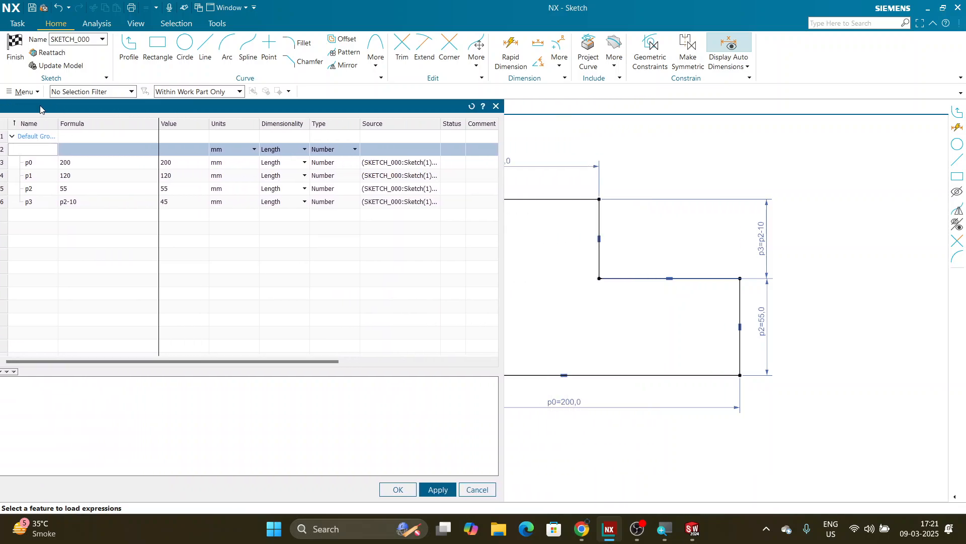
{"action": "scroll", "coordinate": [695, 290], "scroll_direction": "down", "scroll_amount": 2}
{"action": "scroll", "coordinate": [568, 268], "scroll_direction": "up", "scroll_amount": 5}
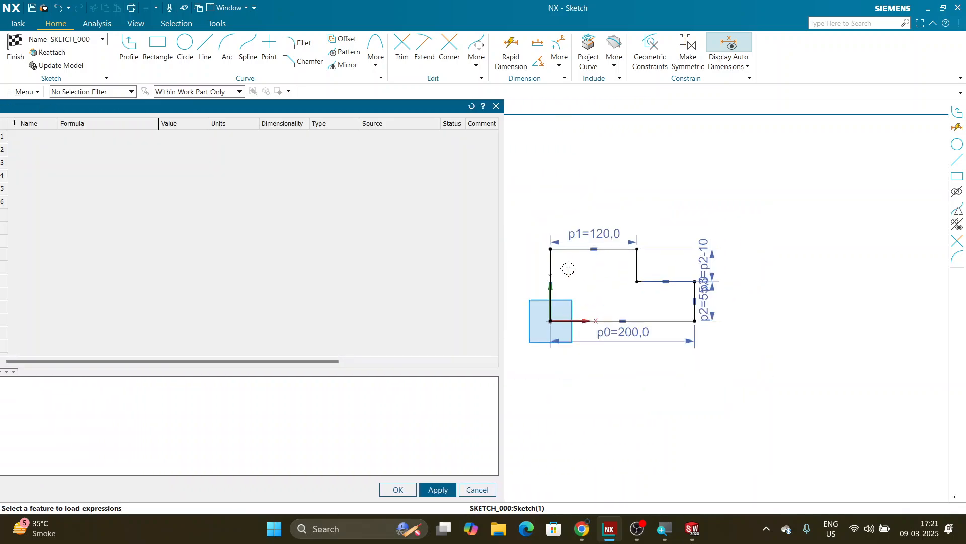
{"action": "scroll", "coordinate": [755, 287], "scroll_direction": "down", "scroll_amount": 3}
{"action": "scroll", "coordinate": [664, 281], "scroll_direction": "up", "scroll_amount": 2}
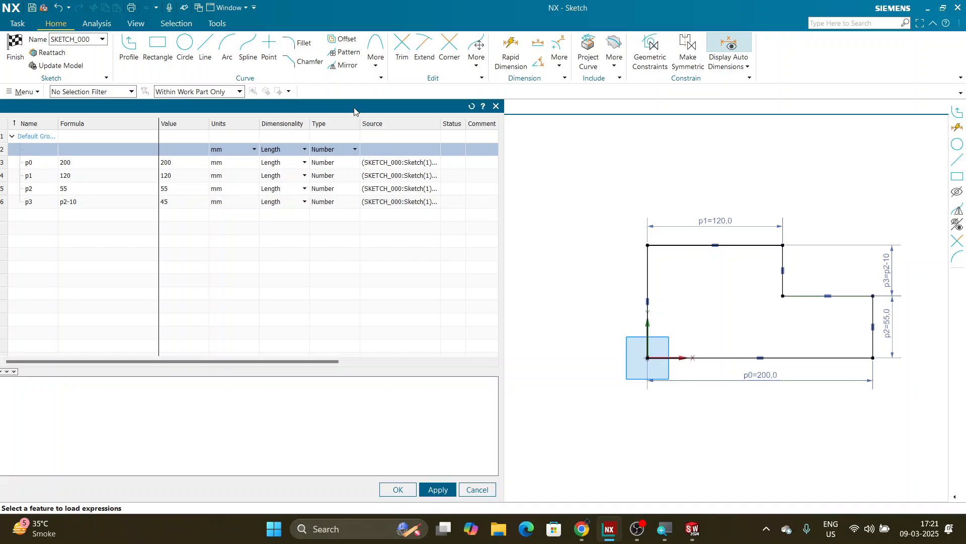
{"action": "left_click_drag", "start_coordinate": [353, 107], "coordinate": [459, 131]}
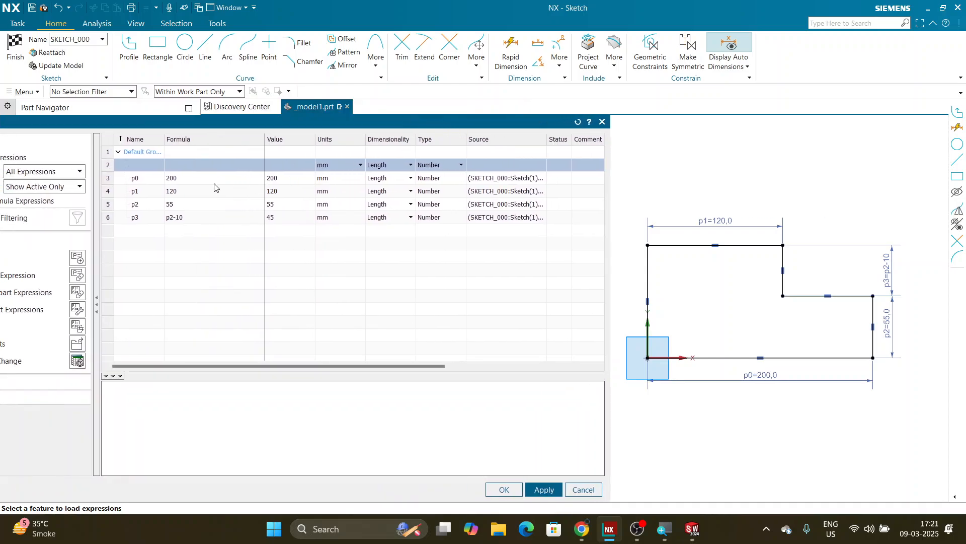
Examine the names and formulas of the sketch dimensions p0 to p3 in the expressions table
{"action": "left_click", "coordinate": [187, 178]}
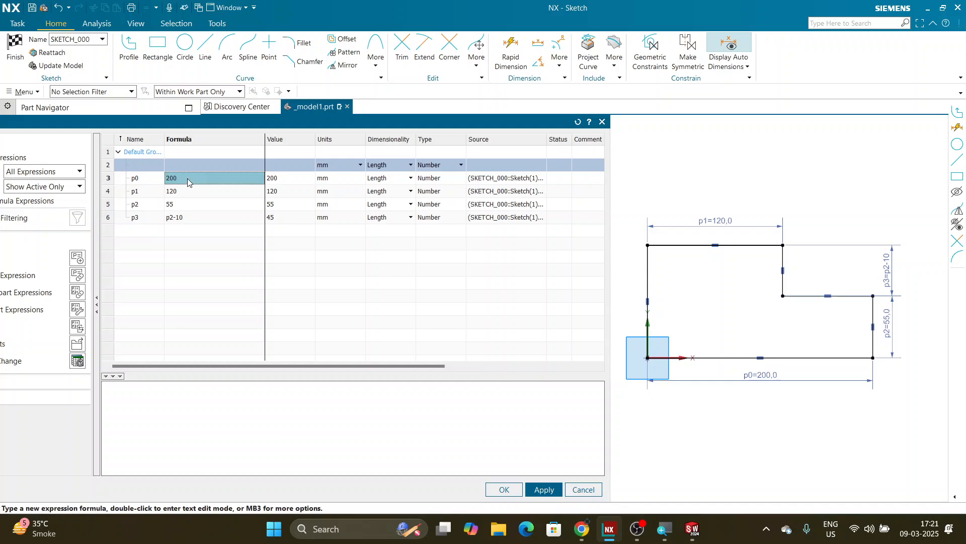
{"action": "left_click", "coordinate": [186, 200]}
{"action": "left_click", "coordinate": [147, 180]}
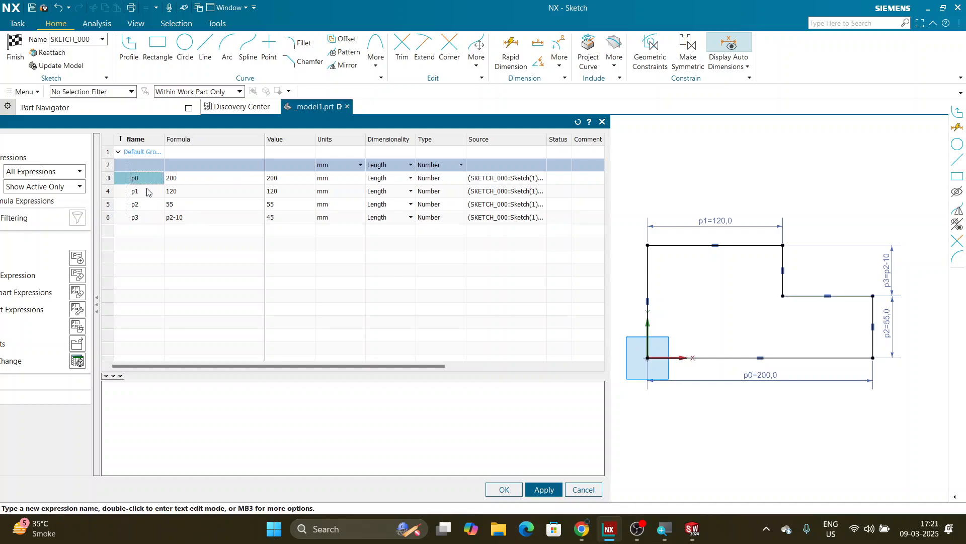
{"action": "left_click", "coordinate": [146, 191]}
{"action": "left_click", "coordinate": [145, 204]}
{"action": "left_click", "coordinate": [145, 222]}
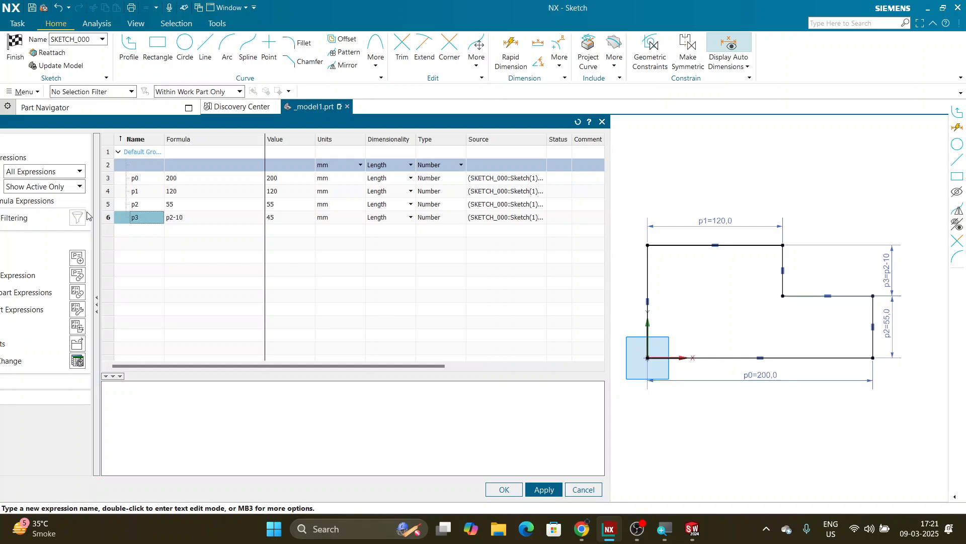
Change the formula of p3 to p2-5 in the expressions table and accept it
{"action": "left_click", "coordinate": [179, 222]}
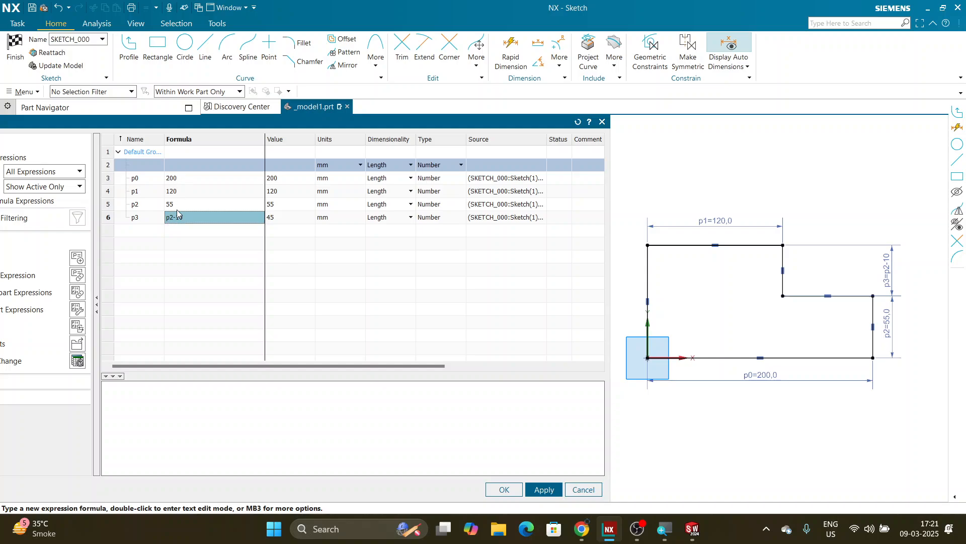
{"action": "double_click", "coordinate": [189, 216]}
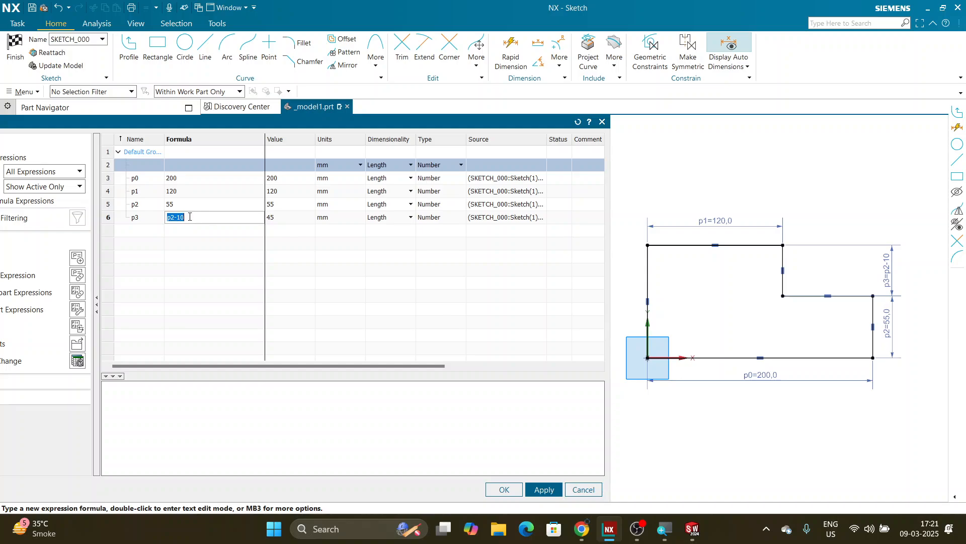
{"action": "left_click", "coordinate": [199, 220]}
{"action": "type", "text": "5"}
{"action": "key", "text": "Return"}
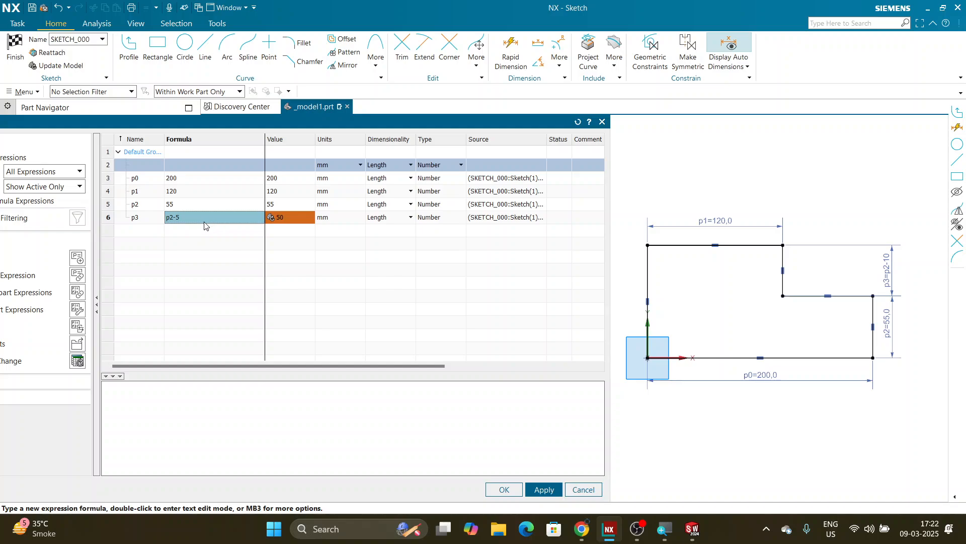
{"action": "left_click", "coordinate": [532, 489]}
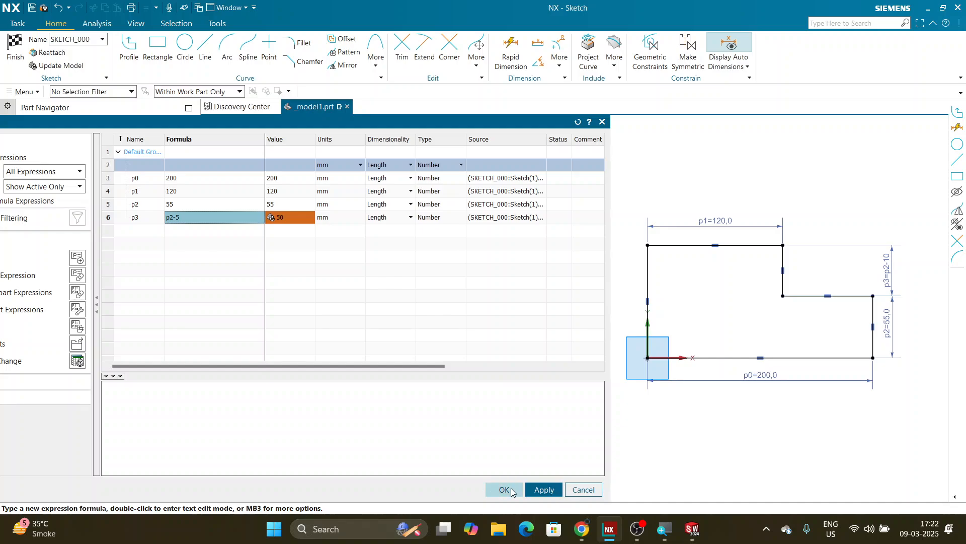
{"action": "key", "text": "Return"}
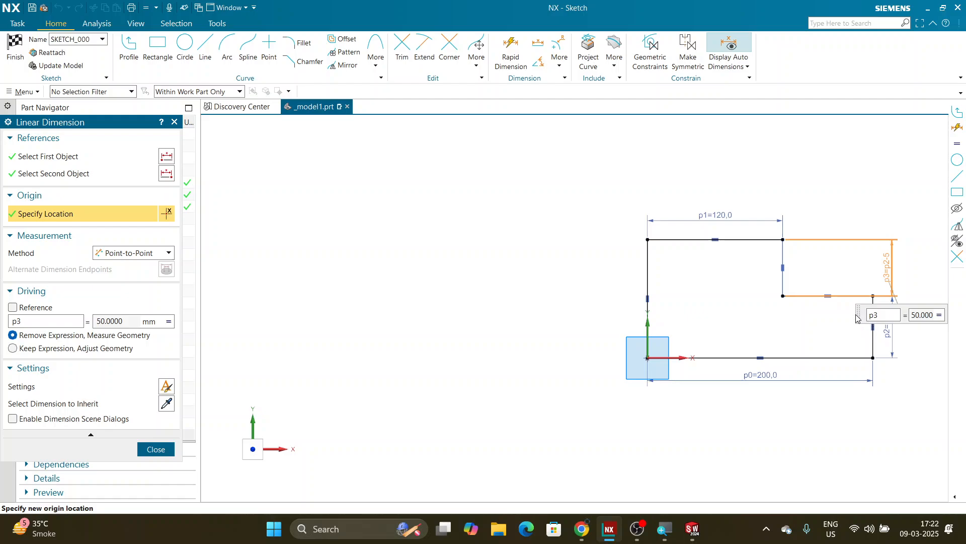
Check the expression behind the upper step height in its dimension editor, moving the value box clear, and close the editor
{"action": "left_click_drag", "start_coordinate": [857, 317], "coordinate": [642, 320]}
{"action": "left_click", "coordinate": [711, 320]}
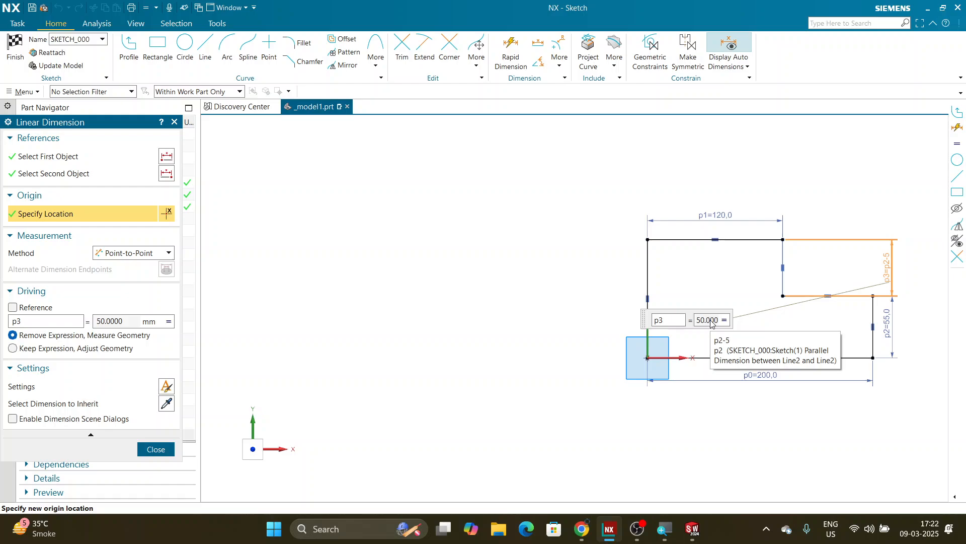
{"action": "left_click", "coordinate": [156, 449]}
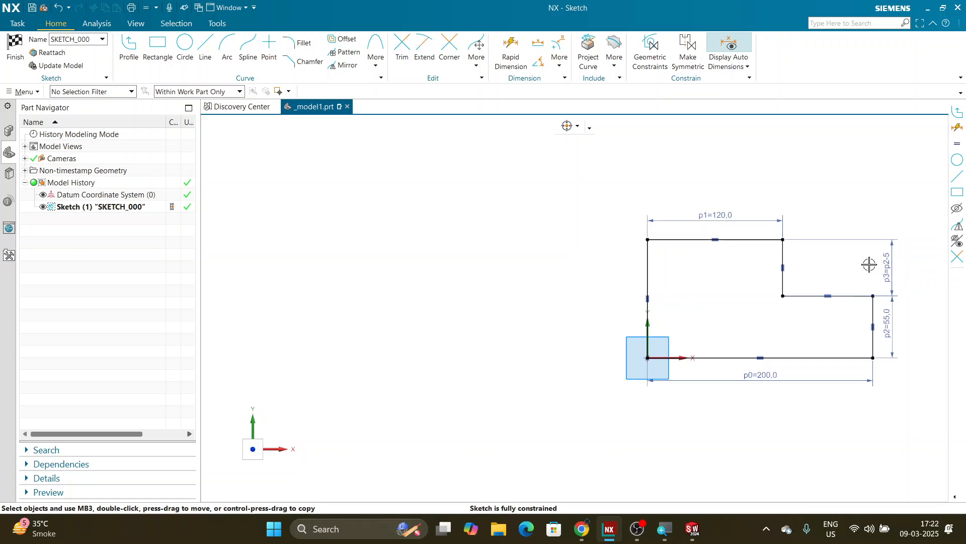
{"action": "key", "text": "super+e"}
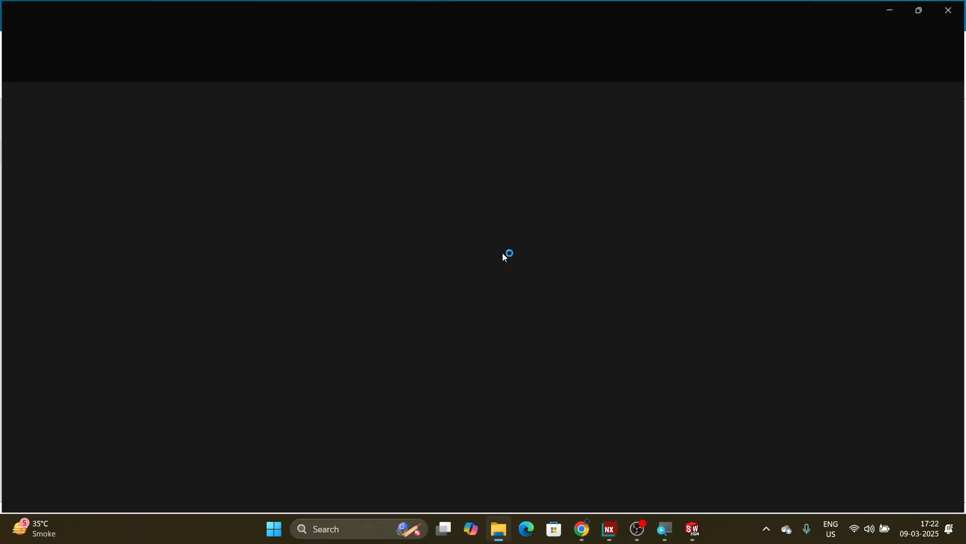
{"action": "left_click", "coordinate": [952, 9]}
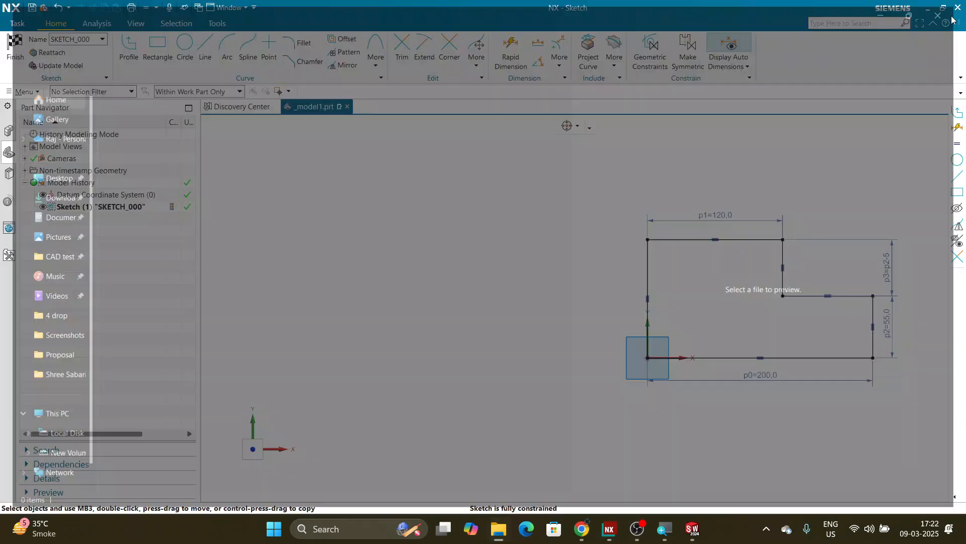
Check the formula of p3 in the Expressions table against the upper step height dimension and close the table
{"action": "key", "text": "ctrl+e"}
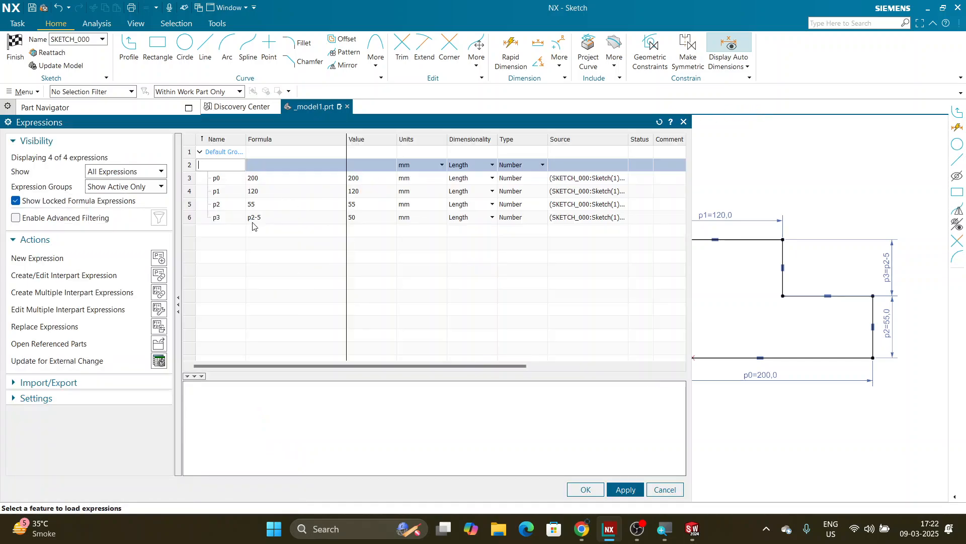
{"action": "left_click", "coordinate": [266, 223]}
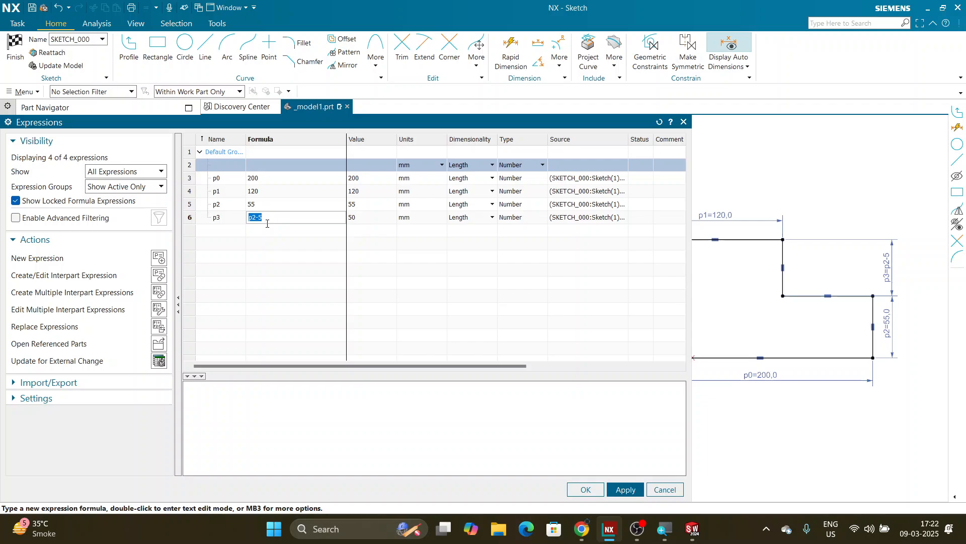
{"action": "left_click", "coordinate": [585, 490]}
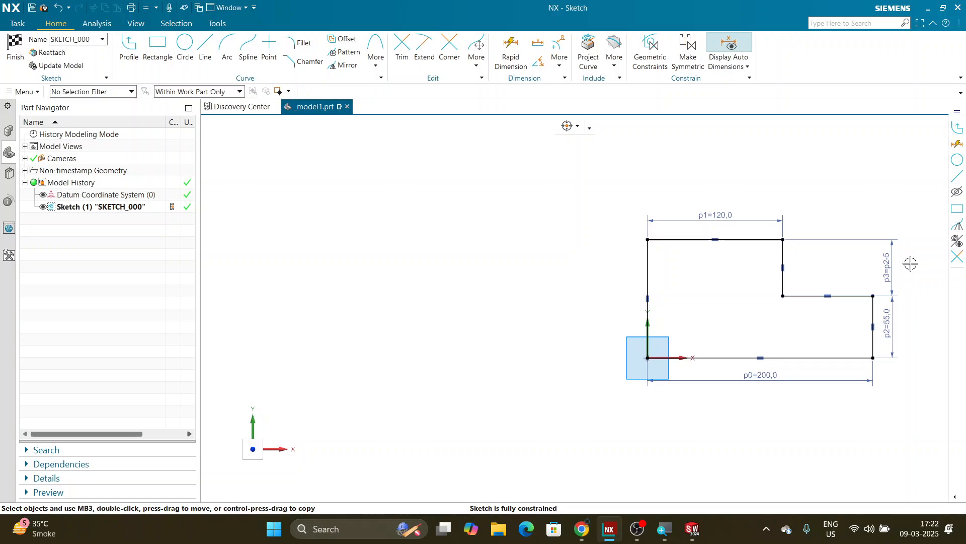
{"action": "scroll", "coordinate": [880, 265], "scroll_direction": "up", "scroll_amount": 3}
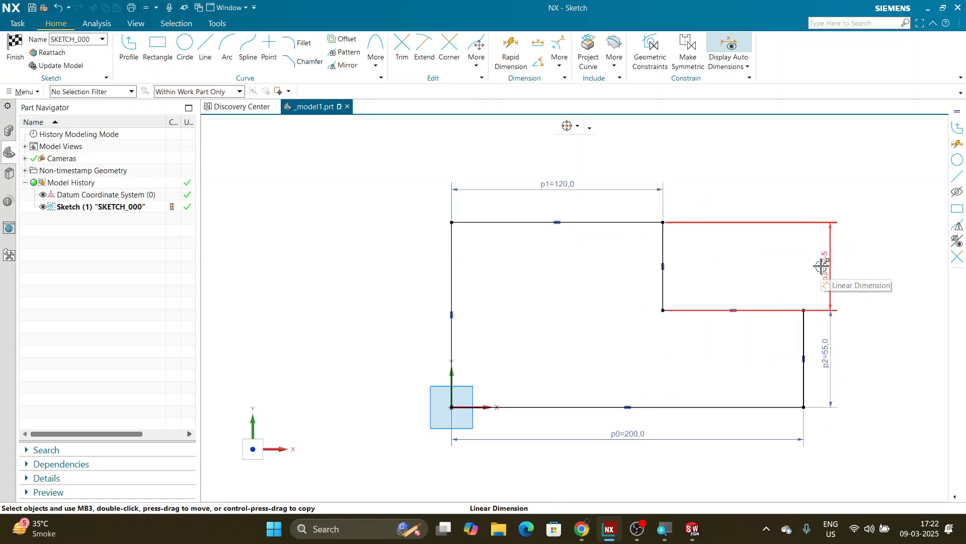
{"action": "key", "text": "ctrl+e"}
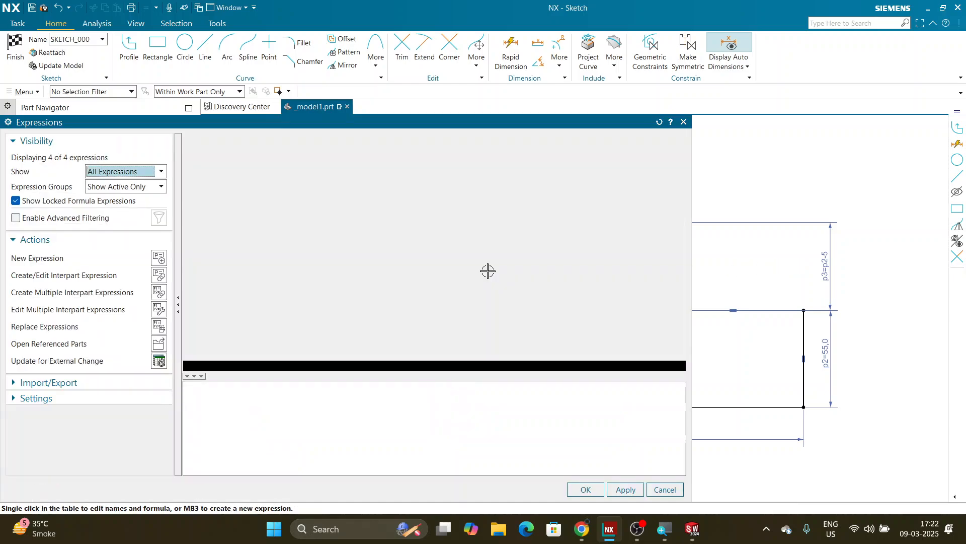
{"action": "left_click", "coordinate": [266, 217]}
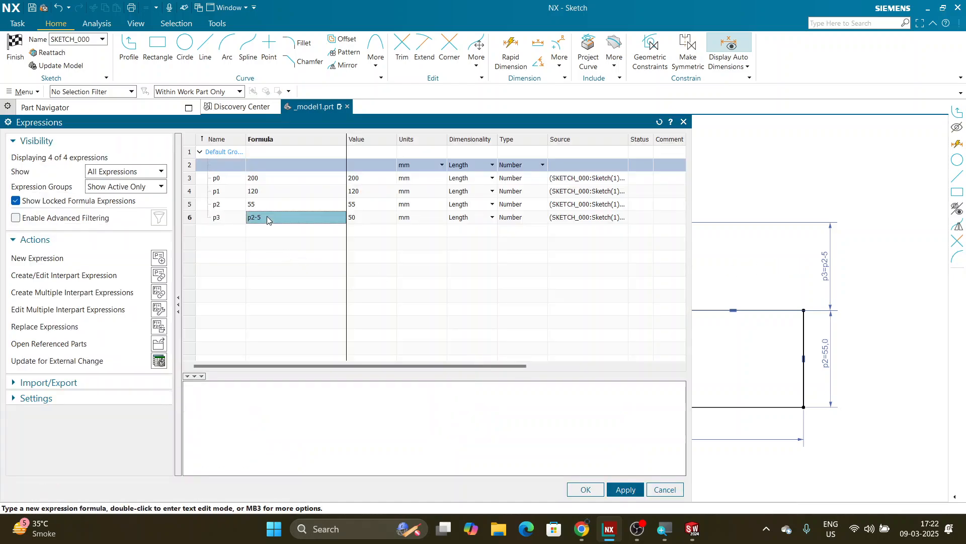
{"action": "double_click", "coordinate": [267, 216]}
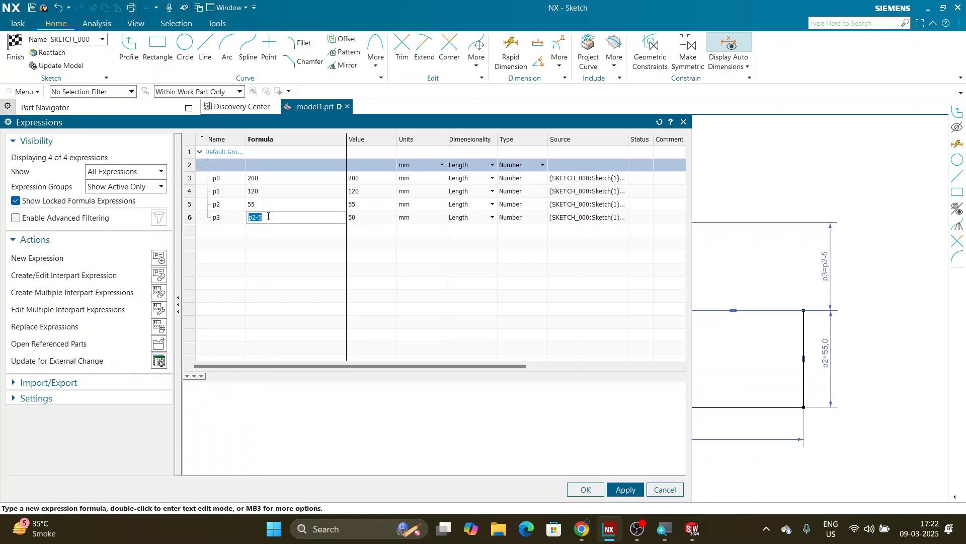
{"action": "left_click", "coordinate": [599, 486]}
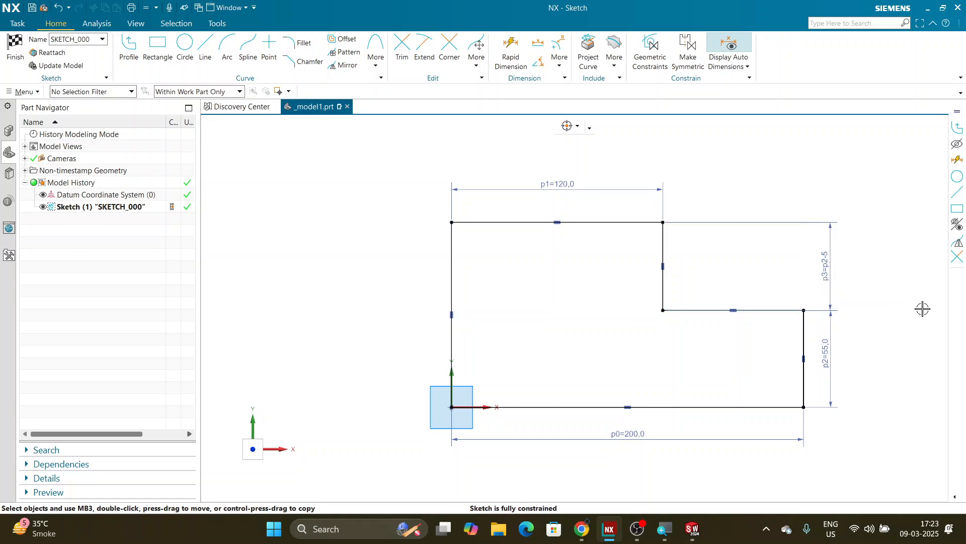
Make the upper step height dimension p3 a constant 50 mm instead of a formula and close its editor
{"action": "double_click", "coordinate": [834, 268]}
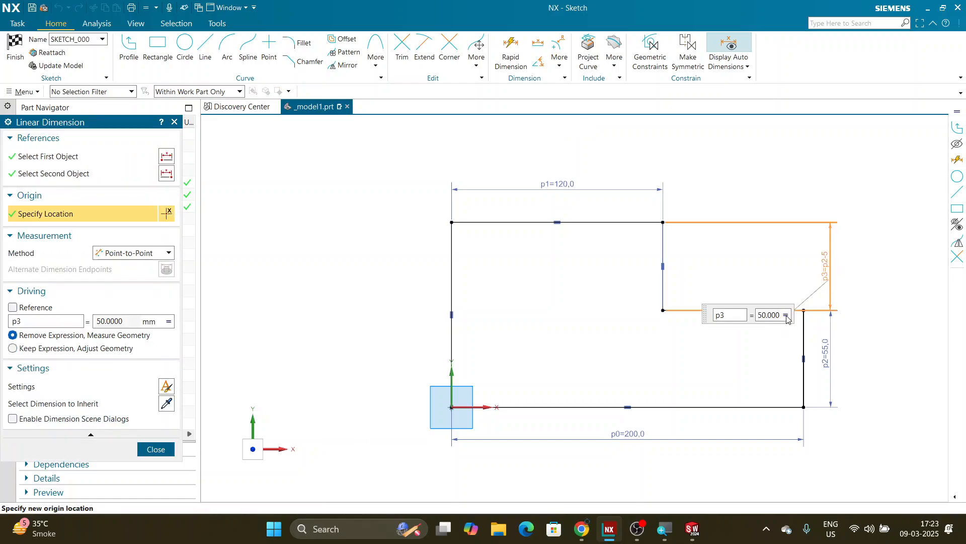
{"action": "left_click", "coordinate": [786, 316]}
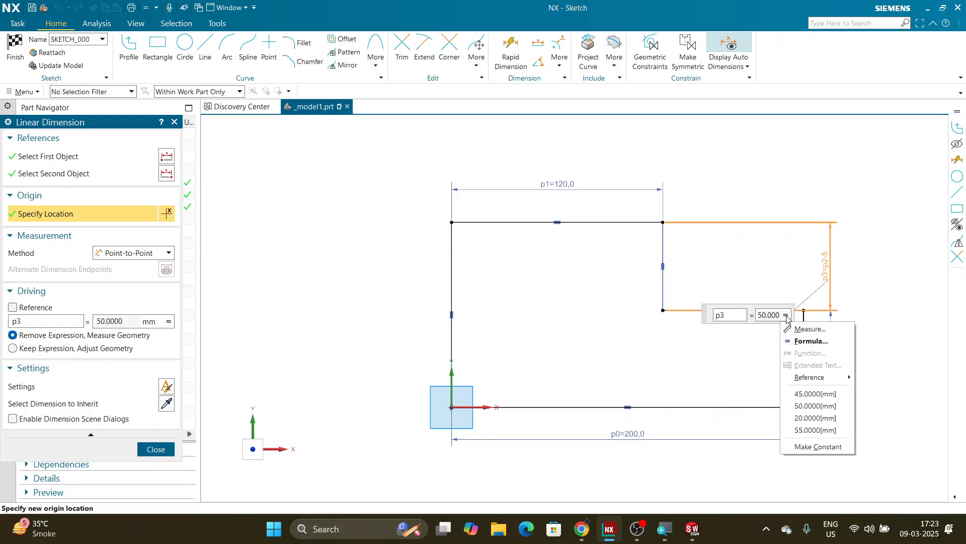
{"action": "left_click", "coordinate": [807, 447]}
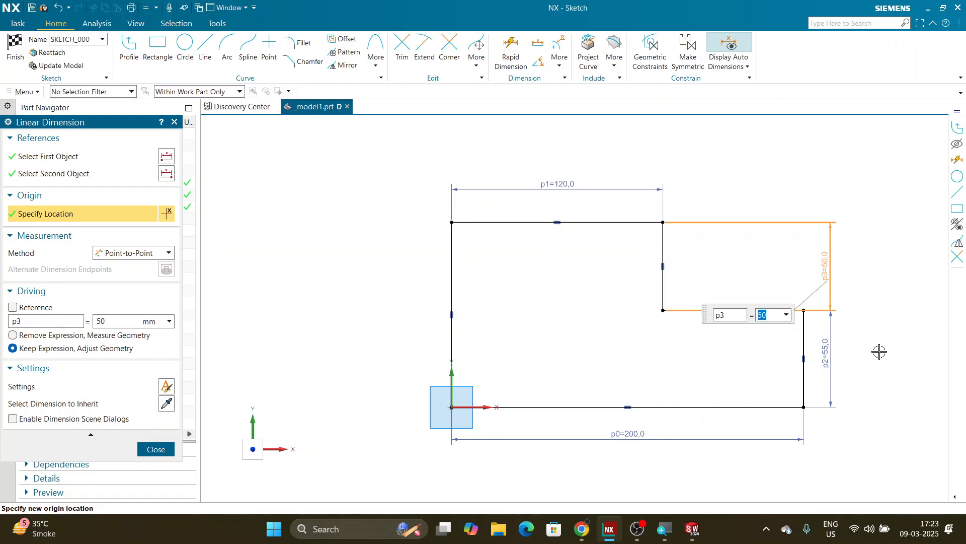
{"action": "middle_click", "coordinate": [881, 347]}
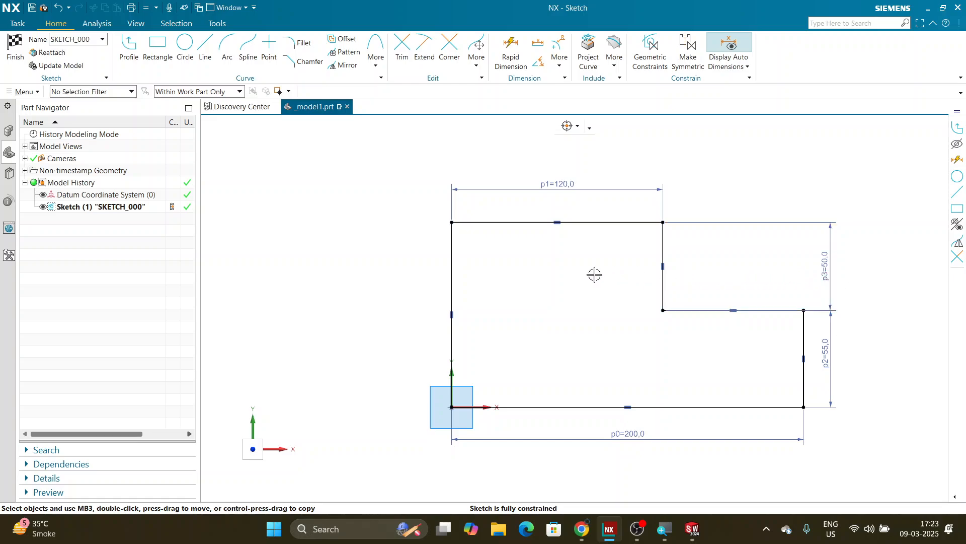
Sketch a circle about 51.5 mm in diameter inside the profile, centred about 60 mm from the left edge and 50 mm above the base
{"action": "scroll", "coordinate": [594, 275], "scroll_direction": "down", "scroll_amount": 3}
{"action": "scroll", "coordinate": [591, 288], "scroll_direction": "up", "scroll_amount": 3}
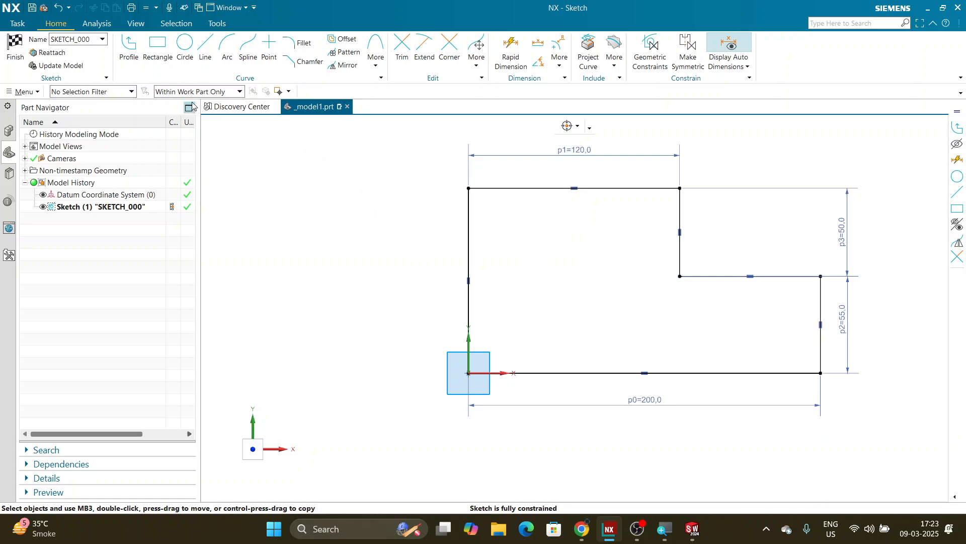
{"action": "left_click", "coordinate": [185, 50]}
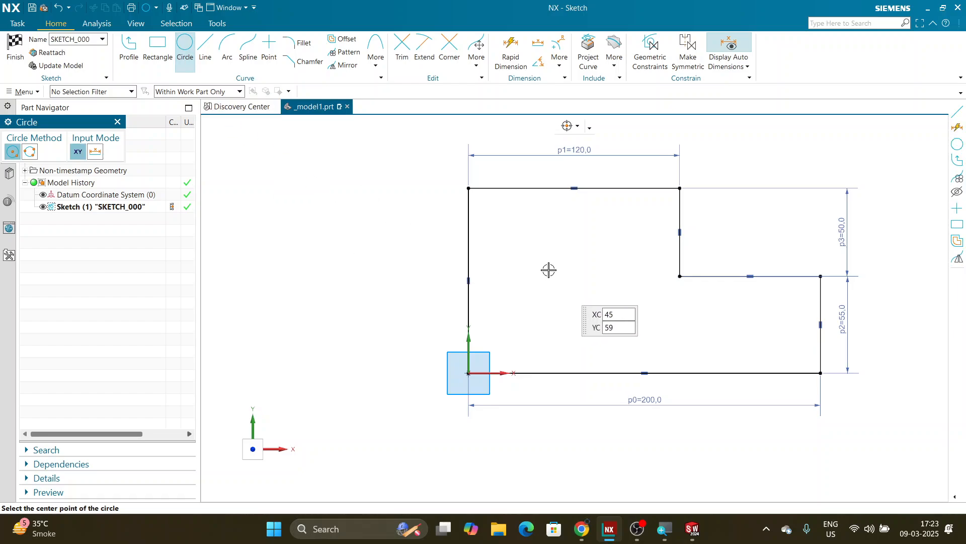
{"action": "left_click", "coordinate": [574, 285]}
{"action": "left_click", "coordinate": [587, 327]}
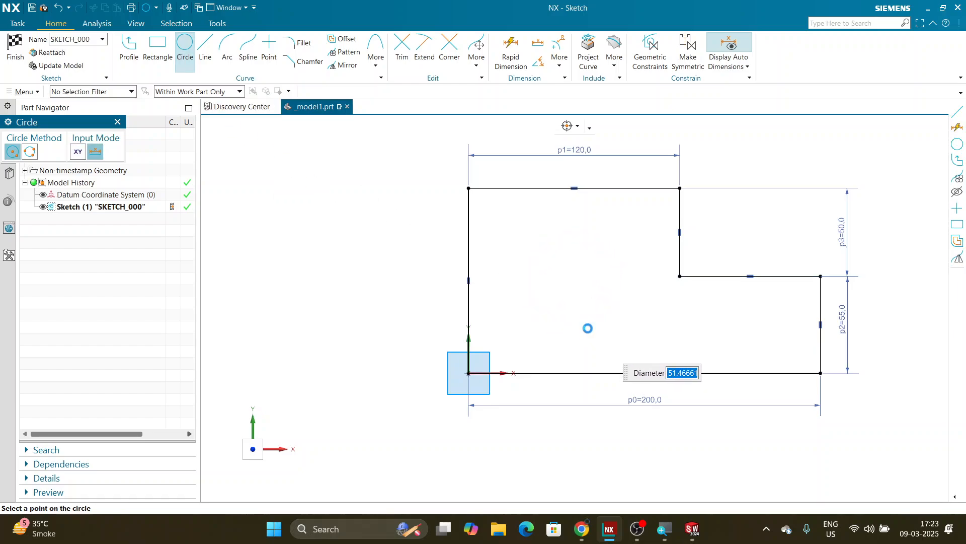
{"action": "key", "text": "Escape"}
Reposition the circle's horizontal and vertical location dimensions so that both lie clear of the circle
{"action": "scroll", "coordinate": [603, 254], "scroll_direction": "up", "scroll_amount": 1}
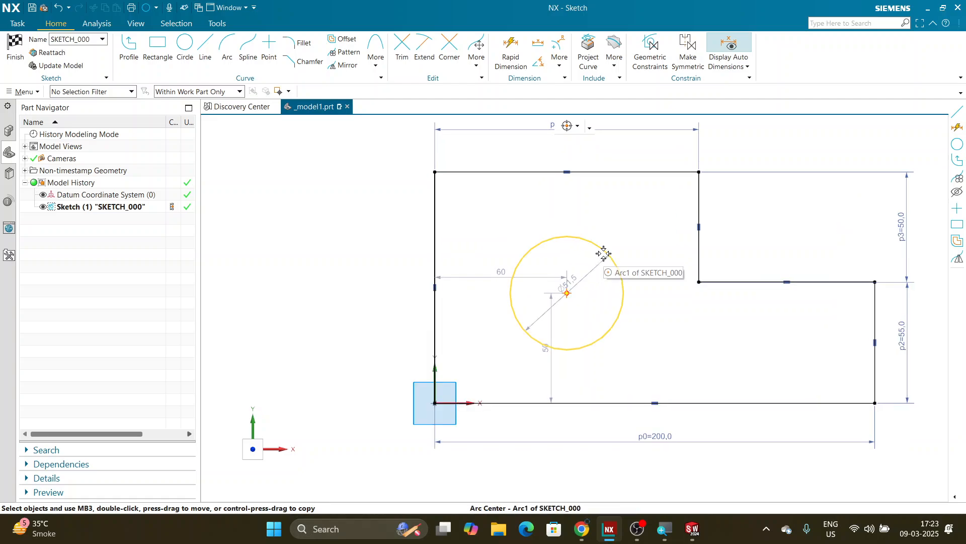
{"action": "left_click_drag", "start_coordinate": [492, 271], "coordinate": [499, 220]}
{"action": "scroll", "coordinate": [582, 253], "scroll_direction": "down", "scroll_amount": 2}
{"action": "scroll", "coordinate": [574, 187], "scroll_direction": "up", "scroll_amount": 2}
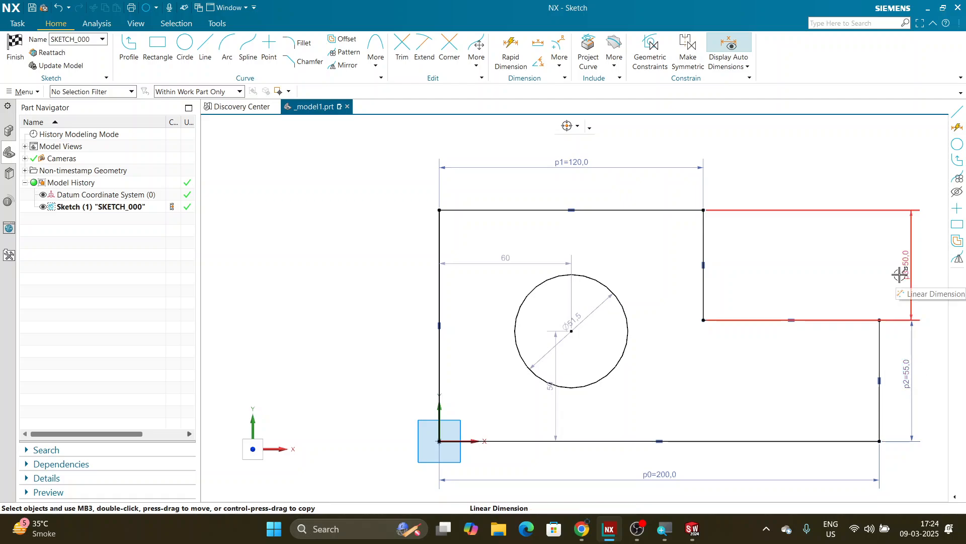
{"action": "mouse_move", "coordinate": [555, 370]}
{"action": "left_mouse_down"}
{"action": "mouse_move", "coordinate": [460, 367]}
{"action": "mouse_move", "coordinate": [494, 368]}
{"action": "left_mouse_up"}
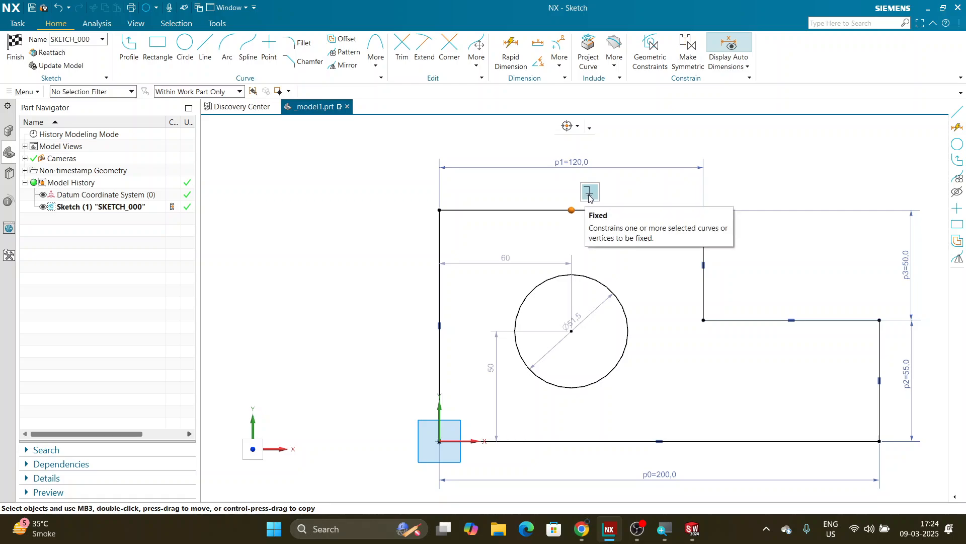
Try out dimension and vertical alignment options between the circle's centre and the top edge's midpoint
{"action": "left_click", "coordinate": [570, 332]}
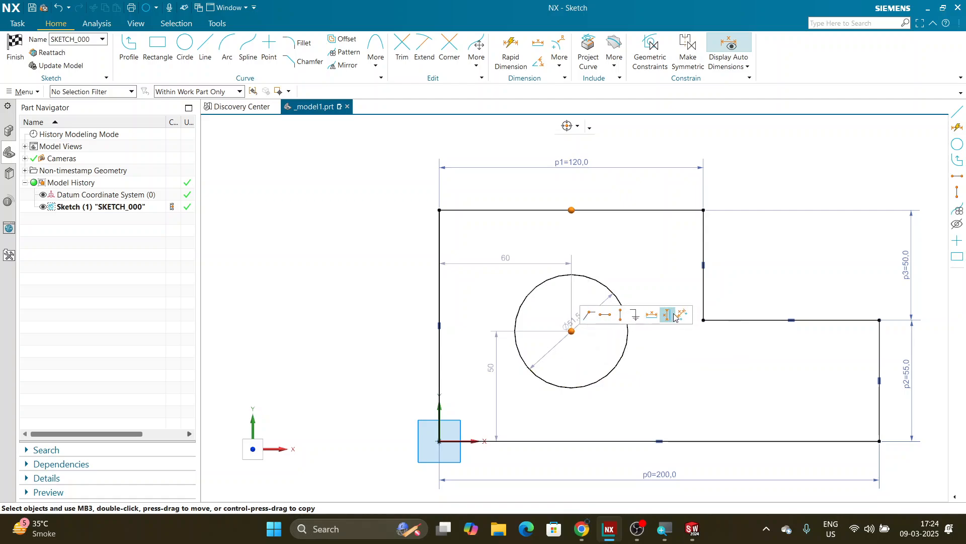
{"action": "left_click", "coordinate": [652, 315]}
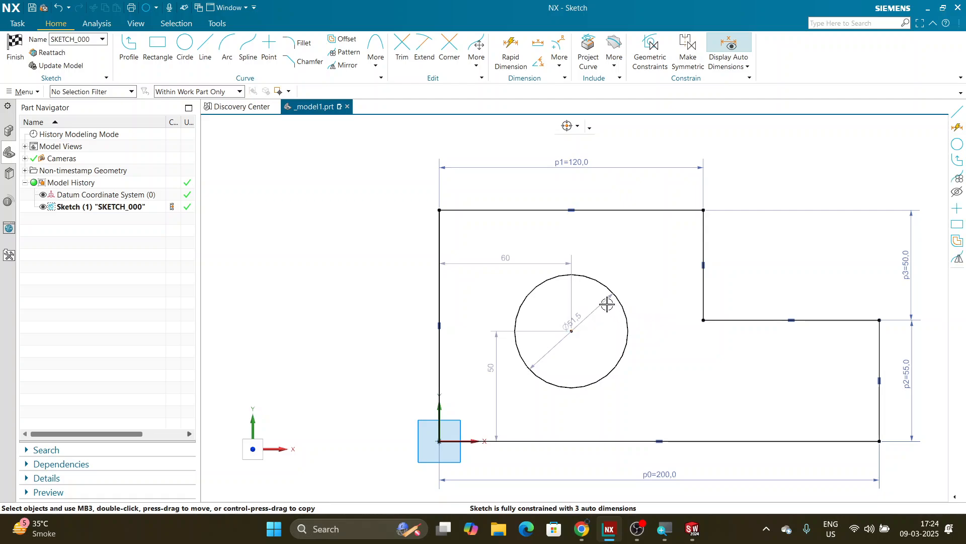
{"action": "left_click", "coordinate": [571, 210]}
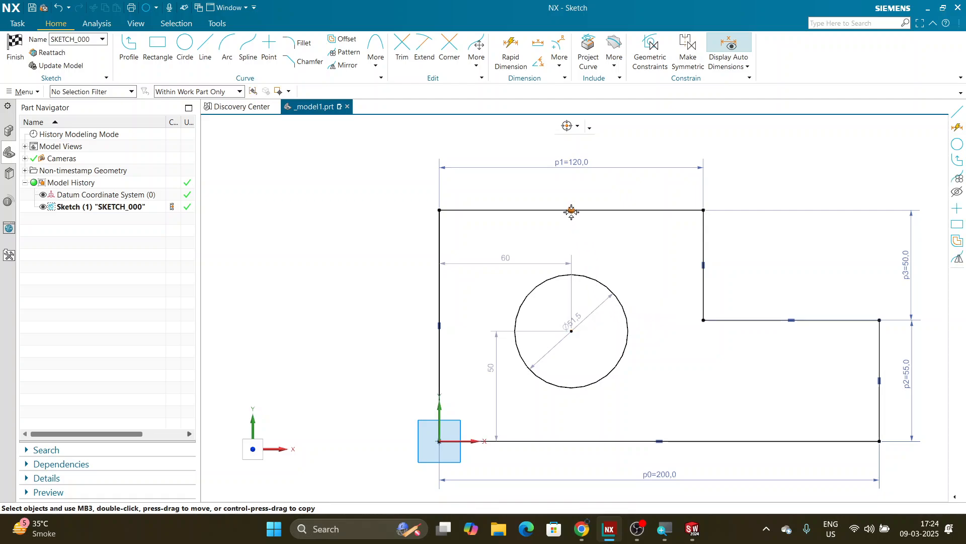
{"action": "left_click", "coordinate": [572, 330]}
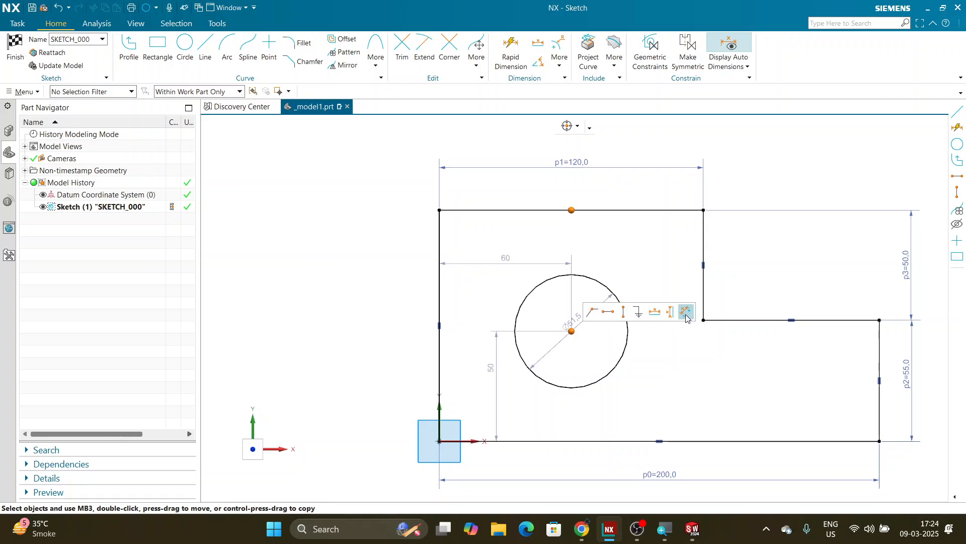
{"action": "left_click", "coordinate": [624, 313]}
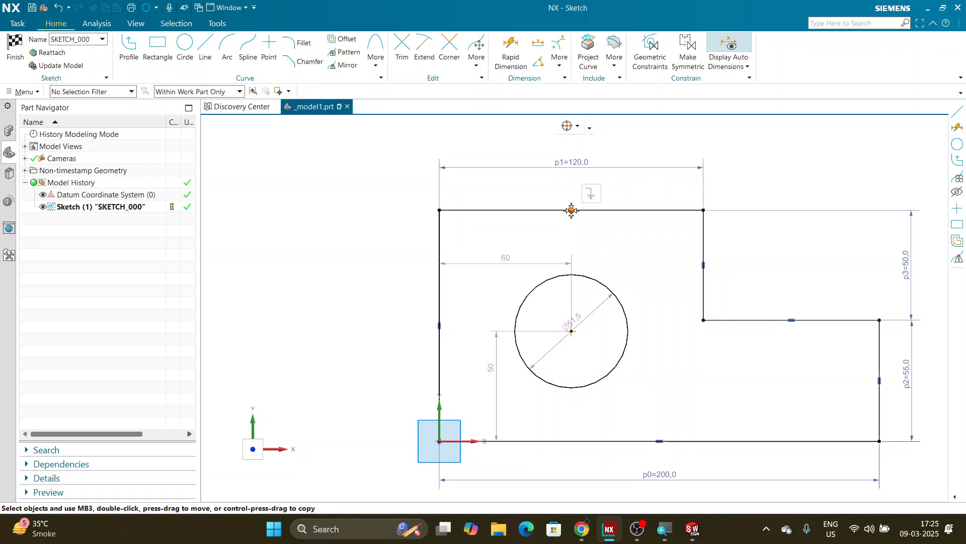
{"action": "left_click", "coordinate": [571, 331]}
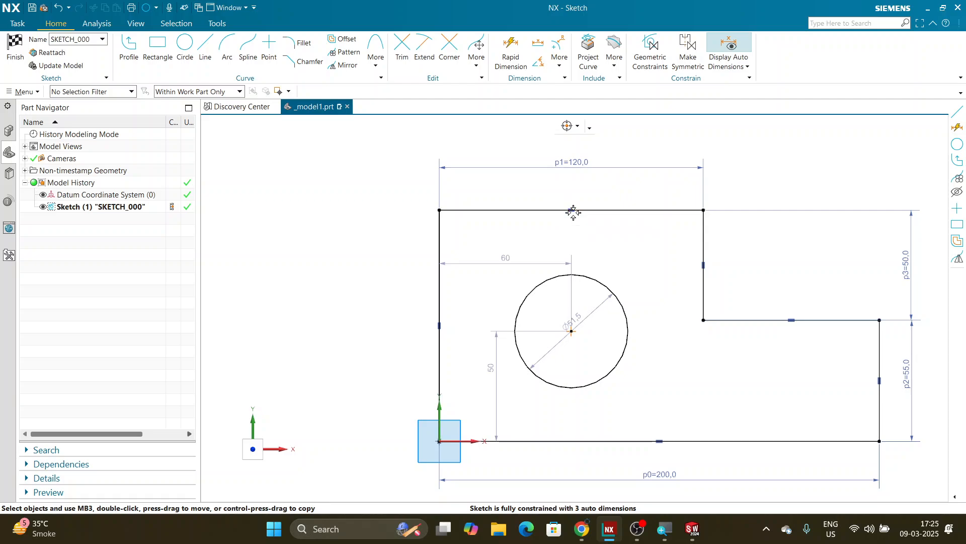
Align the circle's centre vertically with the top edge's midpoint and horizontally with the left edge's midpoint
{"action": "left_click", "coordinate": [570, 330]}
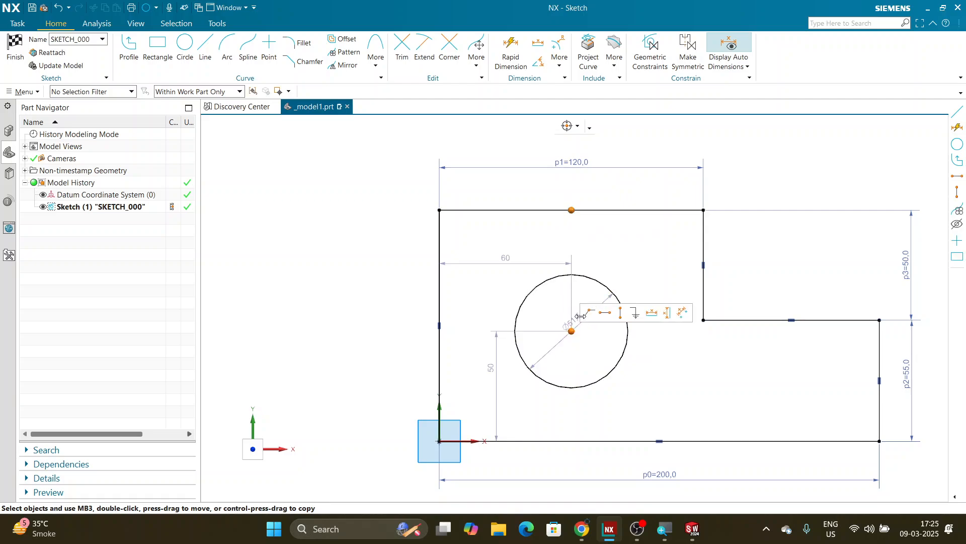
{"action": "left_click", "coordinate": [620, 315]}
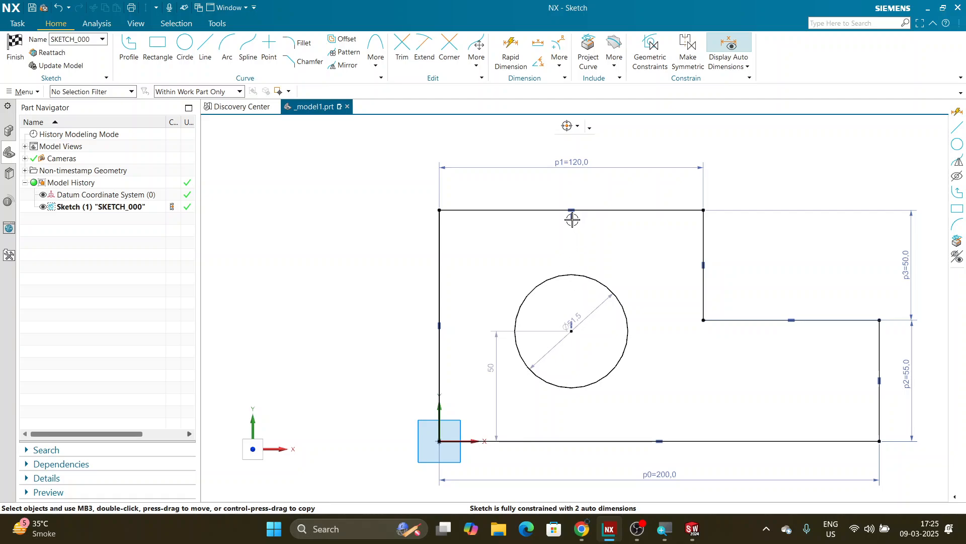
{"action": "left_click", "coordinate": [572, 331]}
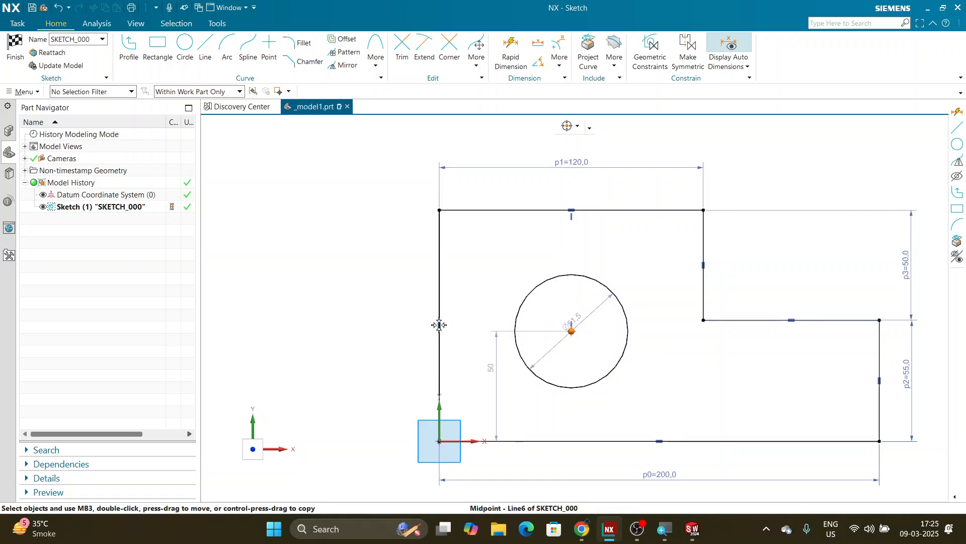
{"action": "left_click", "coordinate": [440, 325]}
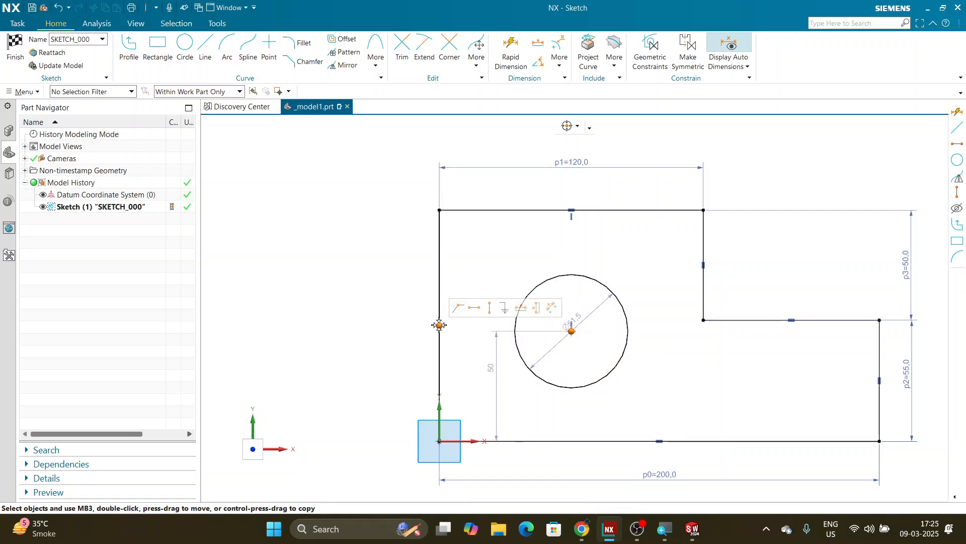
{"action": "left_click", "coordinate": [474, 308]}
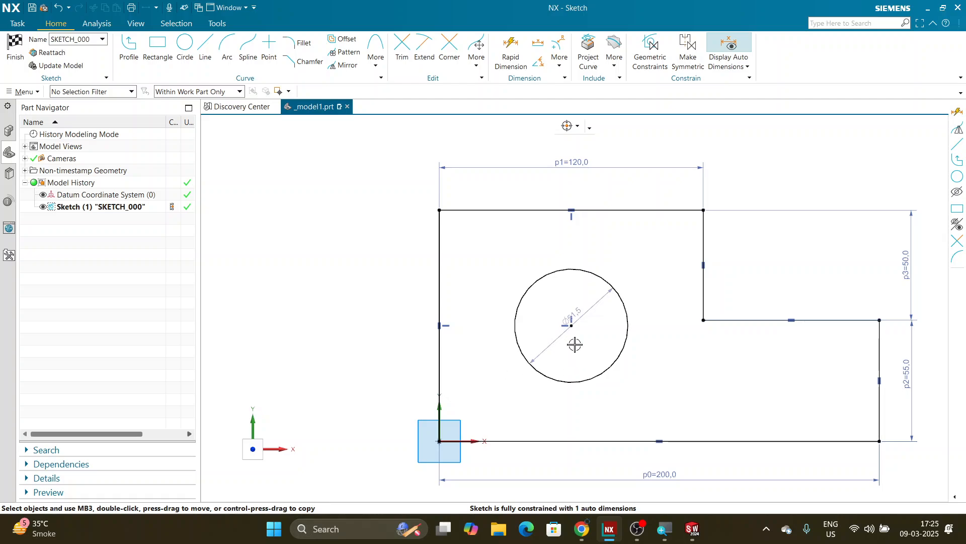
Turn the circle's automatic diameter into a driving dimension placed outside the circle and set it to 50 mm
{"action": "mouse_move", "coordinate": [577, 316]}
{"action": "left_mouse_down"}
{"action": "mouse_move", "coordinate": [656, 337]}
{"action": "mouse_move", "coordinate": [654, 352]}
{"action": "left_mouse_up"}
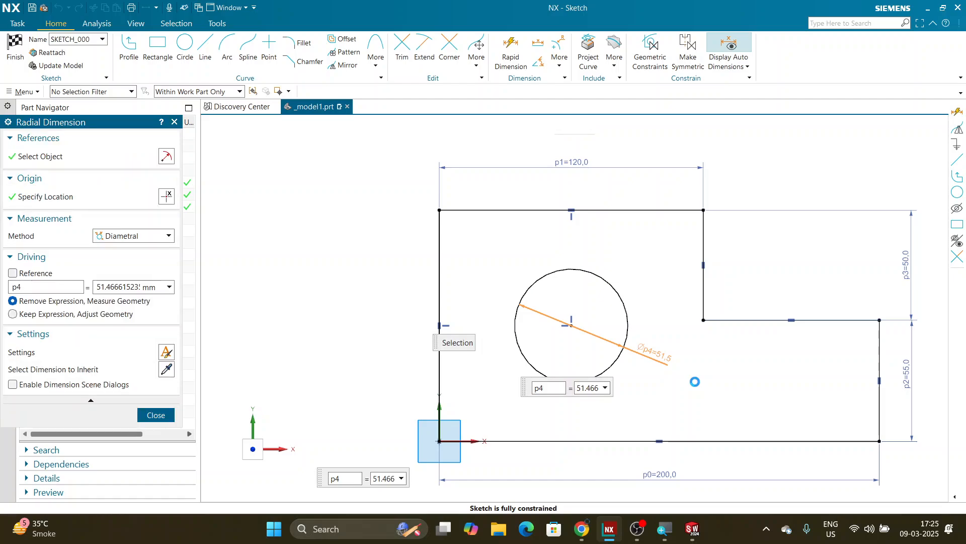
{"action": "type", "text": "50"}
{"action": "key", "text": "Return"}
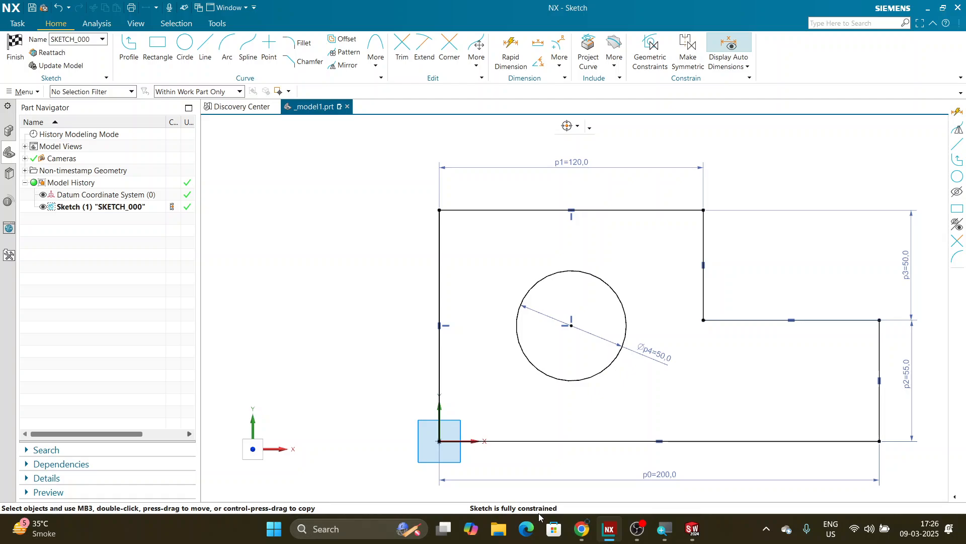
{"action": "scroll", "coordinate": [569, 384], "scroll_direction": "down", "scroll_amount": 2}
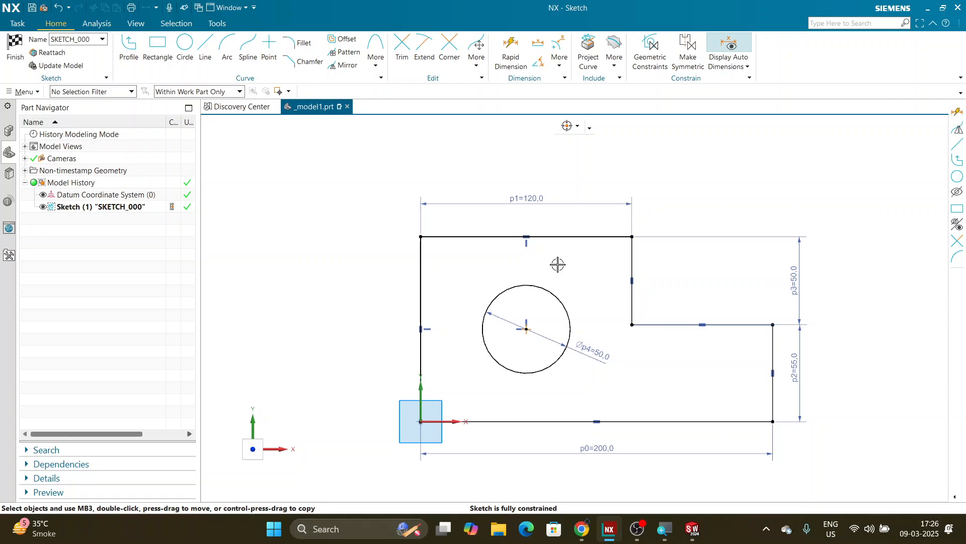
{"action": "scroll", "coordinate": [822, 308], "scroll_direction": "up", "scroll_amount": 1}
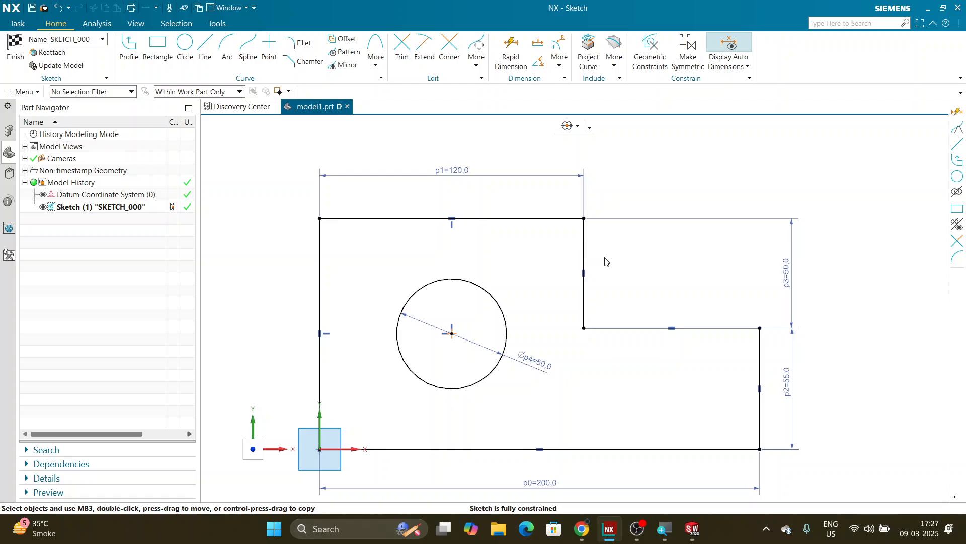
{"action": "left_click", "coordinate": [584, 243]}
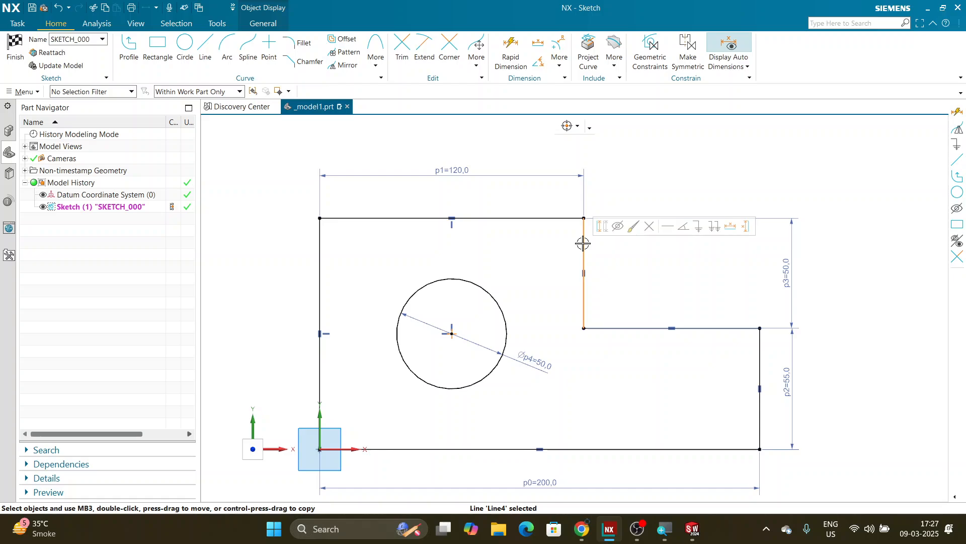
{"action": "key", "text": "Escape"}
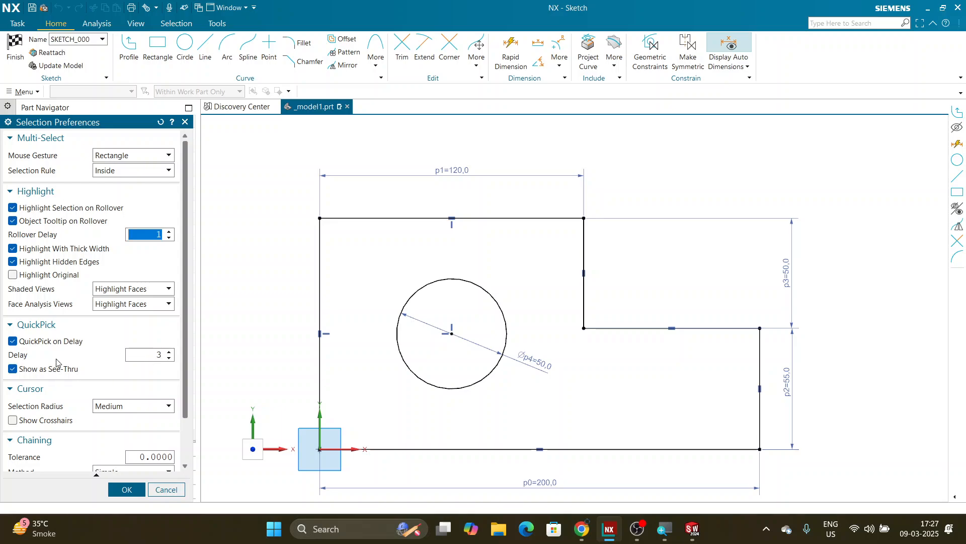
Confirm the selection preferences and list the selectable objects on the upper vertical edge of the step, enlarging the QuickPick list
{"action": "left_click", "coordinate": [126, 489]}
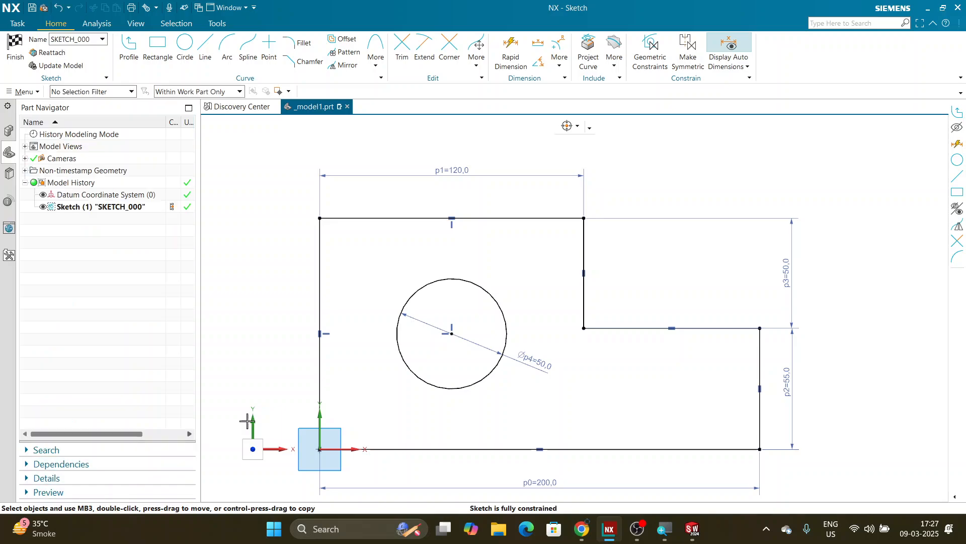
{"action": "right_click", "coordinate": [585, 250]}
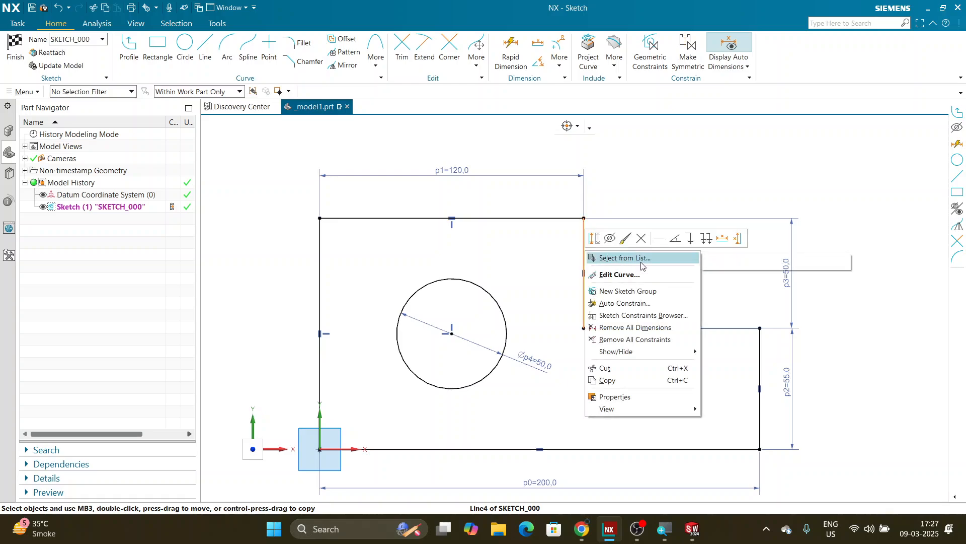
{"action": "left_click", "coordinate": [624, 258]}
{"action": "left_click_drag", "start_coordinate": [793, 153], "coordinate": [800, 177]}
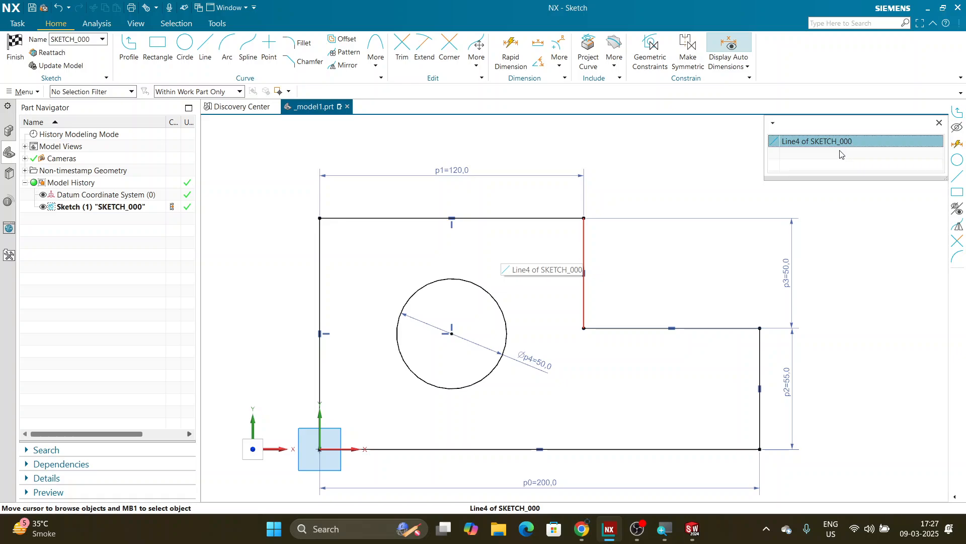
{"action": "right_click", "coordinate": [585, 252]}
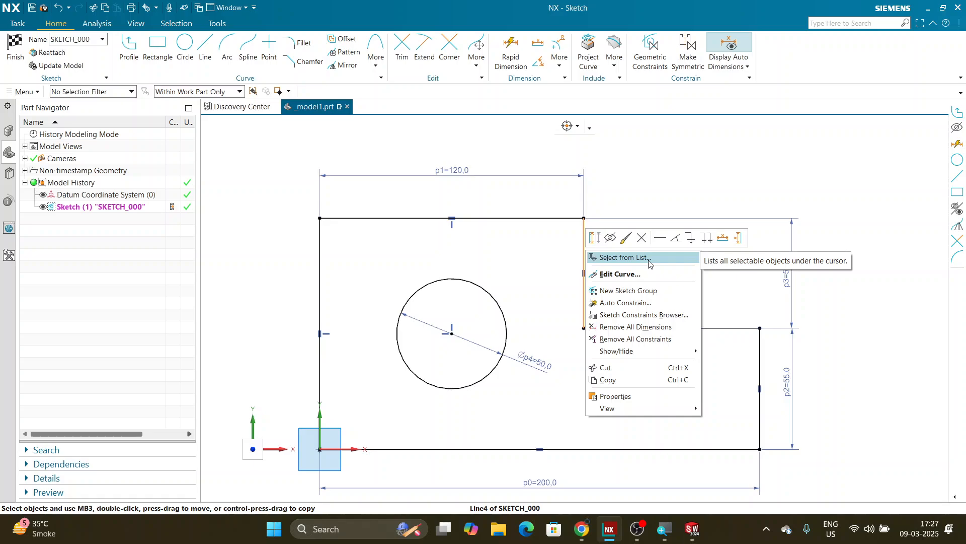
{"action": "left_click", "coordinate": [580, 255]}
{"action": "right_click", "coordinate": [583, 254]}
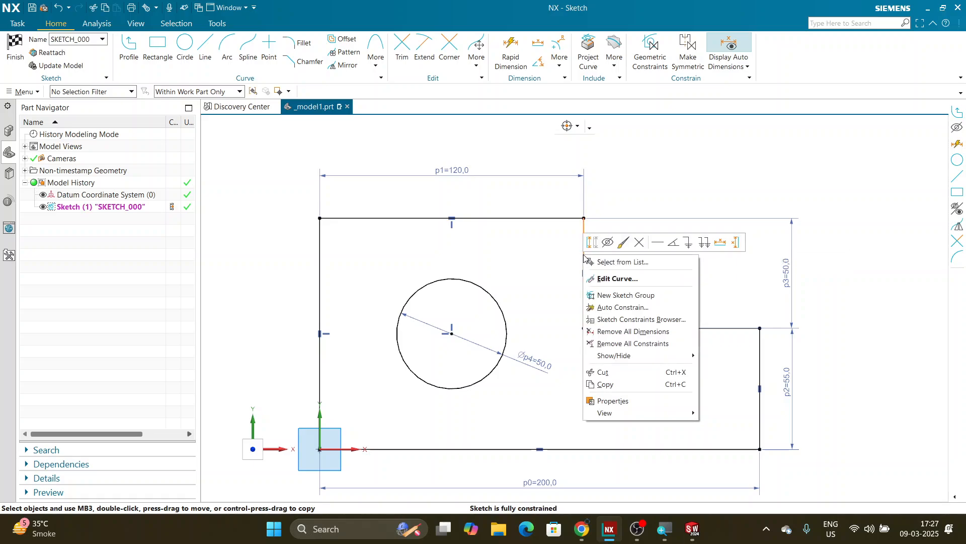
{"action": "left_click", "coordinate": [642, 263]}
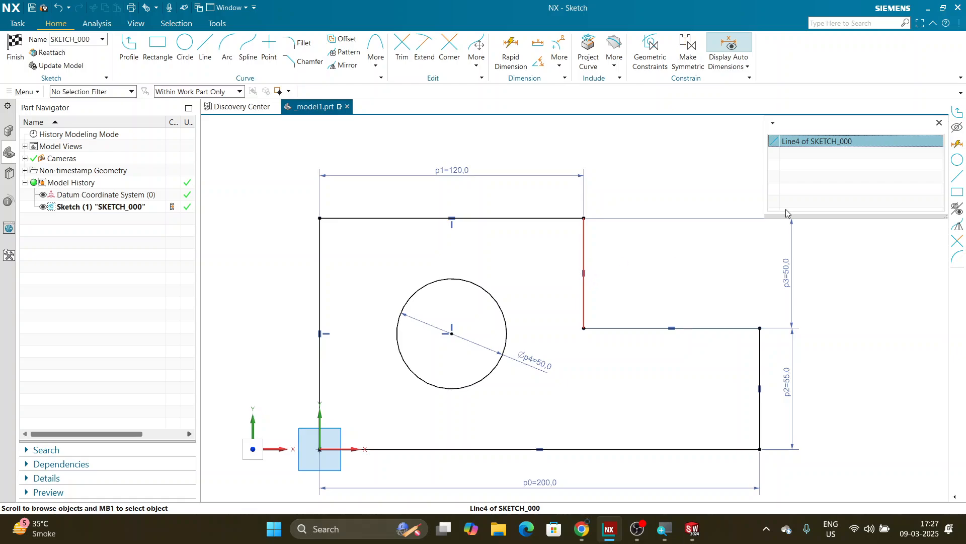
Examine the QuickPick candidates at the top edge's corner with the upper step edge, including endpoints, midpoints, lines, constraints and dimensions
{"action": "left_click", "coordinate": [584, 217]}
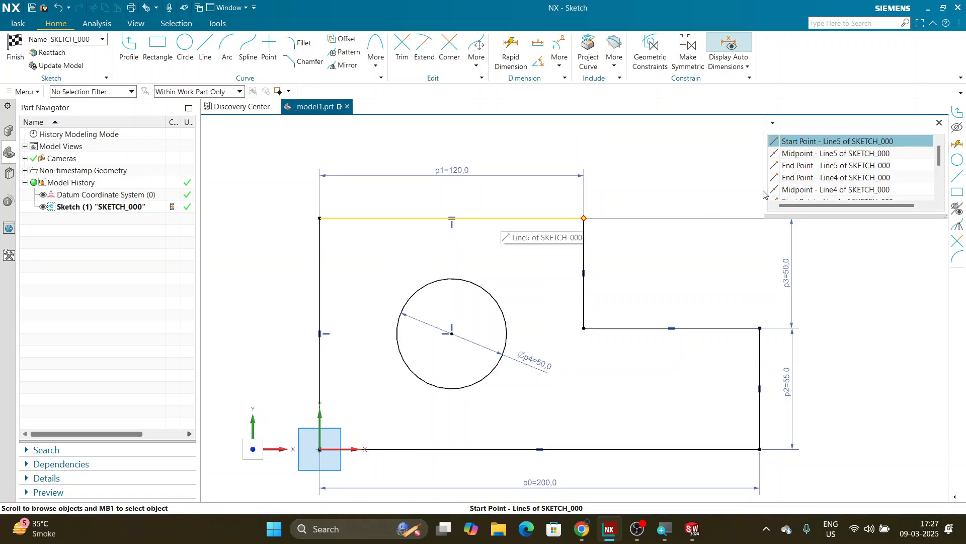
{"action": "scroll", "coordinate": [809, 201], "scroll_direction": "down", "scroll_amount": 2}
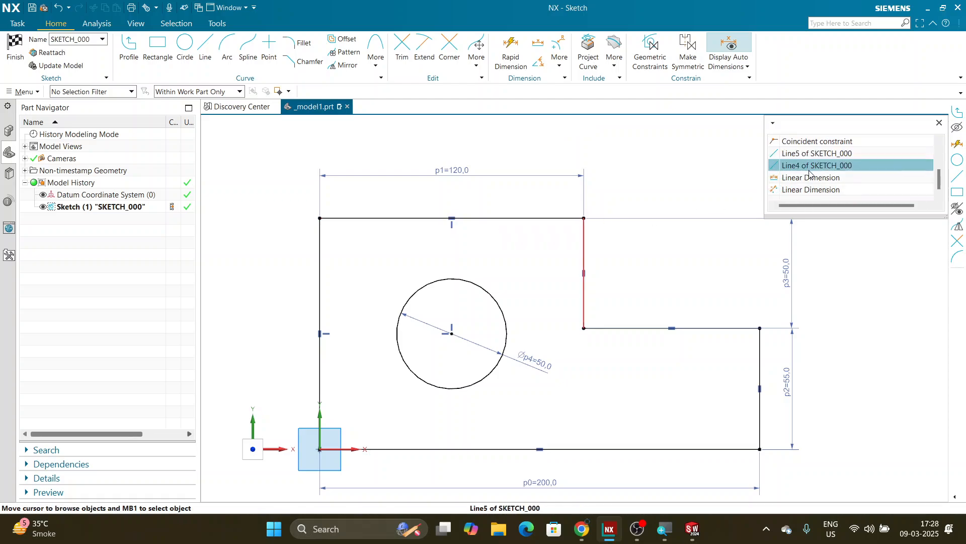
{"action": "scroll", "coordinate": [806, 176], "scroll_direction": "up", "scroll_amount": 1}
{"action": "scroll", "coordinate": [804, 174], "scroll_direction": "up", "scroll_amount": 1}
{"action": "scroll", "coordinate": [800, 176], "scroll_direction": "down", "scroll_amount": 2}
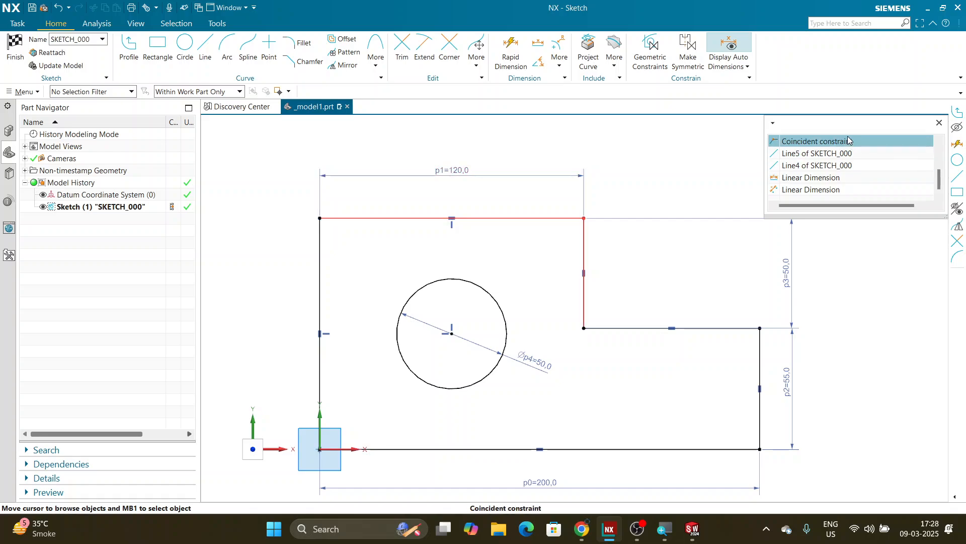
{"action": "scroll", "coordinate": [830, 151], "scroll_direction": "up", "scroll_amount": 2}
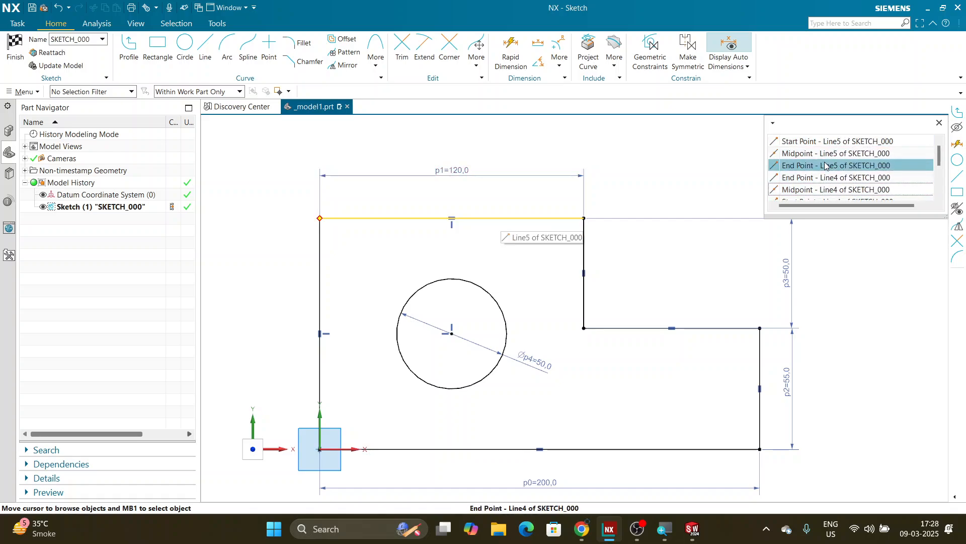
{"action": "key", "text": "Escape"}
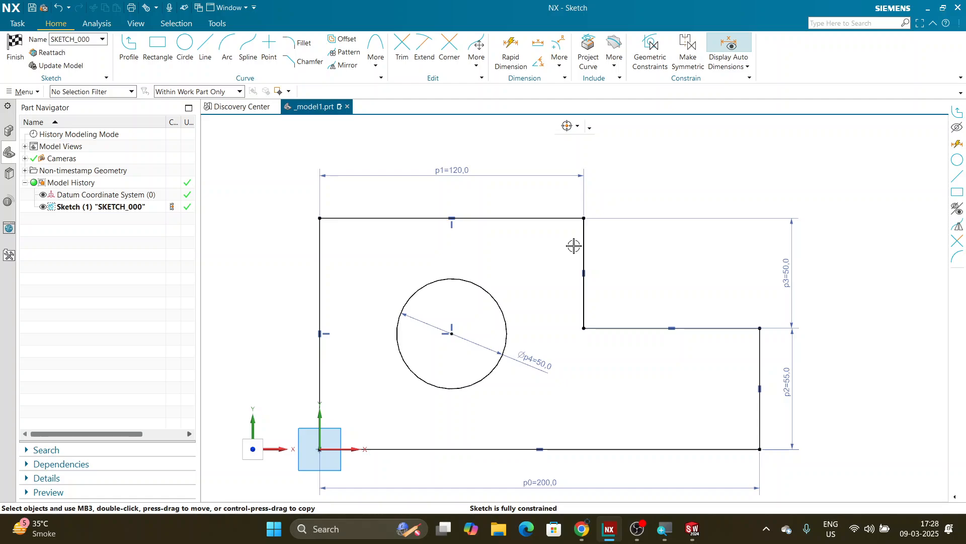
{"action": "left_click", "coordinate": [584, 218]}
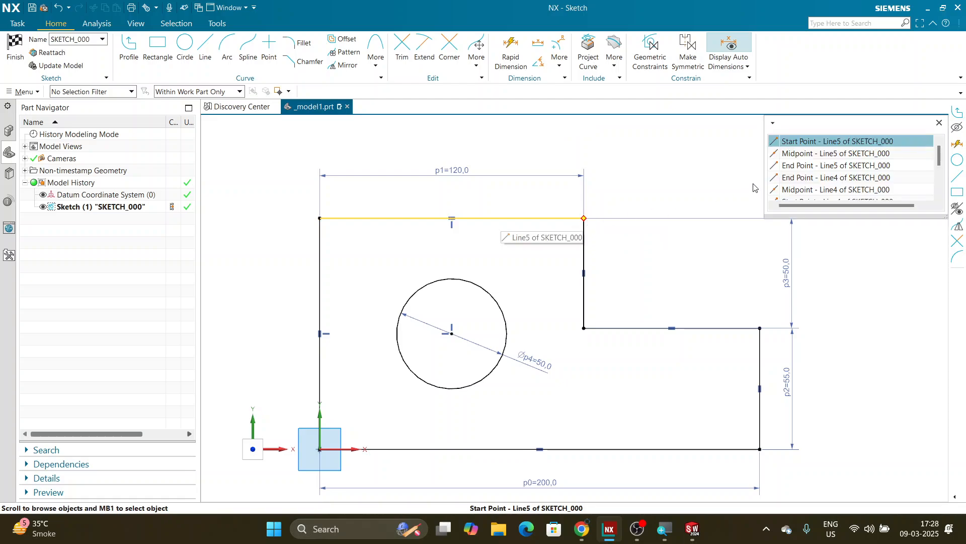
{"action": "scroll", "coordinate": [858, 168], "scroll_direction": "down", "scroll_amount": 2}
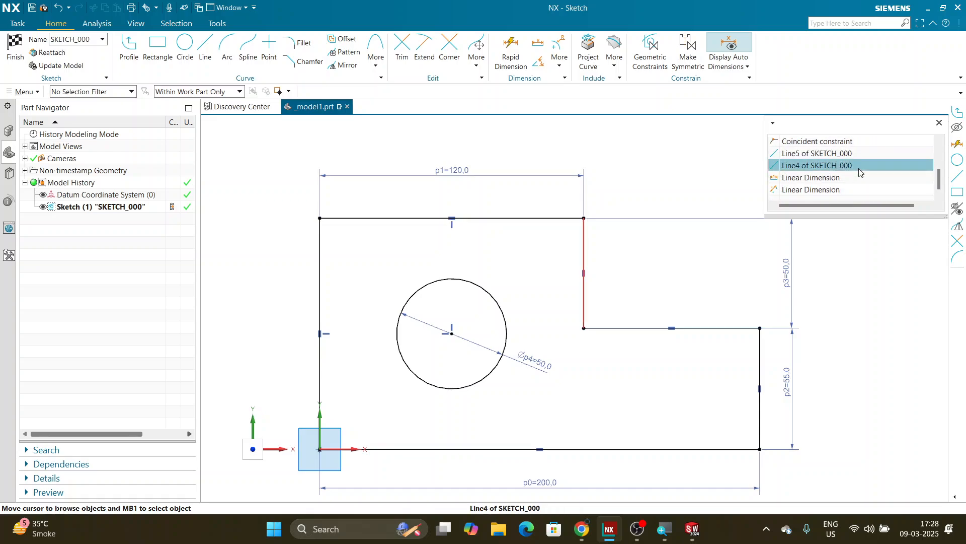
{"action": "scroll", "coordinate": [856, 172], "scroll_direction": "up", "scroll_amount": 2}
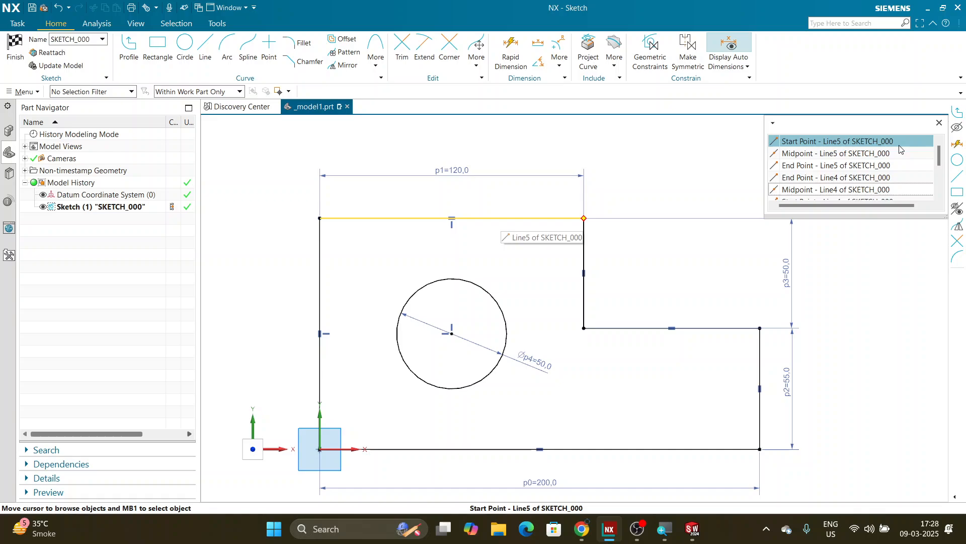
{"action": "scroll", "coordinate": [893, 161], "scroll_direction": "down", "scroll_amount": 2}
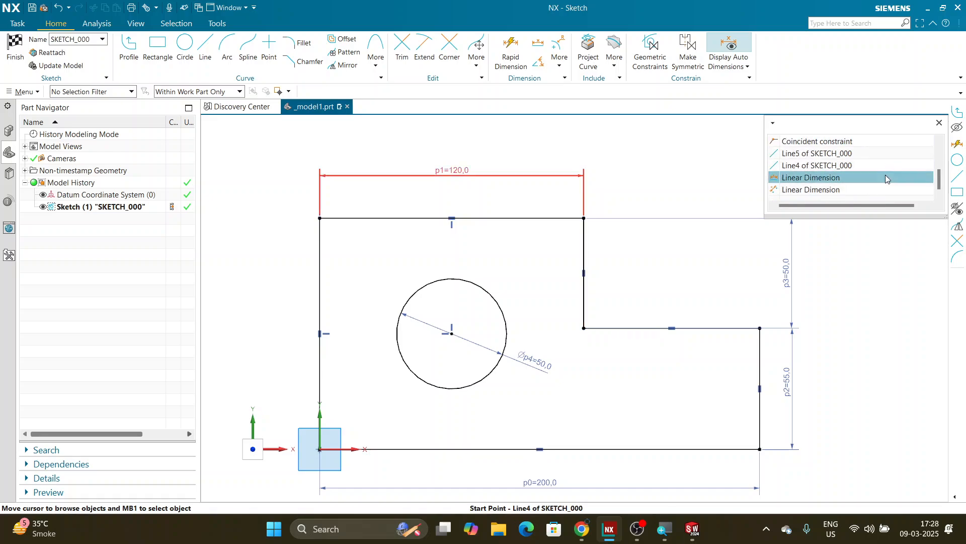
{"action": "scroll", "coordinate": [876, 189], "scroll_direction": "up", "scroll_amount": 2}
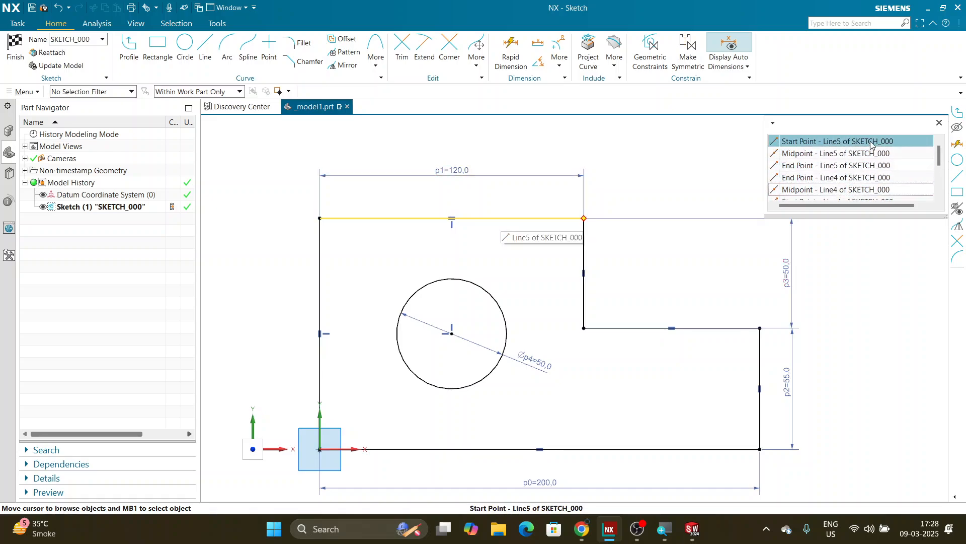
{"action": "scroll", "coordinate": [873, 146], "scroll_direction": "down", "scroll_amount": 2}
{"action": "scroll", "coordinate": [865, 181], "scroll_direction": "up", "scroll_amount": 2}
{"action": "left_click", "coordinate": [939, 123]}
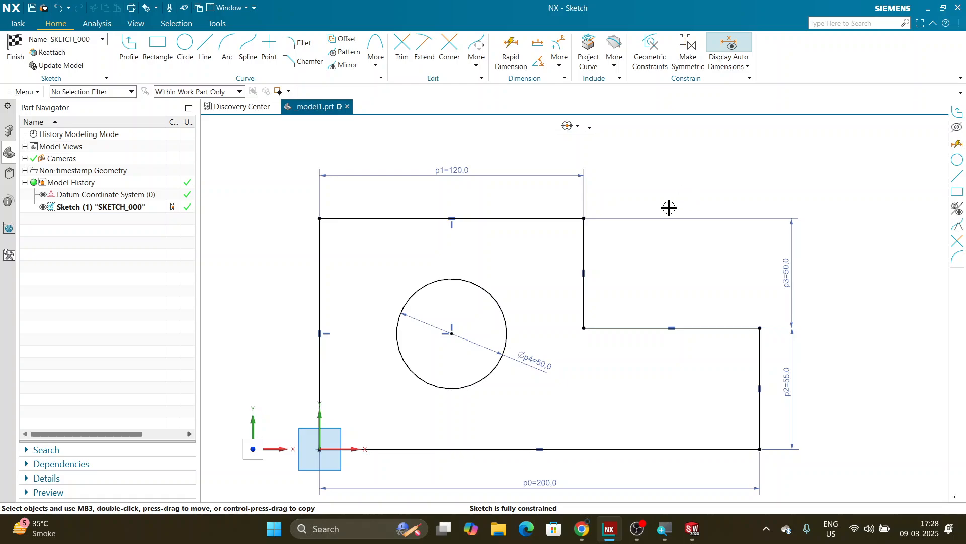
Apply an Equal constraint between the profile's two vertical step edges and dismiss the update message
{"action": "left_click", "coordinate": [578, 249]}
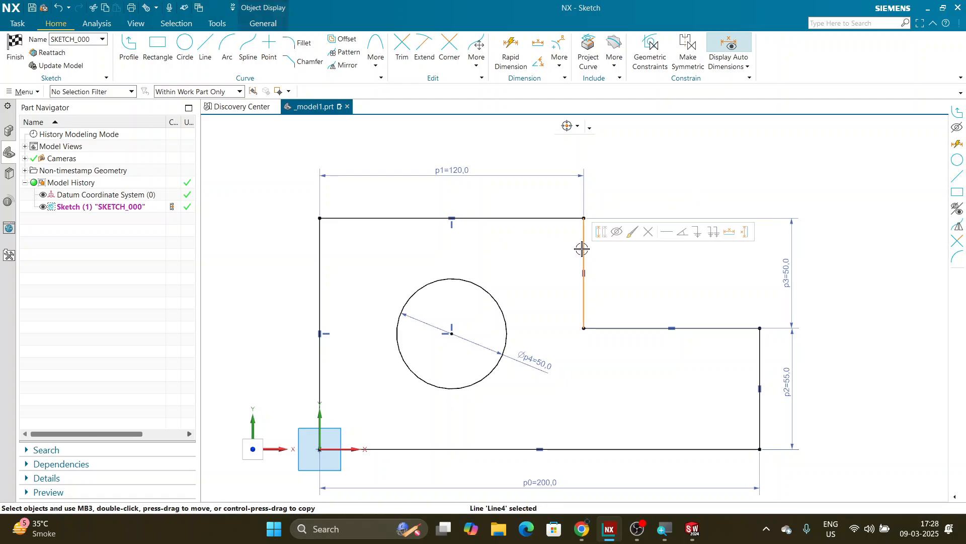
{"action": "left_click", "coordinate": [760, 359]}
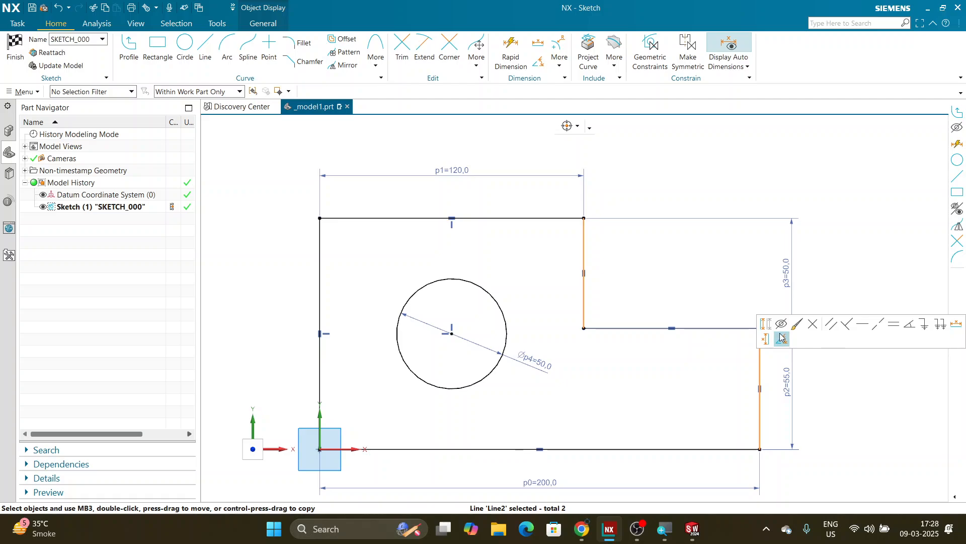
{"action": "left_click", "coordinate": [897, 329]}
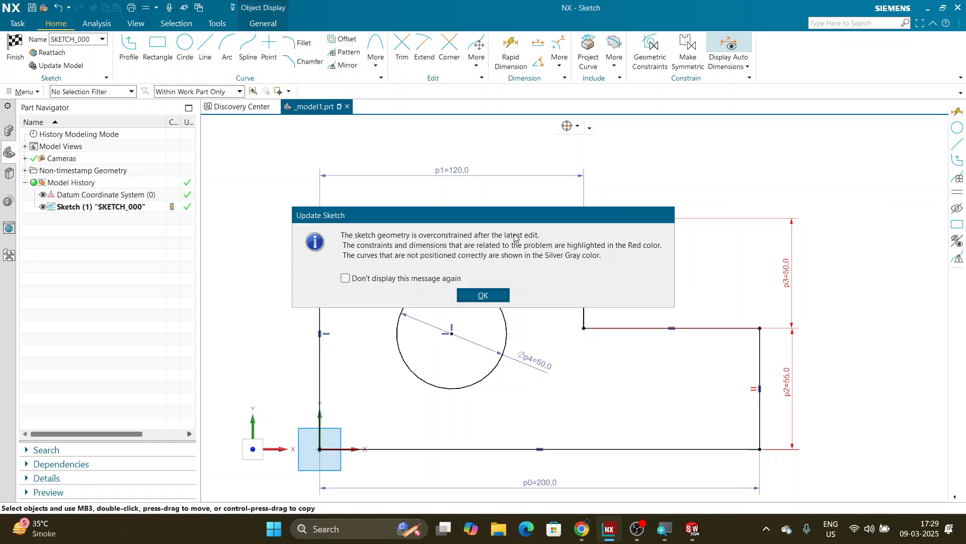
{"action": "left_click", "coordinate": [487, 298]}
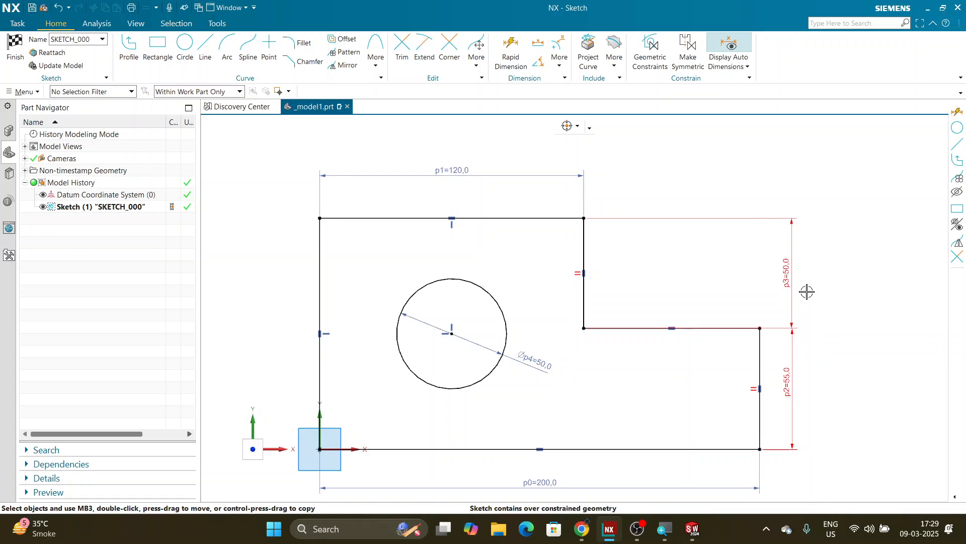
Delete the p2 height dimension of the lower vertical step edge to resolve the overconstraint
{"action": "left_click", "coordinate": [792, 360]}
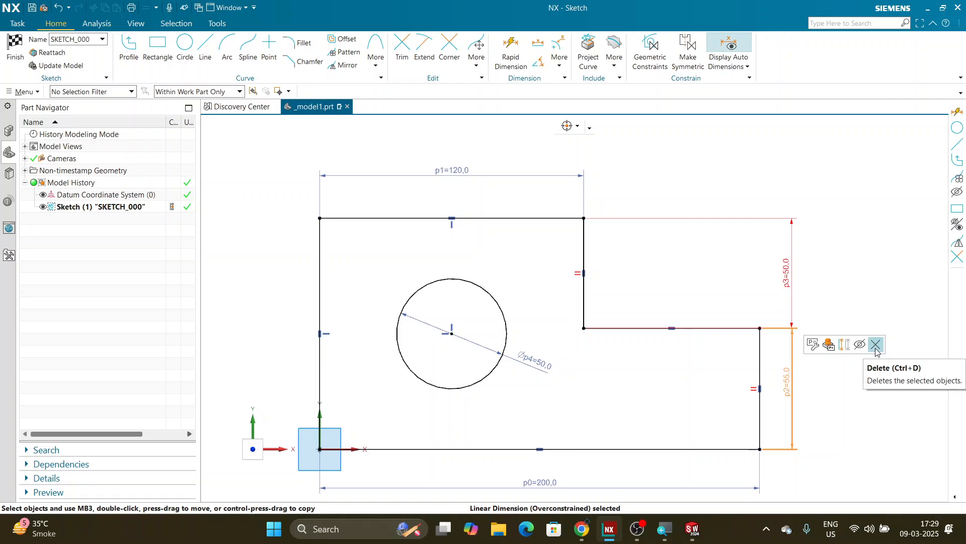
{"action": "left_click", "coordinate": [876, 345]}
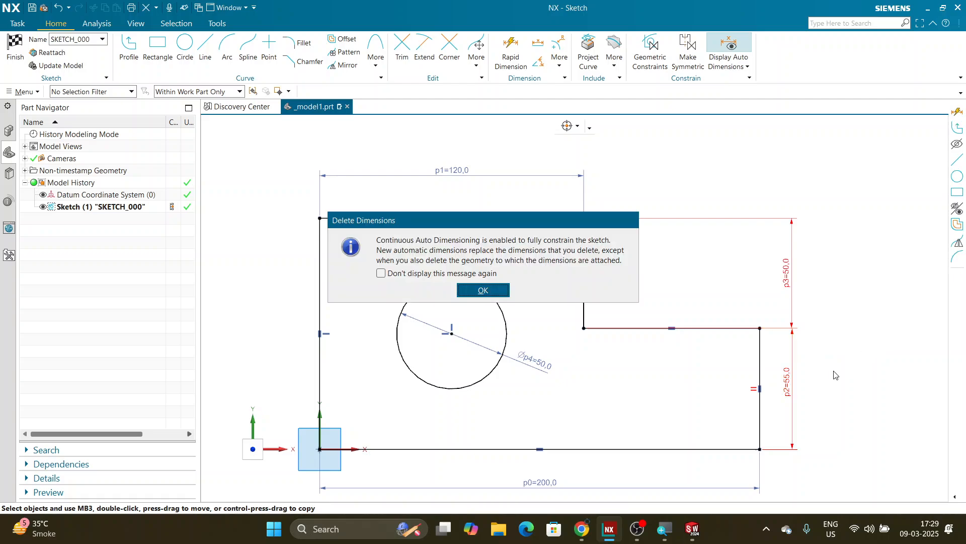
{"action": "left_click", "coordinate": [496, 291]}
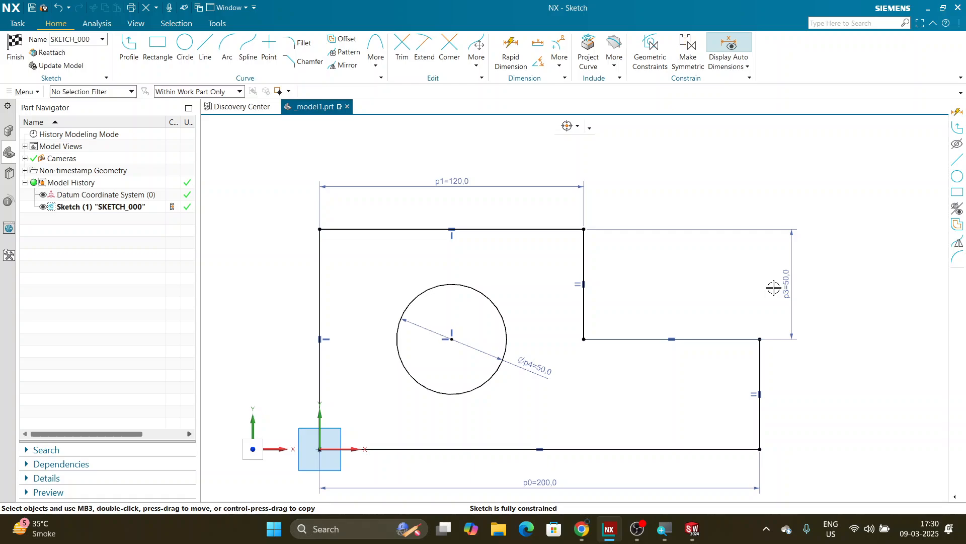
Reposition the circle's diameter dimension lower, keeping its text outside the circle
{"action": "scroll", "coordinate": [772, 286], "scroll_direction": "down", "scroll_amount": 2}
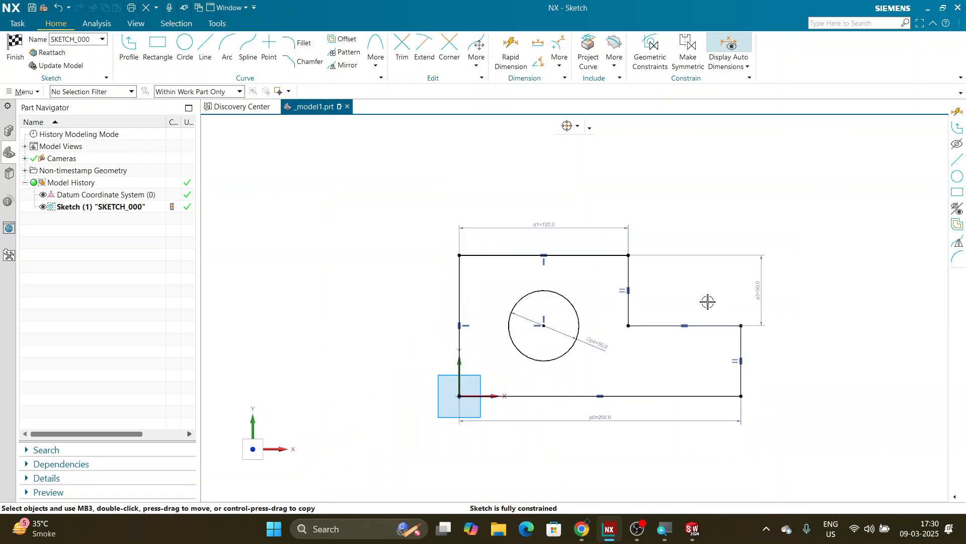
{"action": "scroll", "coordinate": [706, 300], "scroll_direction": "up", "scroll_amount": 1}
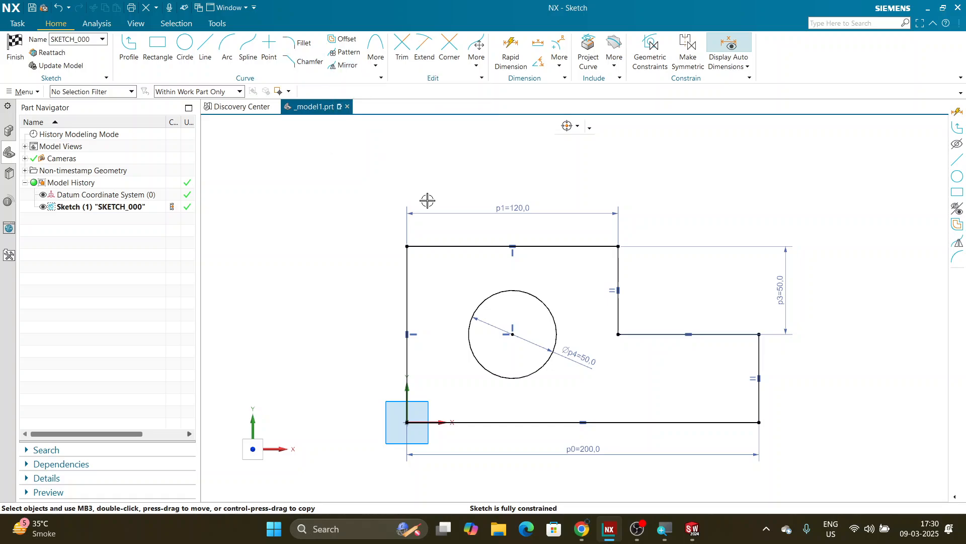
{"action": "scroll", "coordinate": [555, 302], "scroll_direction": "down", "scroll_amount": 1}
{"action": "scroll", "coordinate": [553, 301], "scroll_direction": "up", "scroll_amount": 1}
{"action": "scroll", "coordinate": [586, 358], "scroll_direction": "down", "scroll_amount": 1}
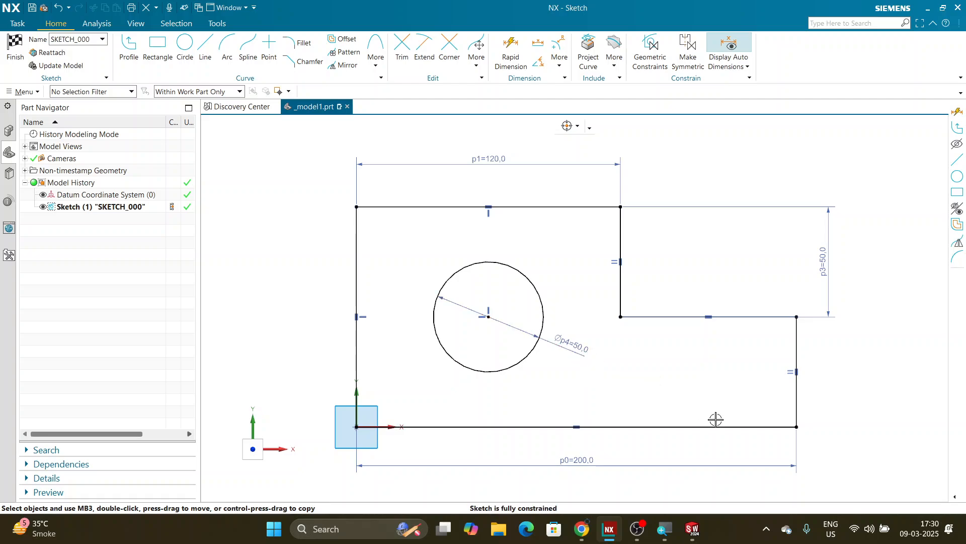
{"action": "left_click_drag", "start_coordinate": [591, 352], "coordinate": [584, 384]}
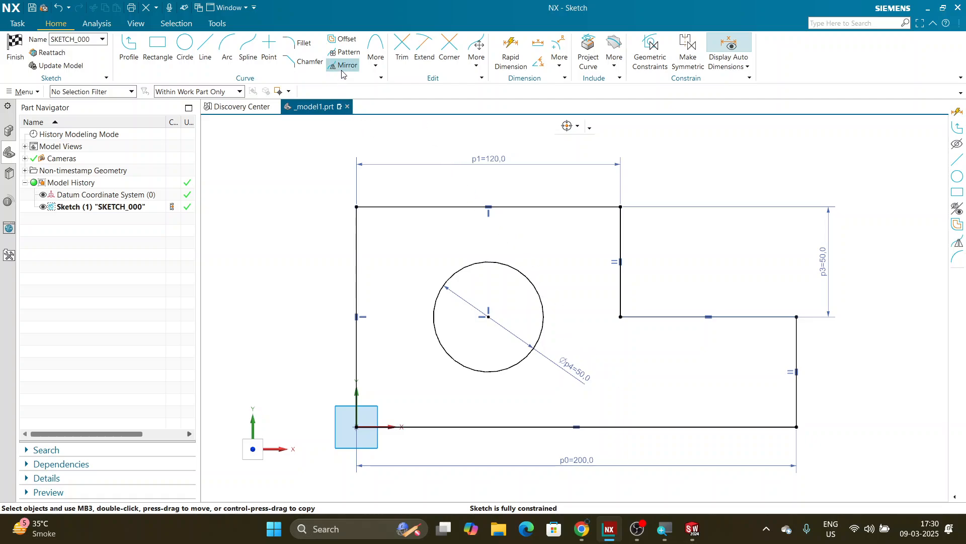
Finish the sketch to return to modeling and select SKETCH_000 in the model history
{"action": "scroll", "coordinate": [595, 239], "scroll_direction": "down", "scroll_amount": 2}
{"action": "scroll", "coordinate": [598, 261], "scroll_direction": "up", "scroll_amount": 3}
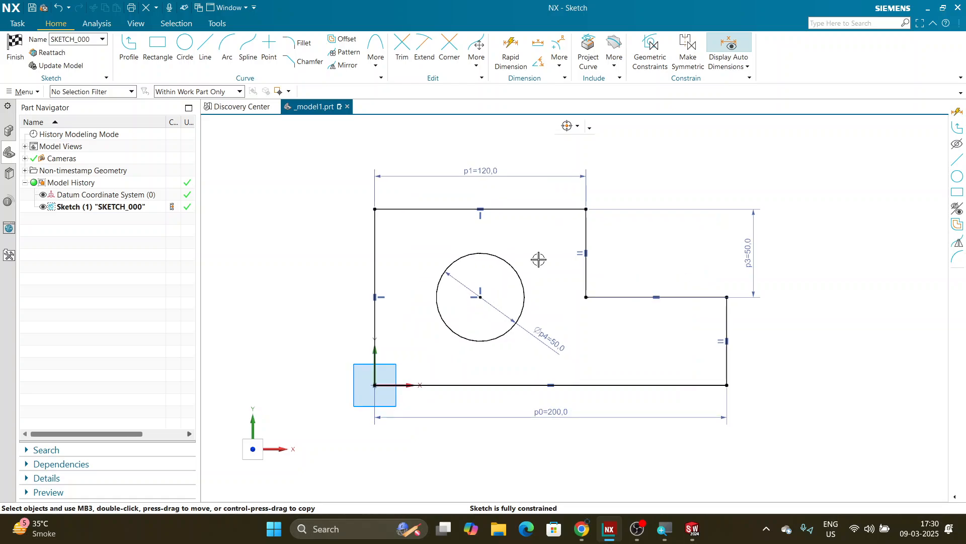
{"action": "scroll", "coordinate": [544, 285], "scroll_direction": "down", "scroll_amount": 3}
{"action": "scroll", "coordinate": [566, 210], "scroll_direction": "up", "scroll_amount": 2}
{"action": "scroll", "coordinate": [565, 218], "scroll_direction": "down", "scroll_amount": 1}
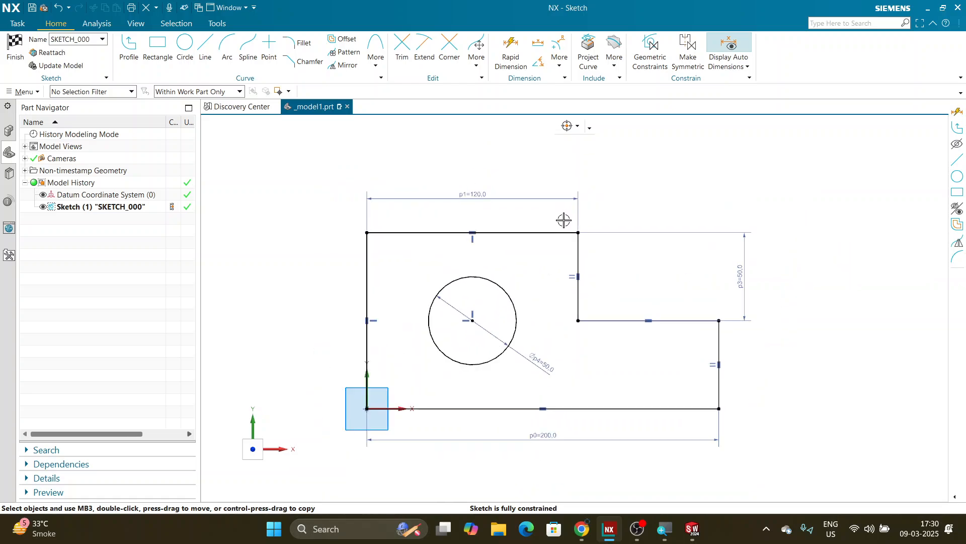
{"action": "scroll", "coordinate": [548, 262], "scroll_direction": "up", "scroll_amount": 1}
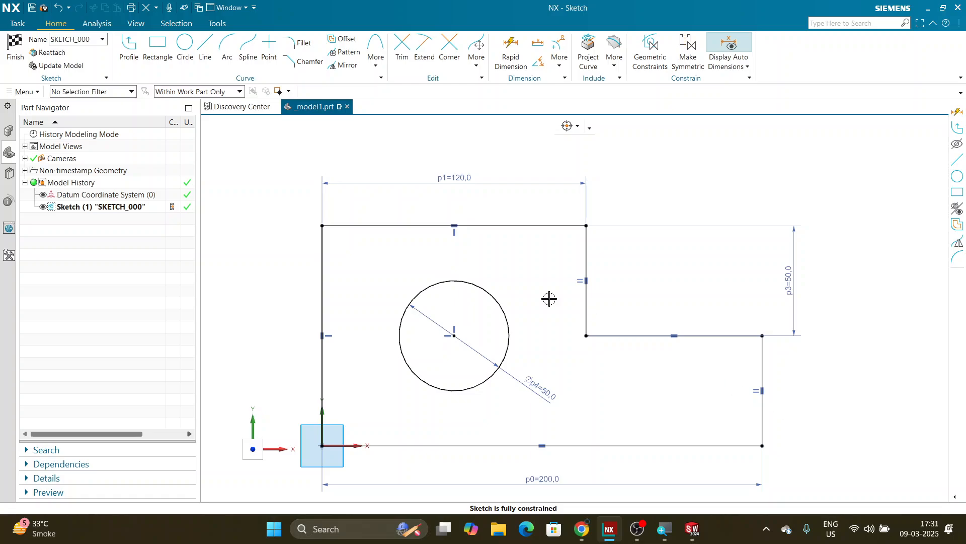
{"action": "left_click", "coordinate": [14, 69]}
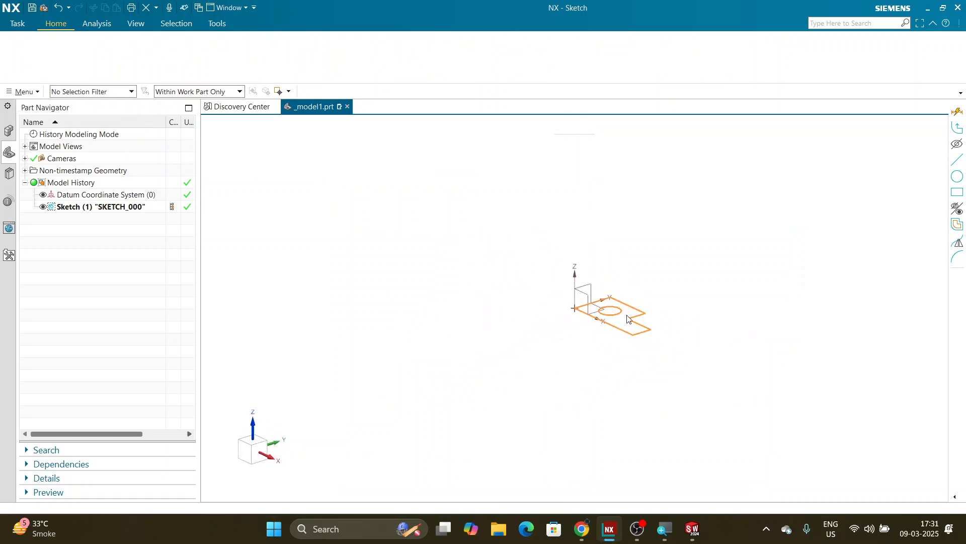
{"action": "scroll", "coordinate": [642, 308], "scroll_direction": "up", "scroll_amount": 8}
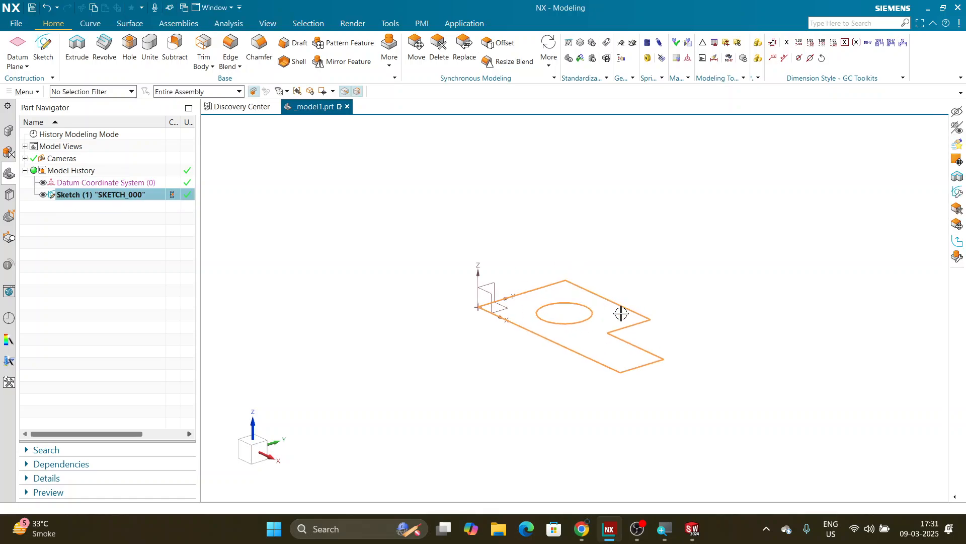
{"action": "left_click", "coordinate": [72, 211]}
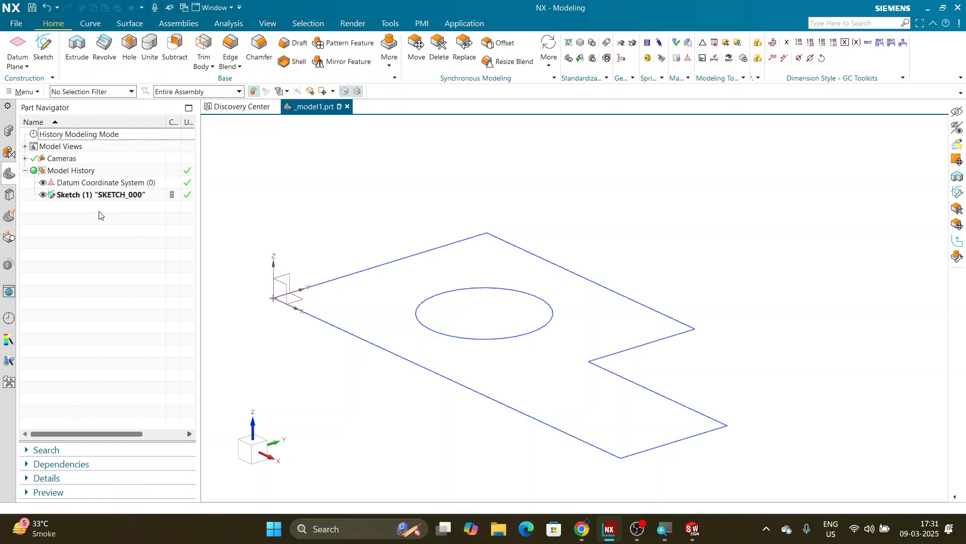
{"action": "left_click", "coordinate": [80, 198]}
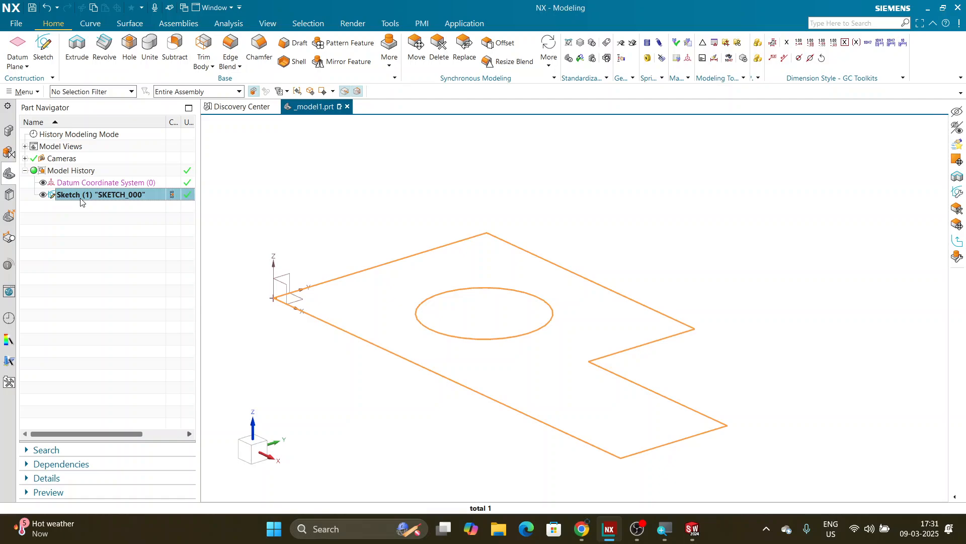
Start an Extrude feature from the selected stepped profile sketch with the circle
{"action": "left_click", "coordinate": [80, 65]}
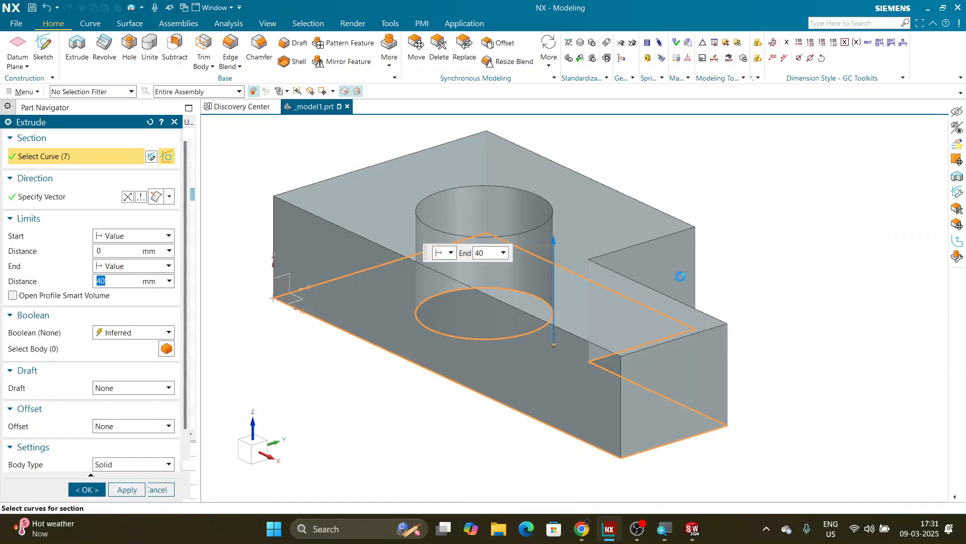
{"action": "scroll", "coordinate": [681, 276], "scroll_direction": "down", "scroll_amount": 2}
{"action": "scroll", "coordinate": [593, 205], "scroll_direction": "up", "scroll_amount": 2}
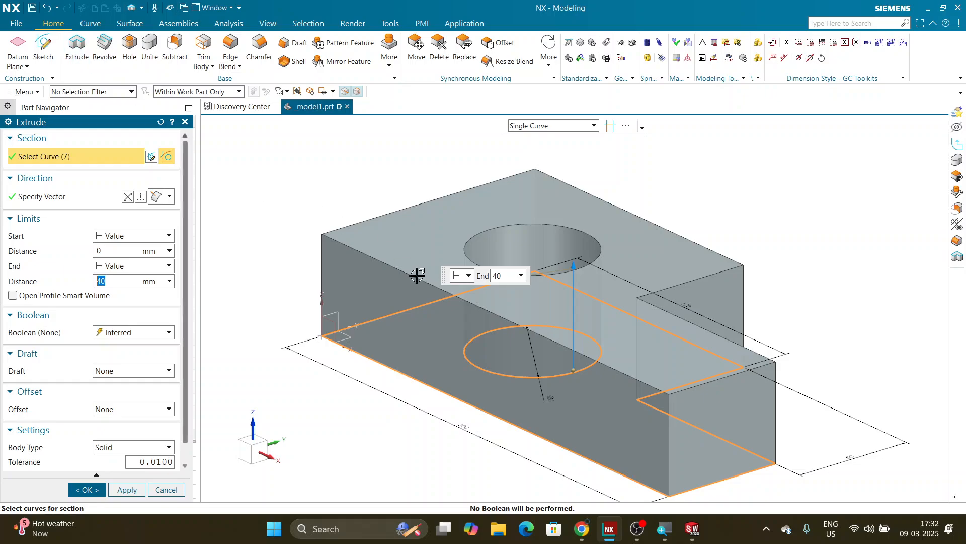
Switch to SOLIDWORKS, exit the open sketch to compare its feature commands, and return to NX
{"action": "left_click", "coordinate": [694, 531]}
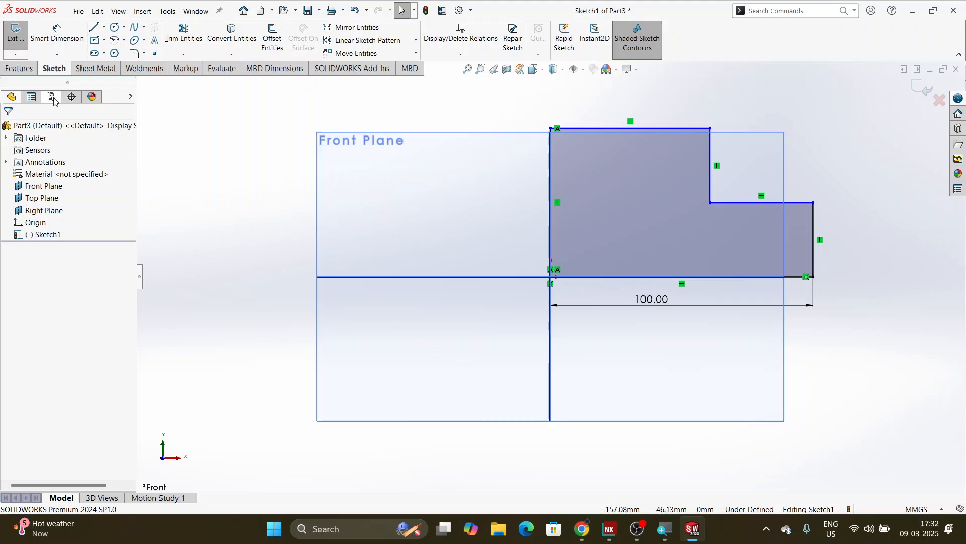
{"action": "left_click", "coordinate": [15, 33]}
{"action": "left_click", "coordinate": [18, 70]}
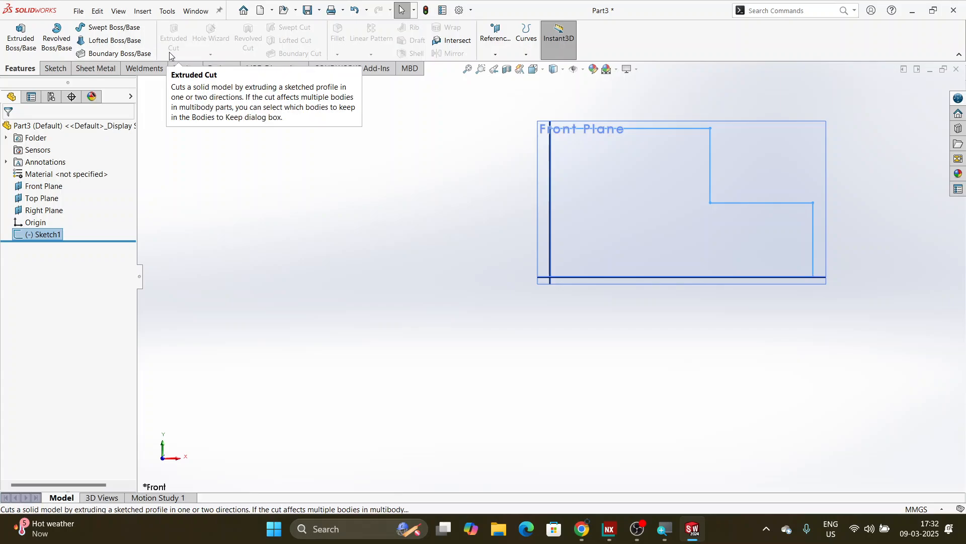
{"action": "left_click", "coordinate": [610, 537]}
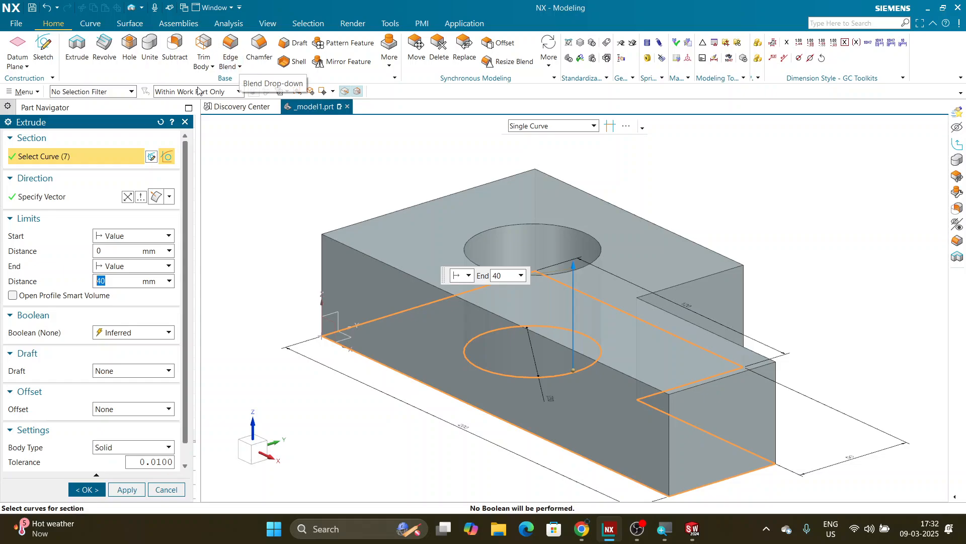
Move the Extrude dialog clear of the model history and set the extrusion's end distance to 50 mm
{"action": "left_click_drag", "start_coordinate": [101, 125], "coordinate": [195, 54]}
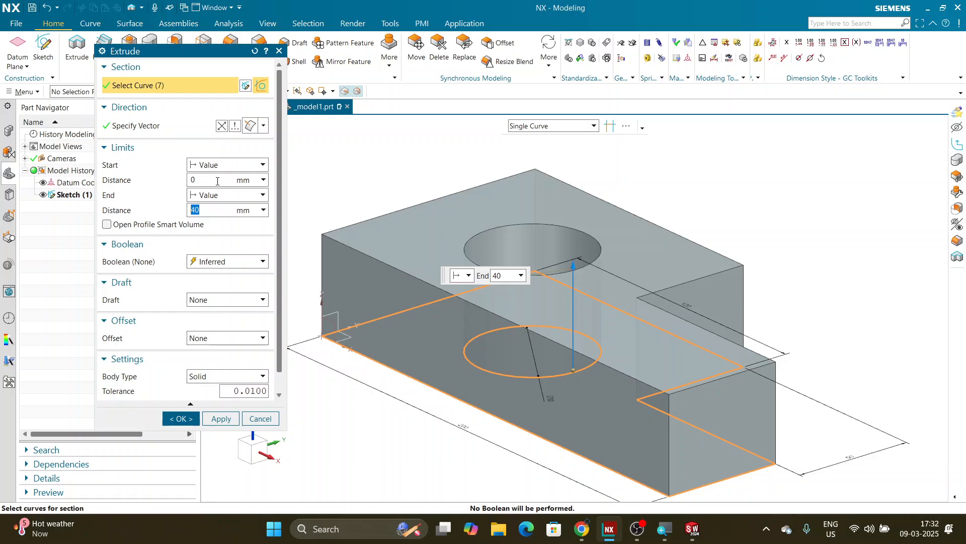
{"action": "left_click", "coordinate": [196, 178]}
{"action": "left_click", "coordinate": [204, 210]}
{"action": "type", "text": "50"}
{"action": "key", "text": "Return"}
Try start distances of 10 mm and 25 mm for the extrusion and restore the start to 0 mm
{"action": "left_click_drag", "start_coordinate": [200, 180], "coordinate": [147, 176]}
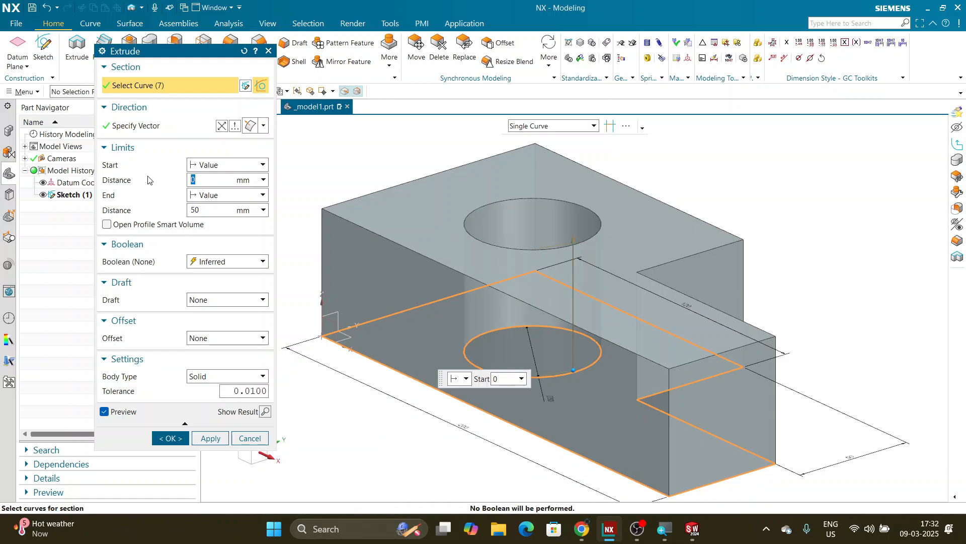
{"action": "type", "text": "10"}
{"action": "key", "text": "Return"}
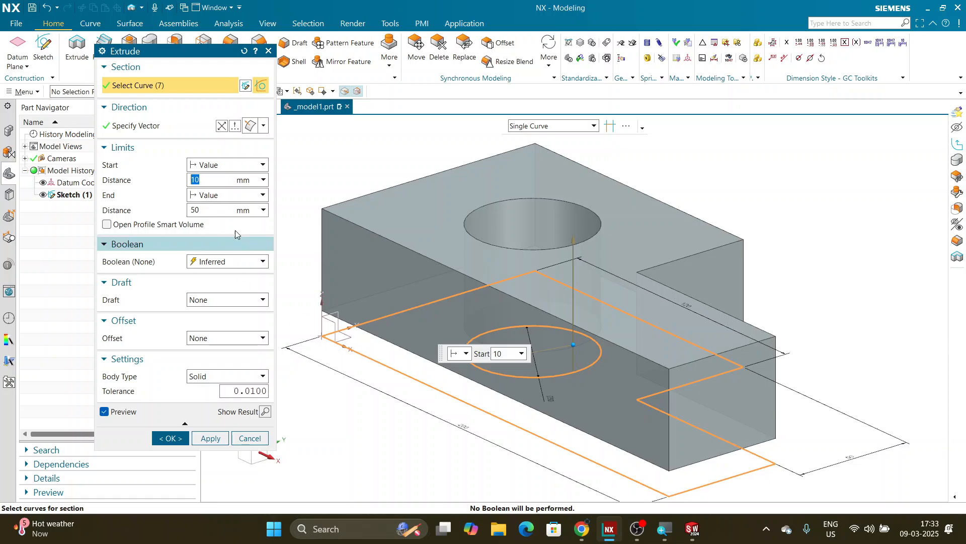
{"action": "type", "text": "25"}
{"action": "key", "text": "Return"}
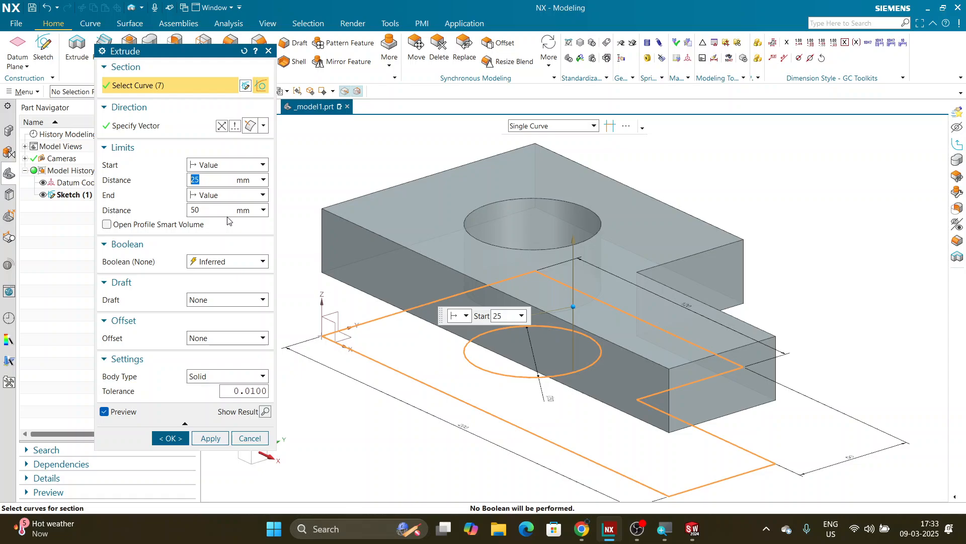
{"action": "type", "text": "0"}
{"action": "key", "text": "Return"}
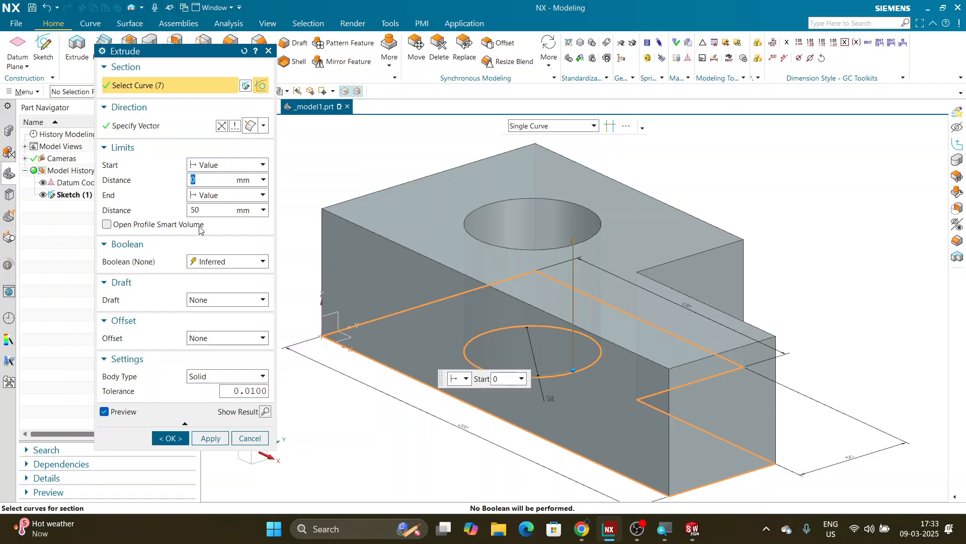
Review the Boolean options, keep Inferred, and create the 50 mm extrusion of the stepped profile
{"action": "left_click", "coordinate": [211, 211]}
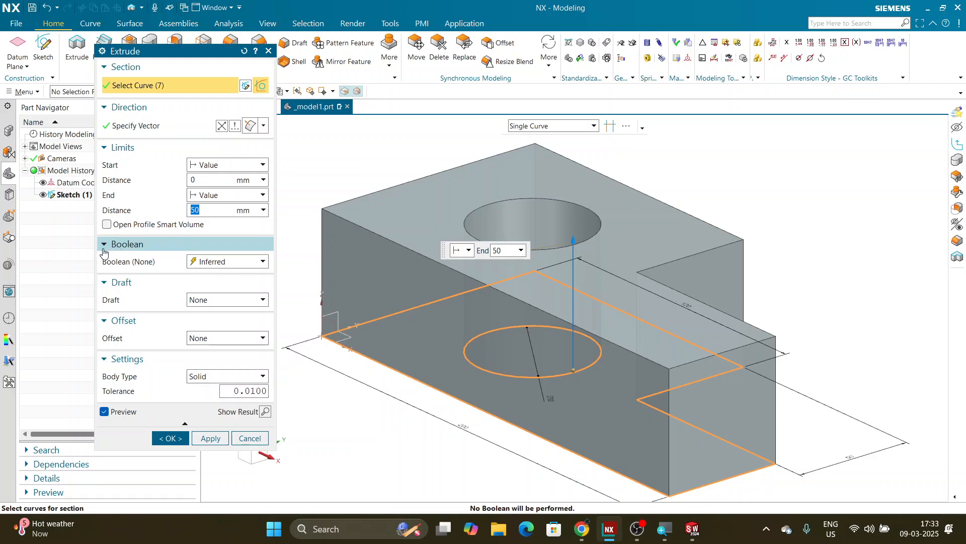
{"action": "left_click", "coordinate": [232, 262]}
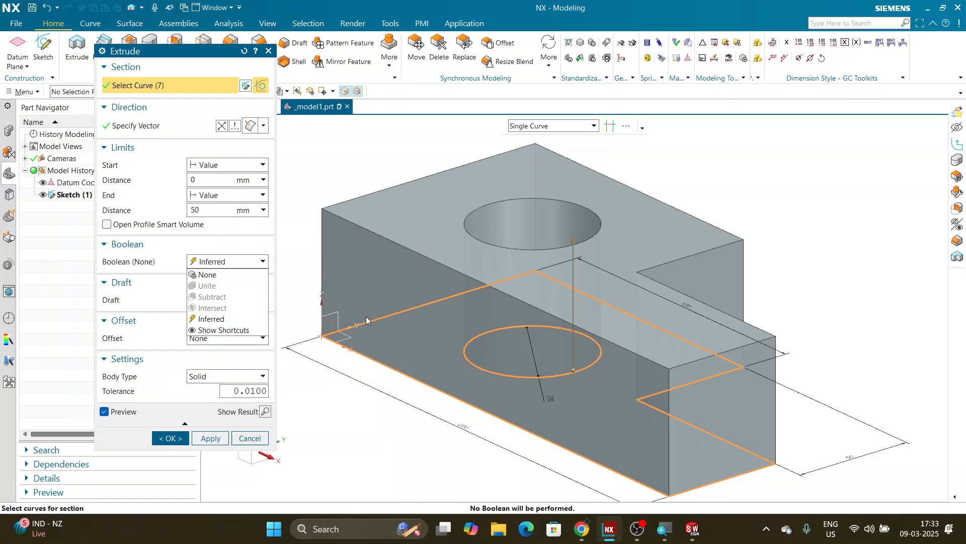
{"action": "left_click", "coordinate": [176, 438]}
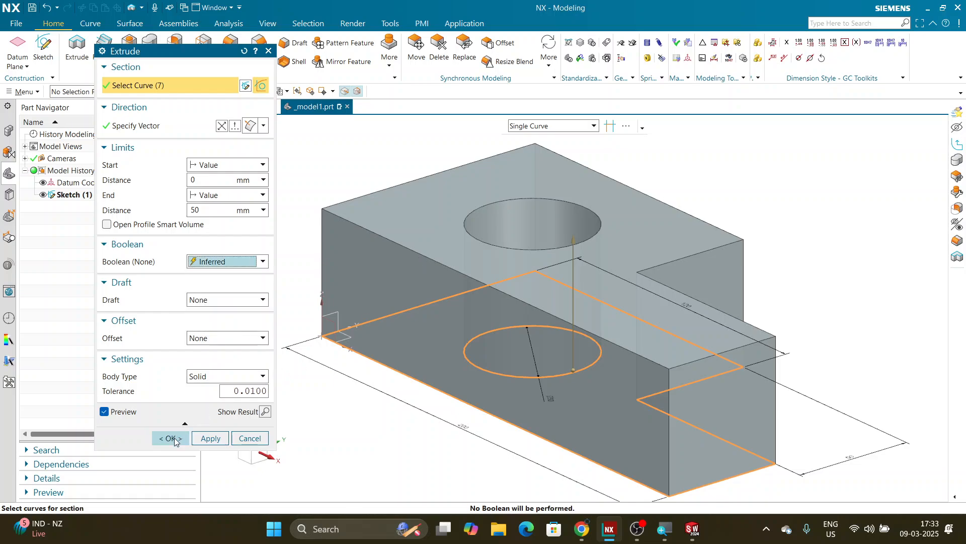
{"action": "left_click", "coordinate": [176, 438]}
Create a new sketch on the long side face of the block beside the coordinate system
{"action": "left_click", "coordinate": [43, 50]}
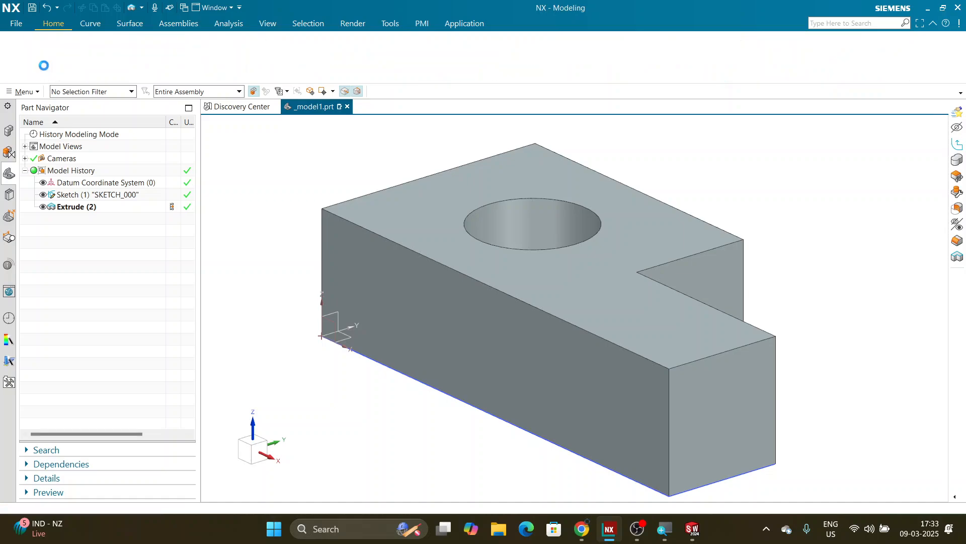
{"action": "left_click", "coordinate": [358, 260]}
{"action": "left_click", "coordinate": [211, 185]}
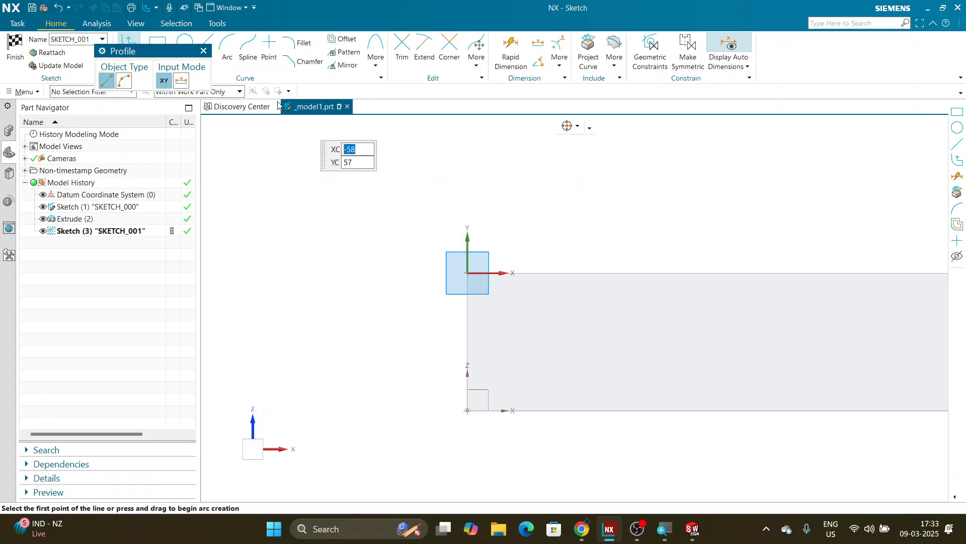
Sketch a circle about 16.4 mm in diameter and align its centre horizontally with the midpoint of the face's short edge at the origin
{"action": "key", "text": "o"}
{"action": "left_click", "coordinate": [574, 345]}
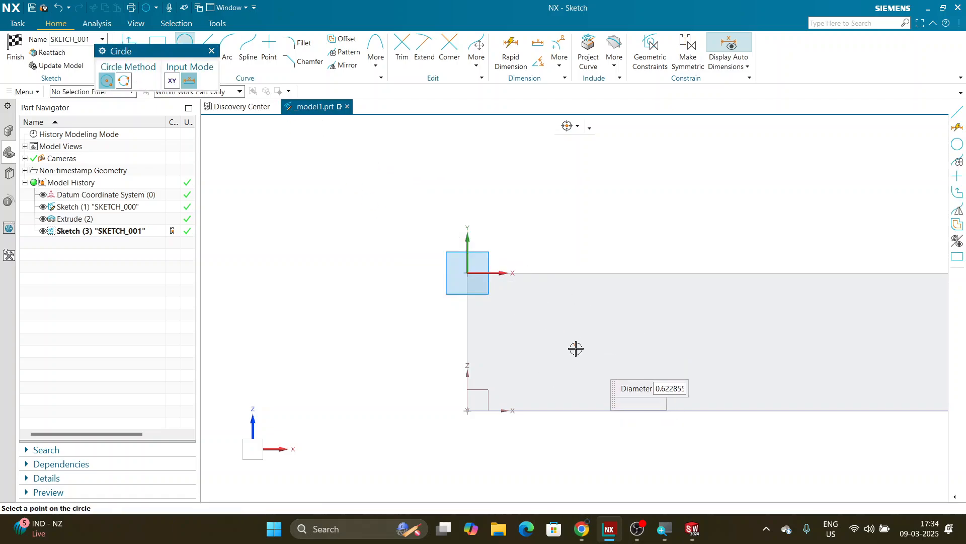
{"action": "left_click", "coordinate": [576, 367]}
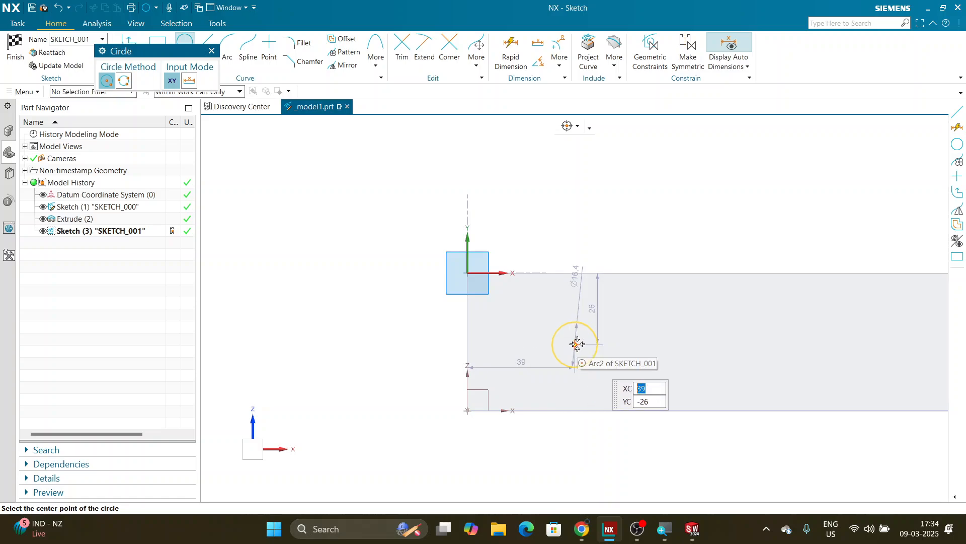
{"action": "key", "text": "Escape"}
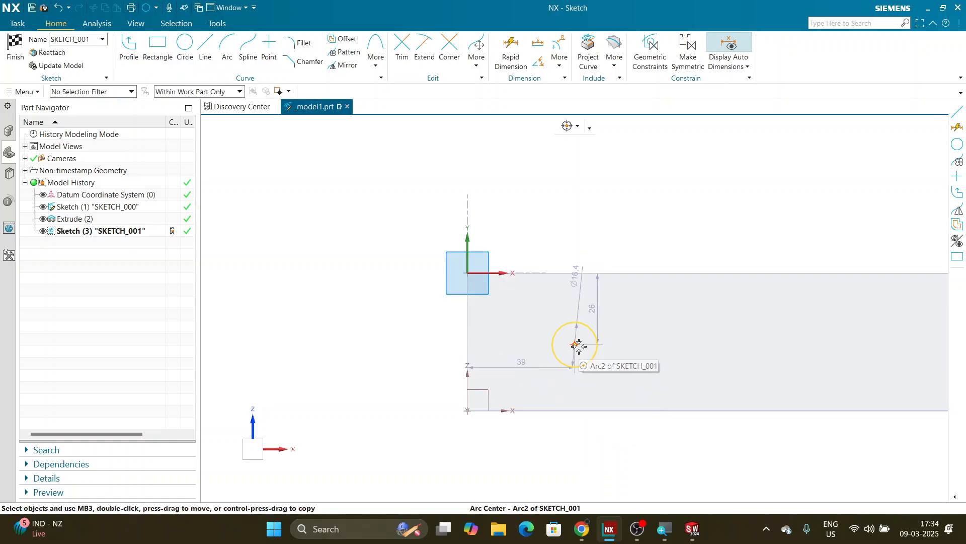
{"action": "left_click", "coordinate": [468, 342]}
{"action": "left_click", "coordinate": [503, 325]}
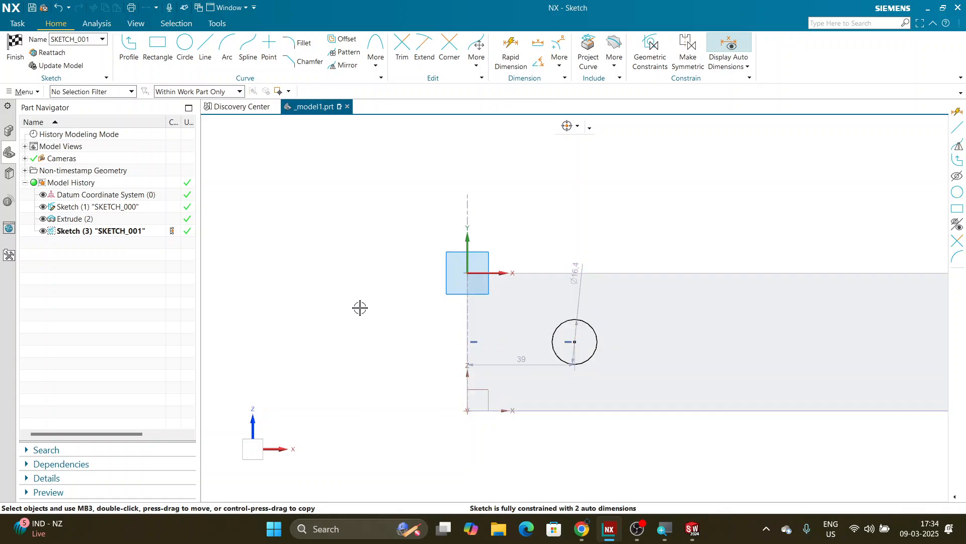
Move the circle's horizontal position dimension below the face and set it to 40 mm
{"action": "left_click_drag", "start_coordinate": [524, 361], "coordinate": [527, 429]}
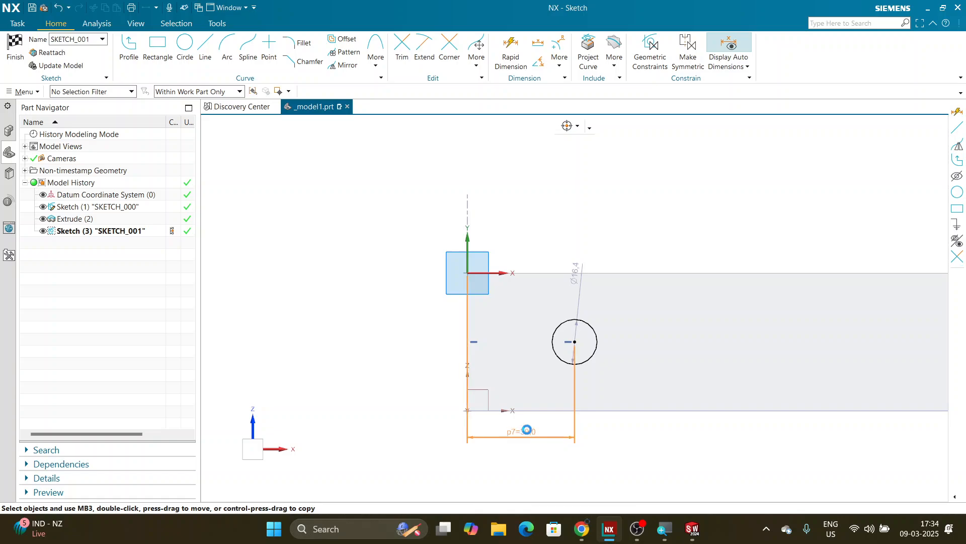
{"action": "double_click", "coordinate": [527, 430]}
{"action": "type", "text": "40"}
{"action": "key", "text": "Return"}
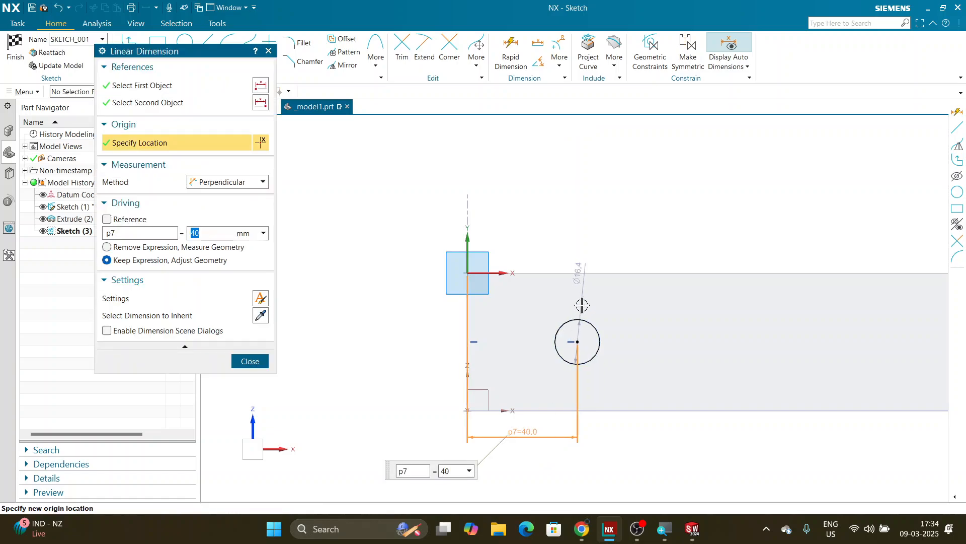
Set the side-face circle's diameter to 20 mm and finish the sketch
{"action": "double_click", "coordinate": [583, 258]}
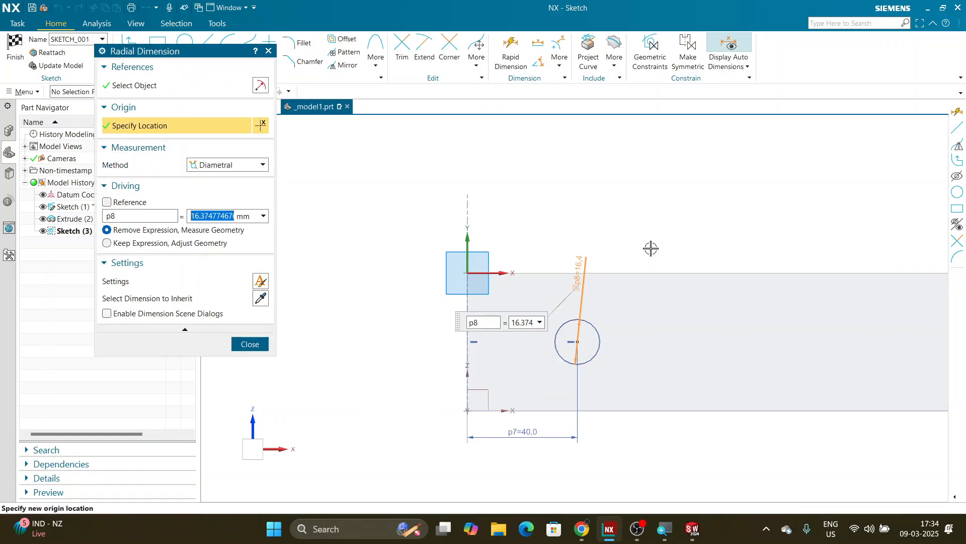
{"action": "type", "text": "20"}
{"action": "key", "text": "Return"}
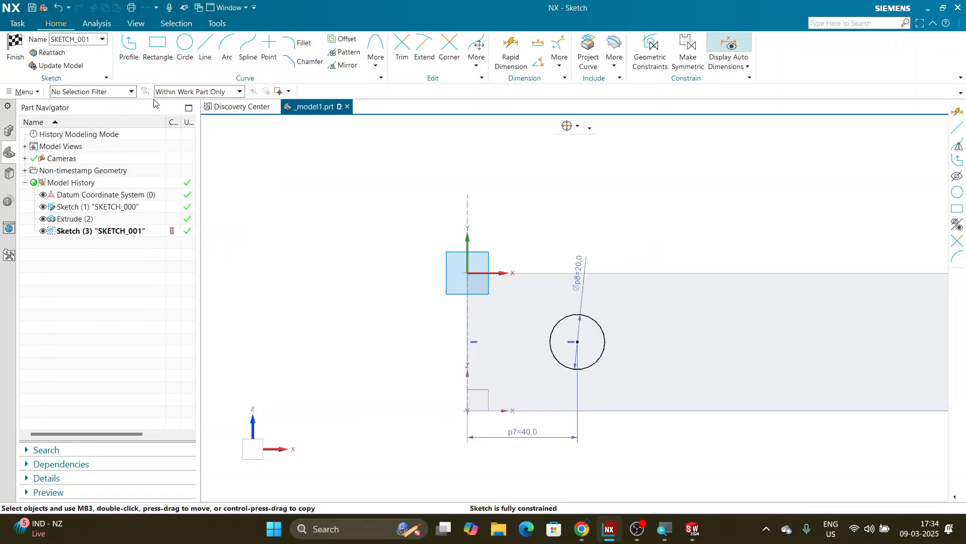
{"action": "left_click", "coordinate": [15, 68]}
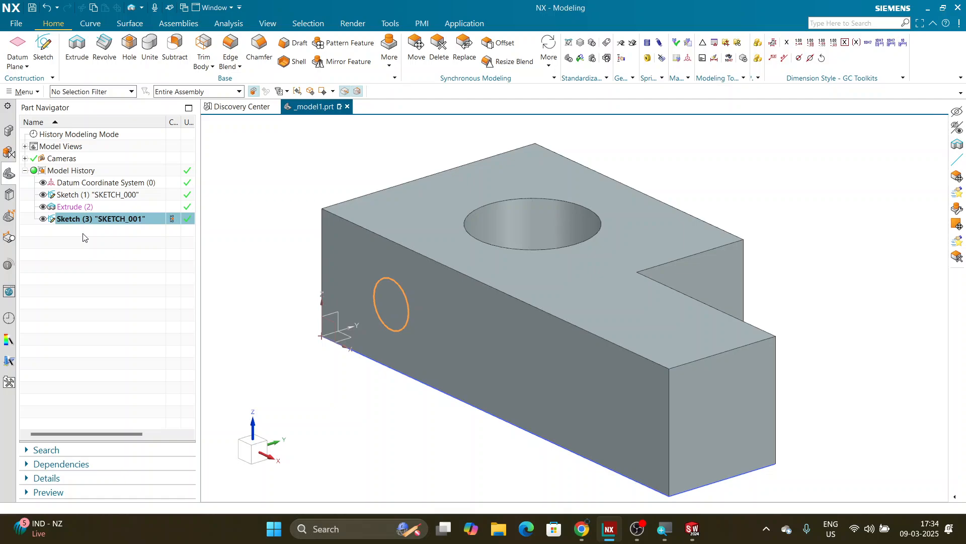
Start extruding the side-face circle with an end distance of 10 mm and the Boolean set to Unite
{"action": "left_click", "coordinate": [78, 56]}
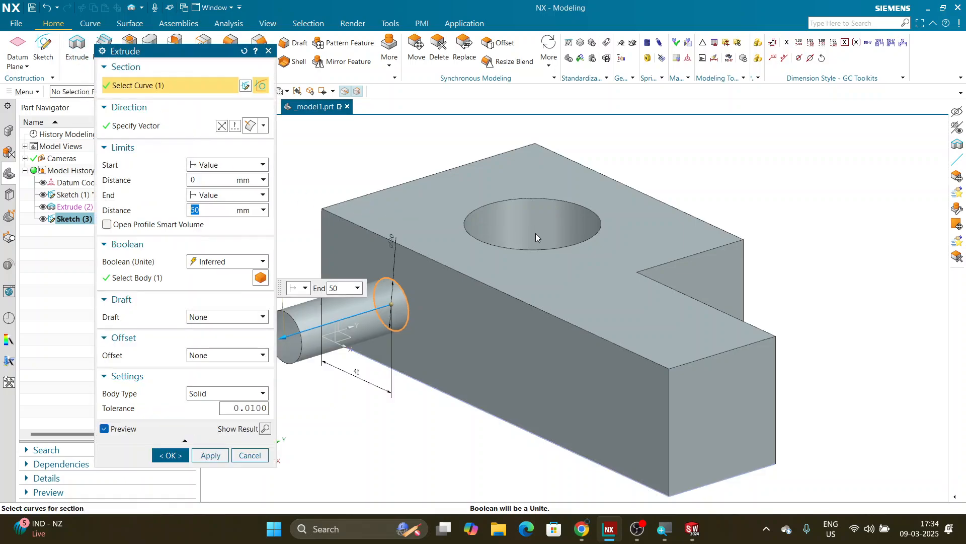
{"action": "scroll", "coordinate": [537, 237], "scroll_direction": "down", "scroll_amount": 3}
{"action": "scroll", "coordinate": [448, 274], "scroll_direction": "up", "scroll_amount": 3}
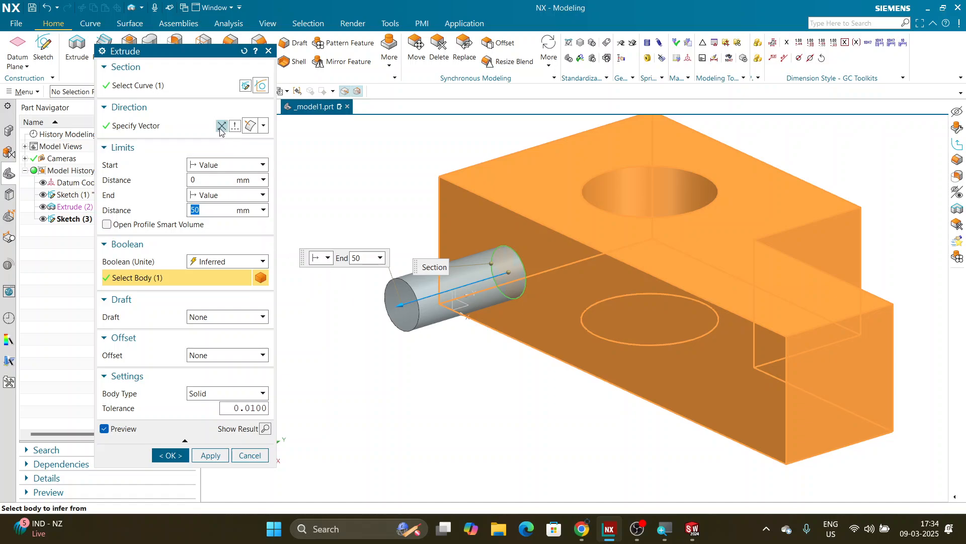
{"action": "type", "text": "10"}
{"action": "key", "text": "Return"}
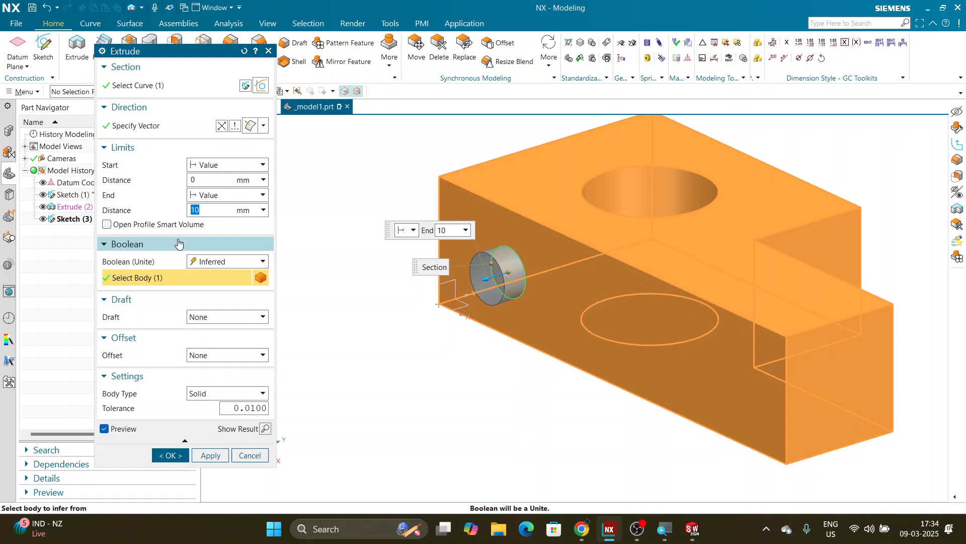
{"action": "left_click", "coordinate": [209, 261]}
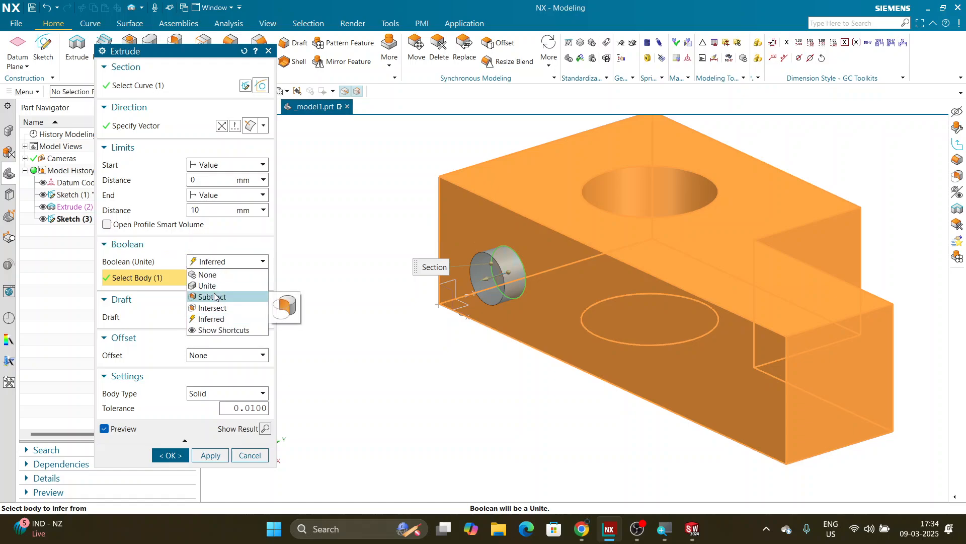
{"action": "left_click", "coordinate": [213, 288]}
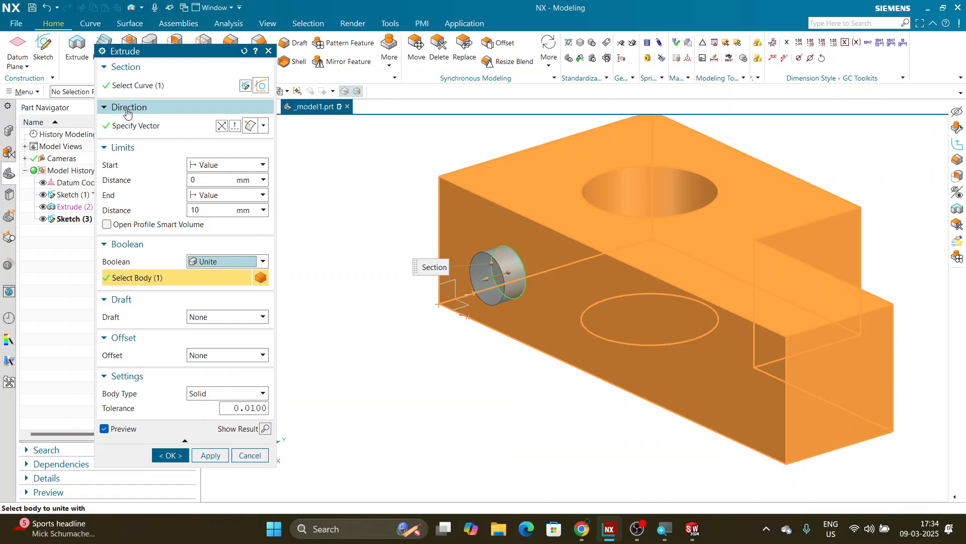
Reverse the extrusion into the block, set the Boolean to Subtract, and create the 10 mm deep circular pocket
{"action": "left_click", "coordinate": [218, 129]}
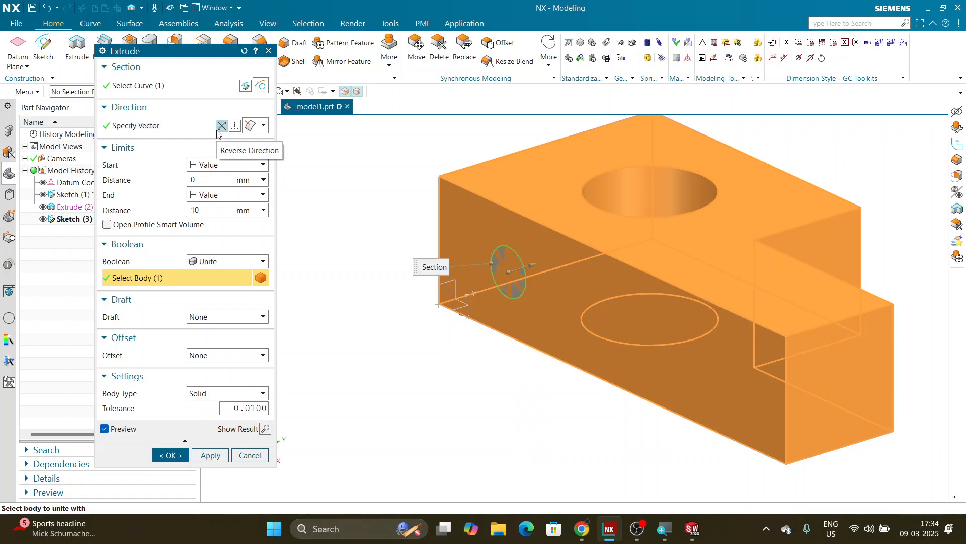
{"action": "left_click", "coordinate": [207, 261]}
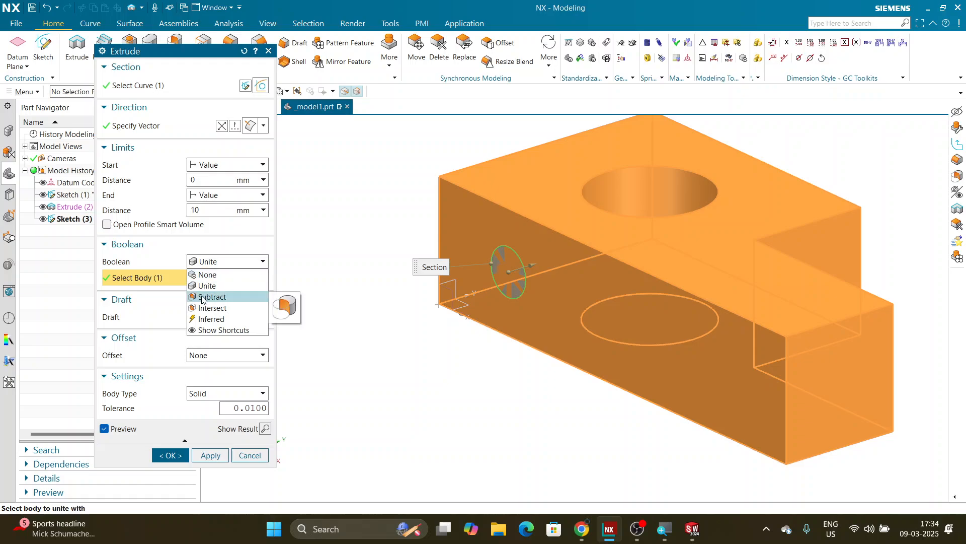
{"action": "left_click", "coordinate": [209, 297]}
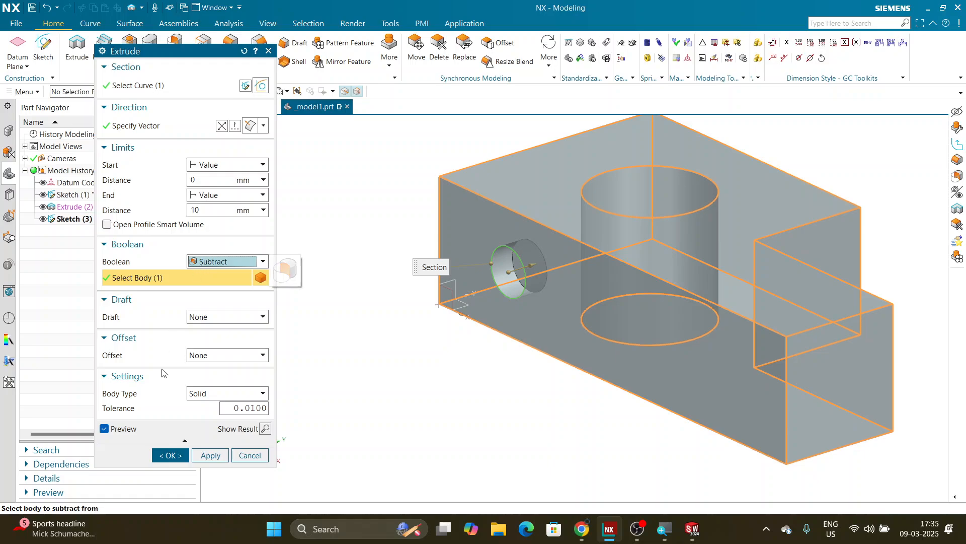
{"action": "left_click", "coordinate": [170, 455]}
{"action": "middle_click_drag", "start_coordinate": [324, 379], "coordinate": [302, 395]}
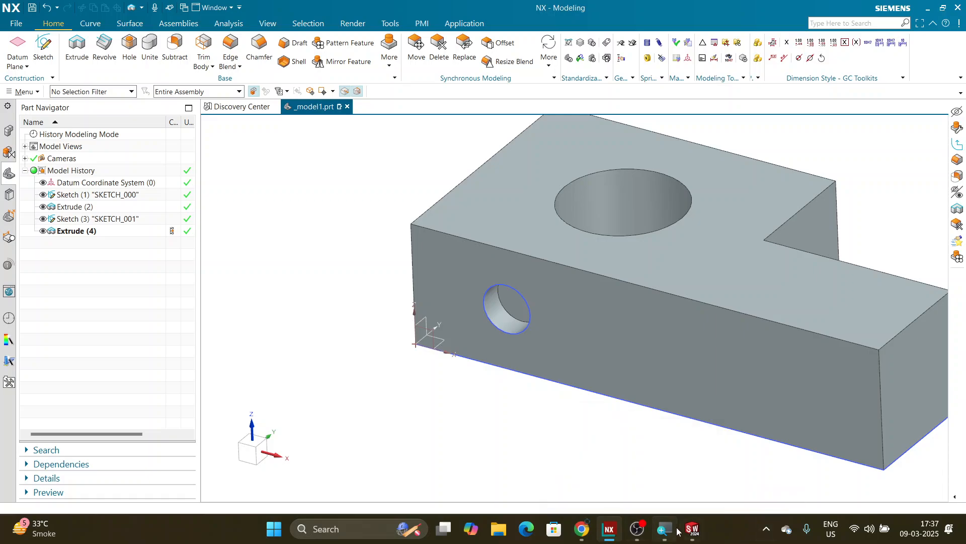
Switch to the Google Meet call in Chrome and leave the meeting
{"action": "mouse_move", "coordinate": [582, 528]}
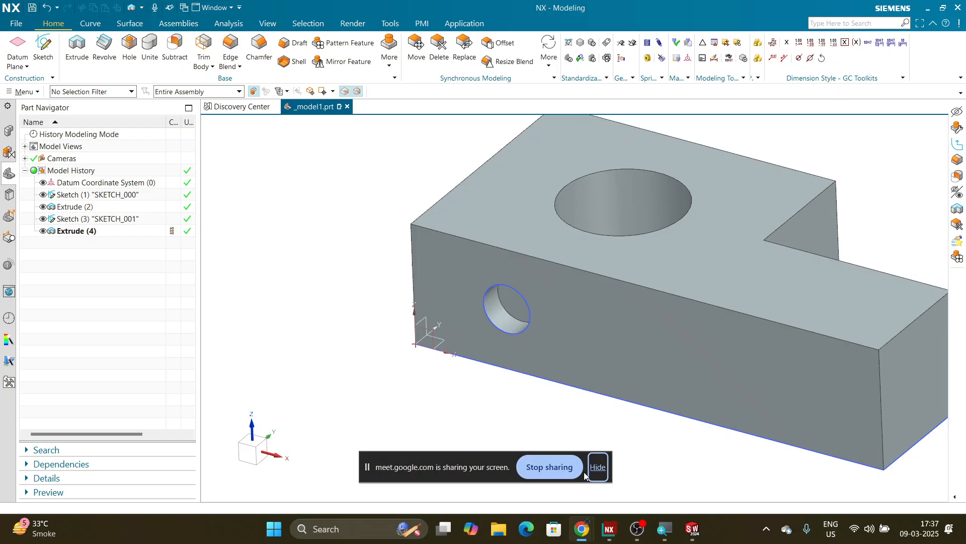
{"action": "left_click", "coordinate": [582, 528]}
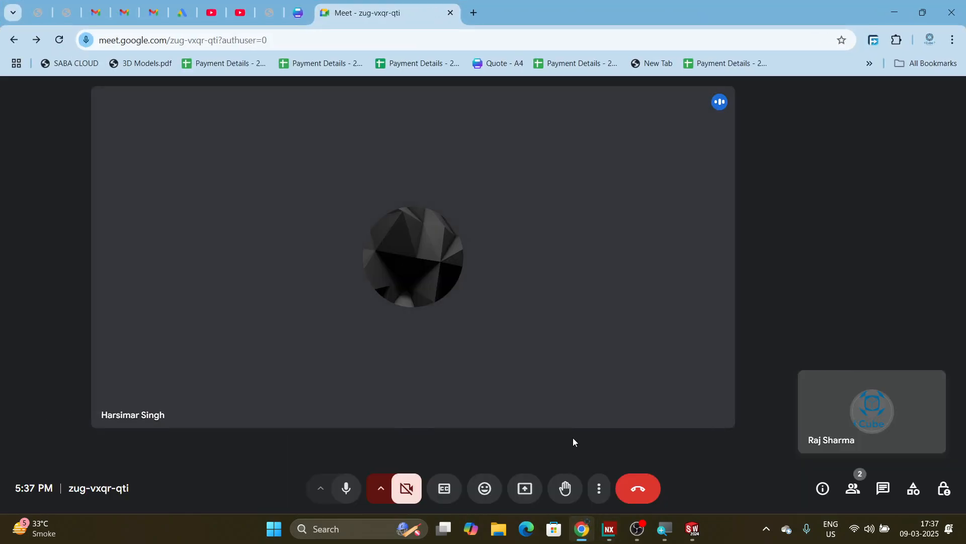
{"action": "left_click", "coordinate": [638, 488]}
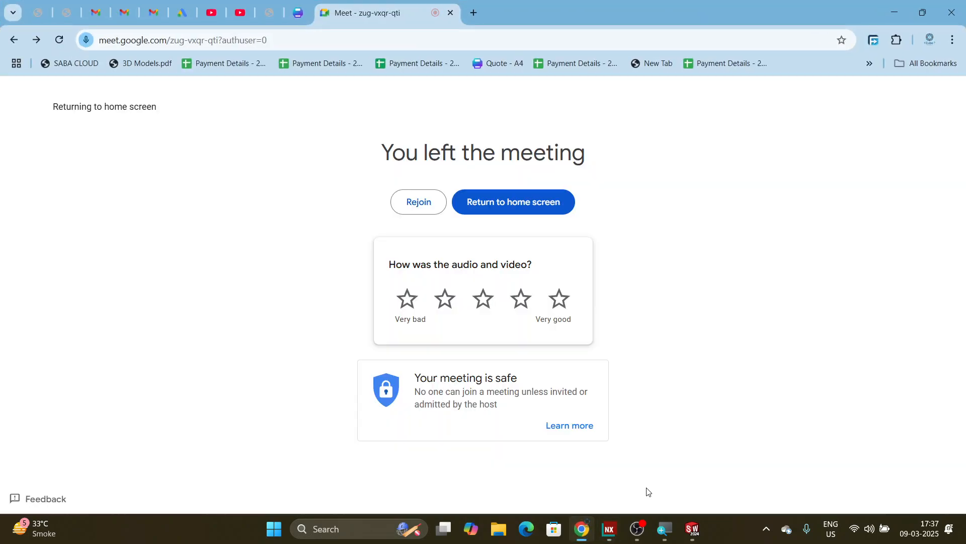
{"action": "left_click", "coordinate": [767, 528]}
{"action": "right_click", "coordinate": [746, 466]}
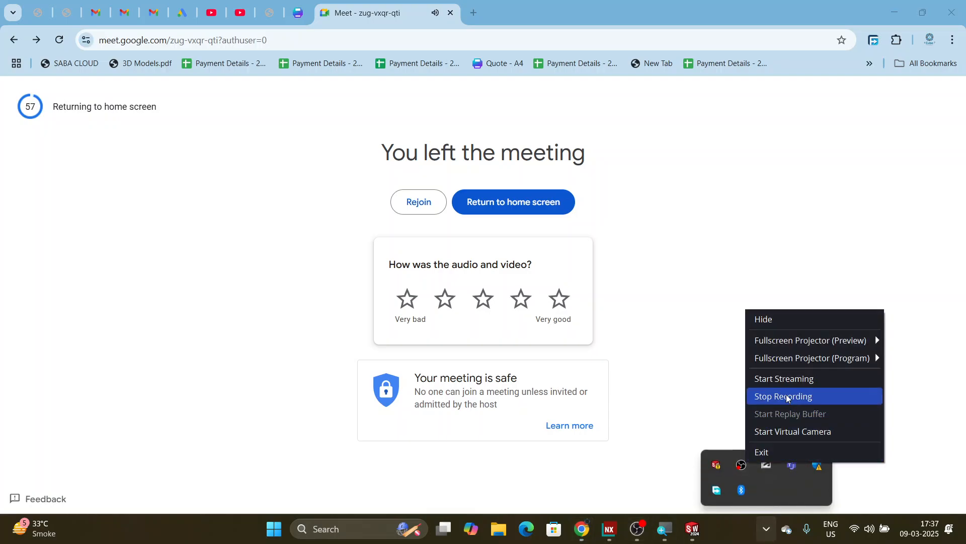